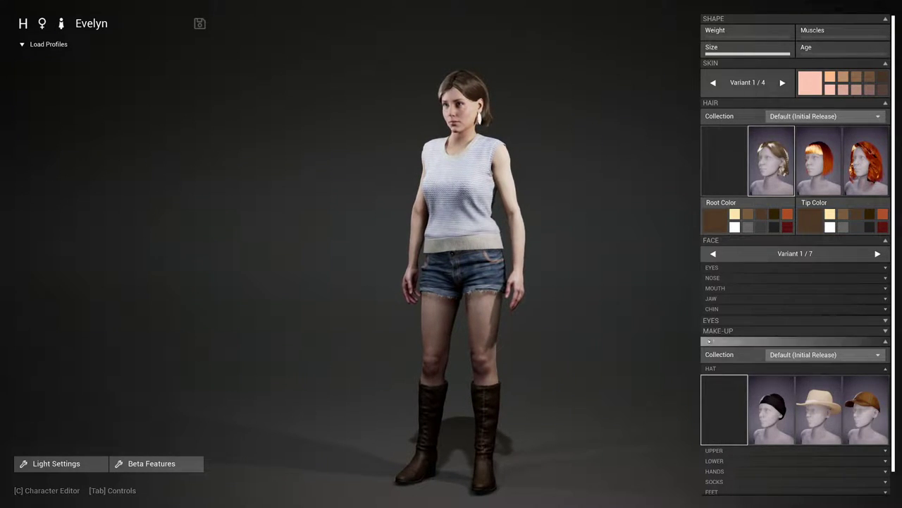
- Randomize the female character's apparel repeatedly from the Default (Initial Release) collection to try different outfits
left_click(709, 341)
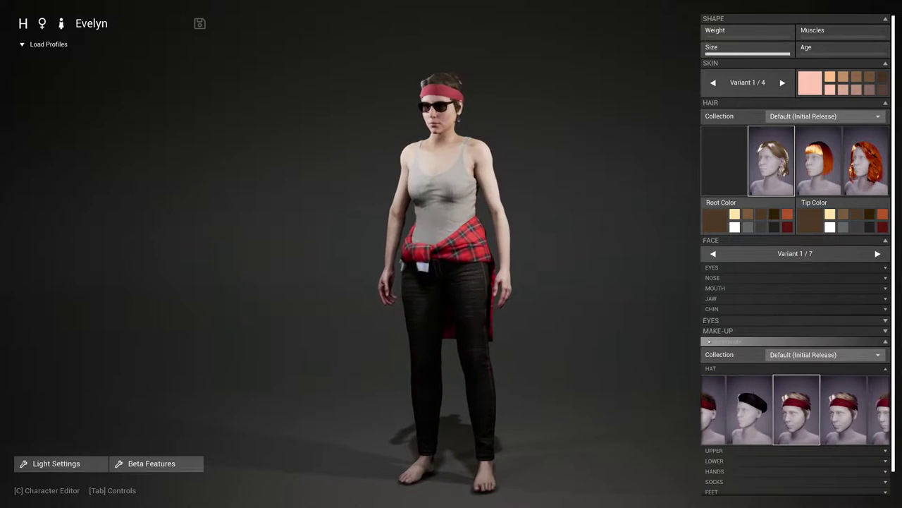
left_click(709, 341)
left_click(709, 341)
left_click(709, 342)
left_click(709, 342)
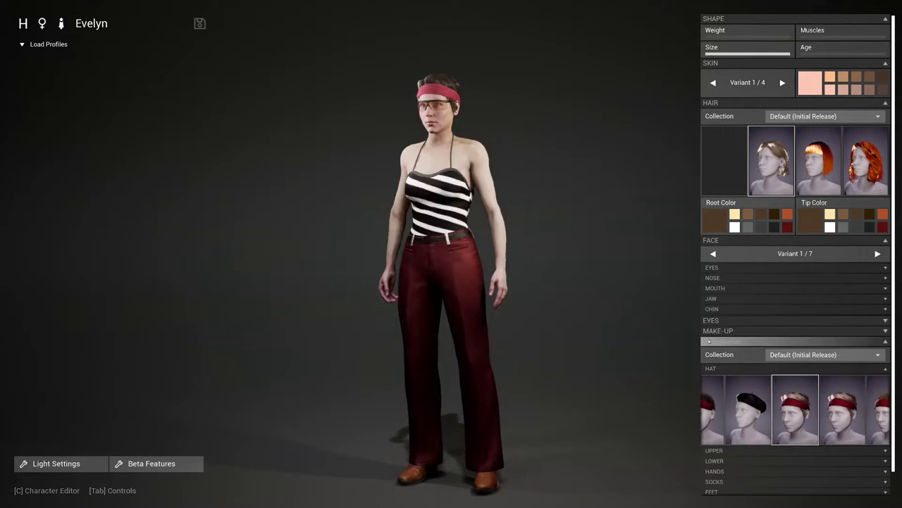
left_click(708, 341)
left_click(708, 342)
left_click(709, 341)
left_click(708, 342)
left_click(708, 341)
left_click(709, 341)
left_click(709, 341)
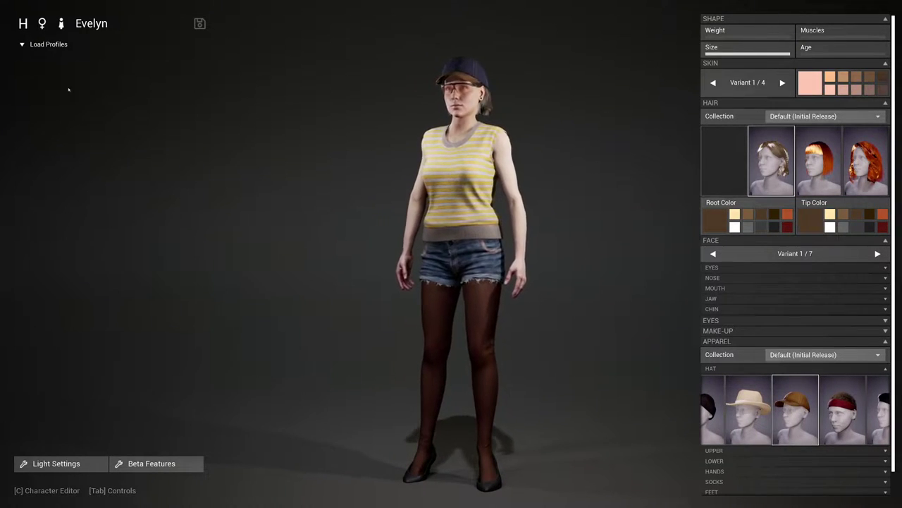
- Switch the character to version M and randomize its apparel repeatedly within the Default (Initial Release) collection
left_click(22, 23)
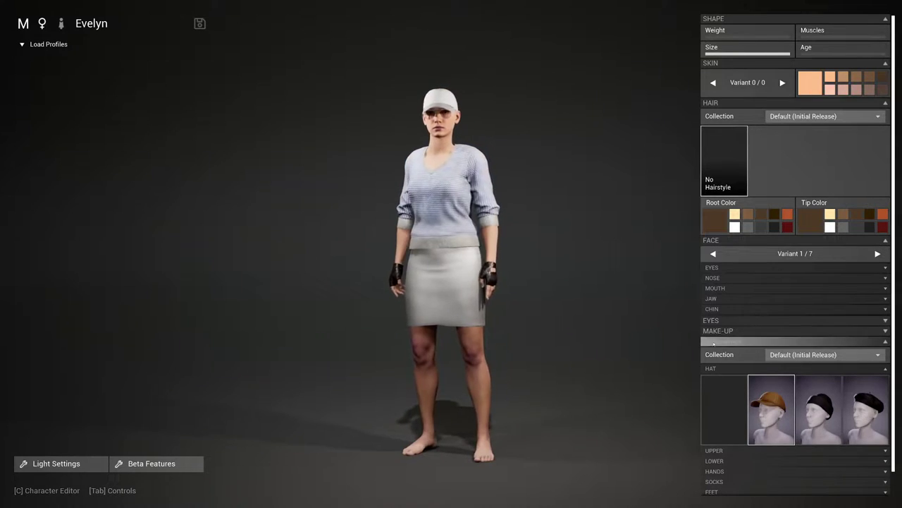
left_click(714, 341)
left_click(714, 341)
left_click(713, 341)
left_click(713, 342)
left_click(713, 342)
left_click(714, 342)
left_click(713, 341)
left_click(713, 342)
left_click(713, 341)
left_click(713, 342)
left_click(713, 341)
left_click(714, 341)
left_click(713, 341)
left_click(713, 341)
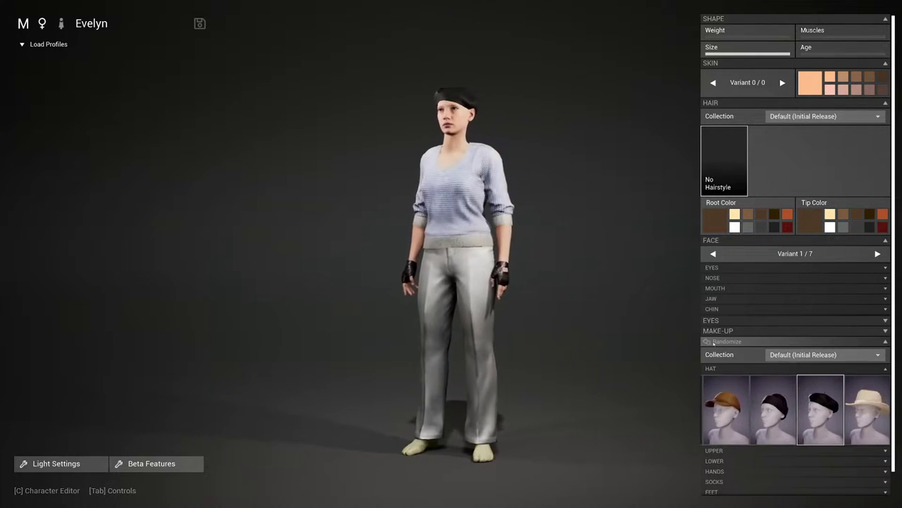
- Set the female character's apparel collection to Military and randomize the outfit several times
left_click(812, 355)
left_click(783, 392)
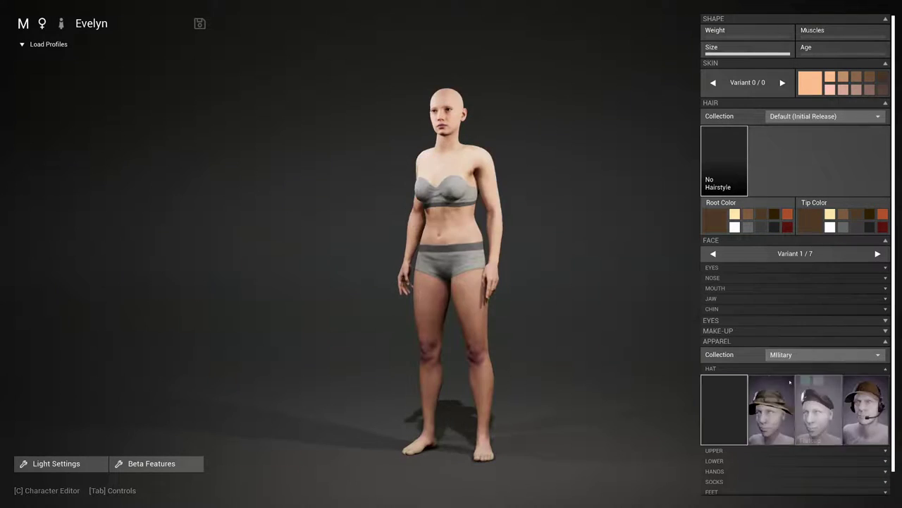
left_click(709, 341)
left_click(709, 341)
left_click(708, 341)
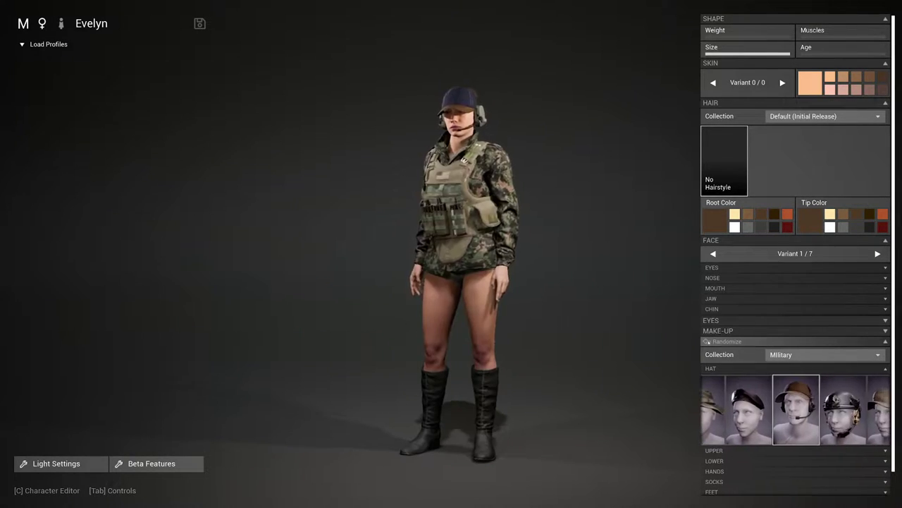
left_click(709, 341)
left_click(709, 342)
left_click(708, 342)
left_click(708, 342)
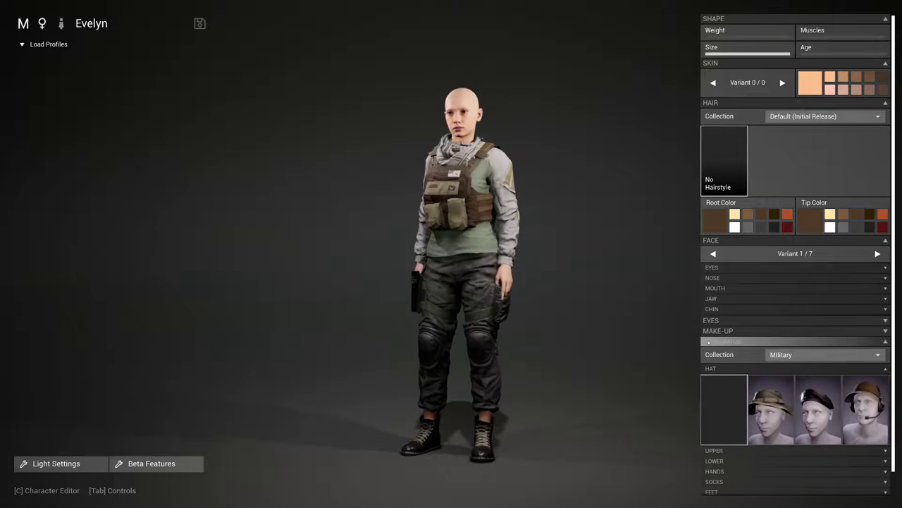
left_click(708, 342)
left_click(708, 342)
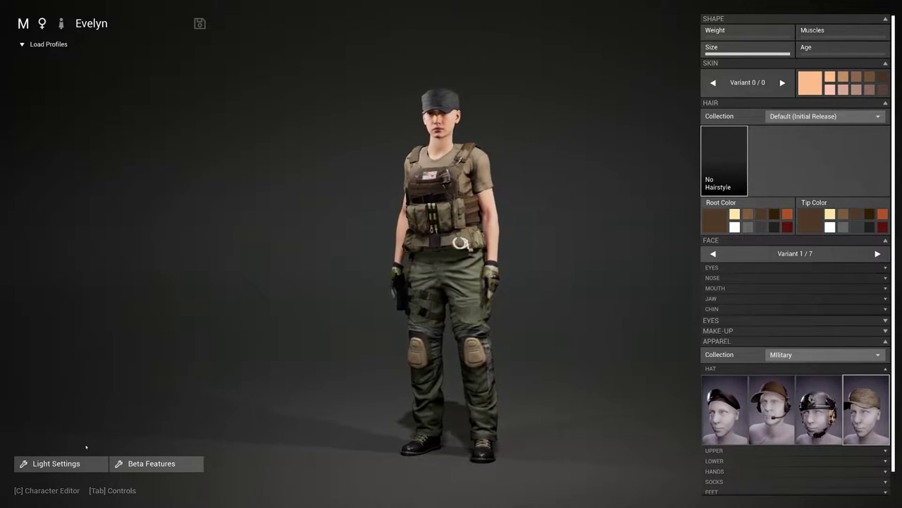
- Apply the Presentation lighting preset and switch the character's gender to male
left_click(84, 462)
left_click(67, 387)
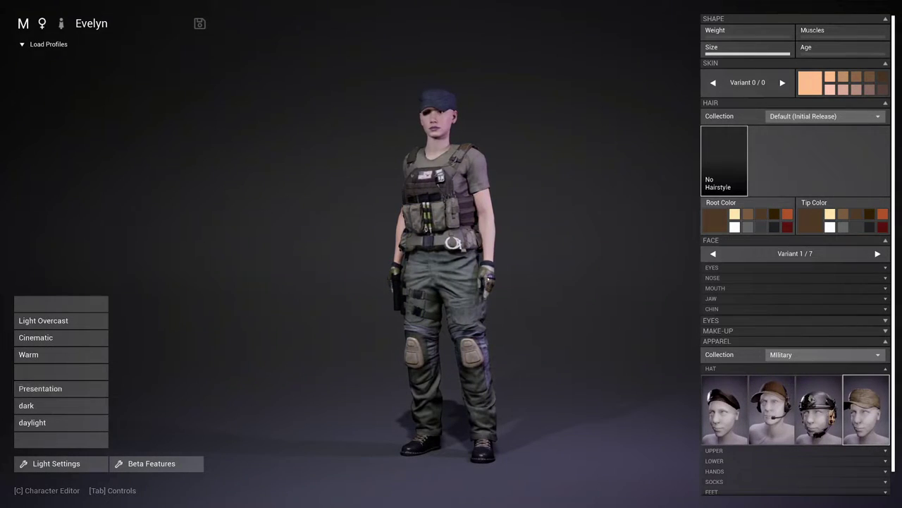
left_click(41, 24)
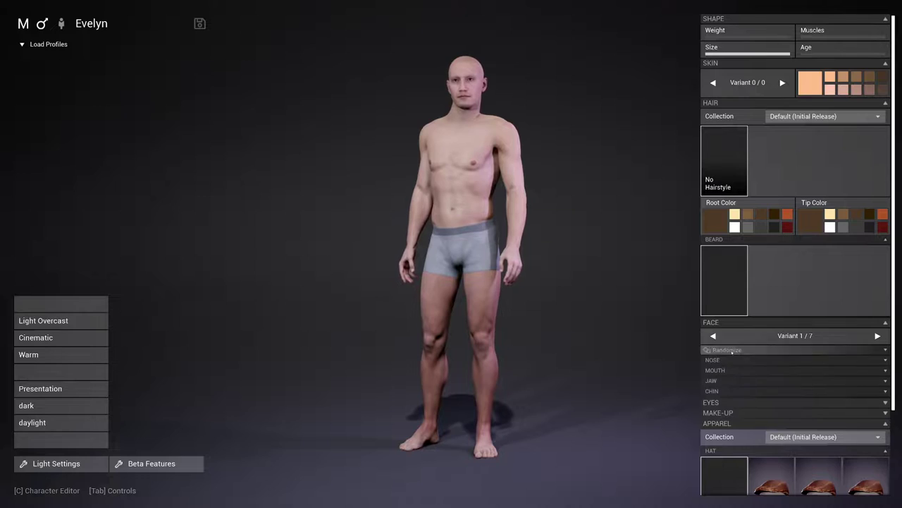
- Randomize the male character's apparel repeatedly from the Default (Initial Release) collection to try different outfits
left_click(708, 423)
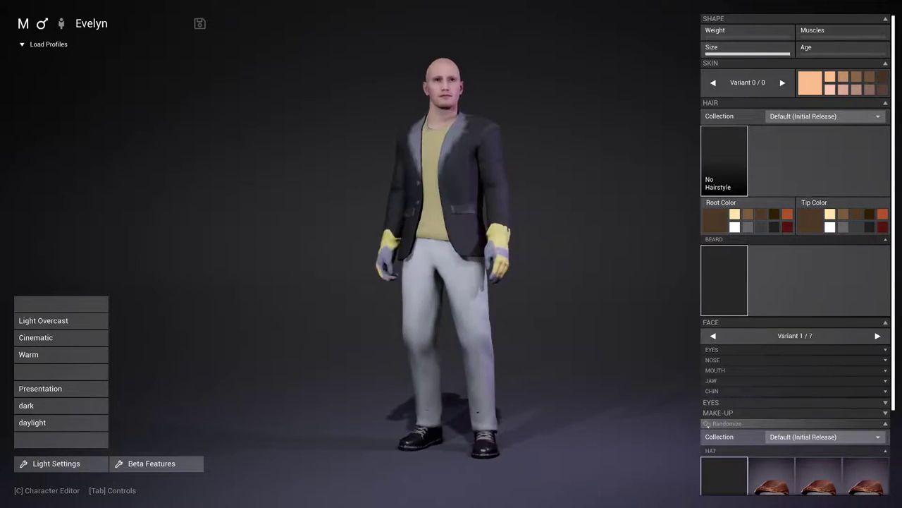
left_click(708, 424)
left_click(708, 424)
left_click(708, 423)
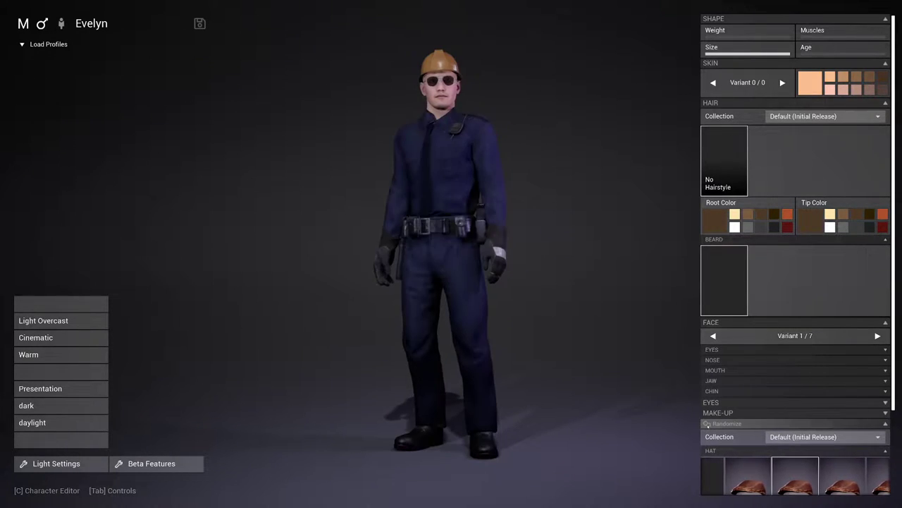
left_click(708, 424)
left_click(708, 424)
left_click(708, 424)
left_click(708, 424)
left_click(707, 424)
left_click(708, 424)
left_click(708, 424)
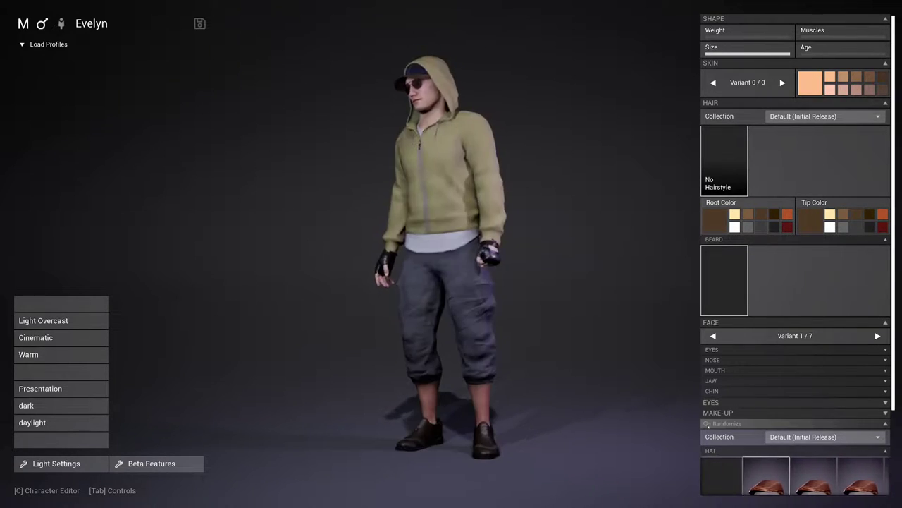
left_click(708, 424)
left_click(708, 423)
left_click(708, 423)
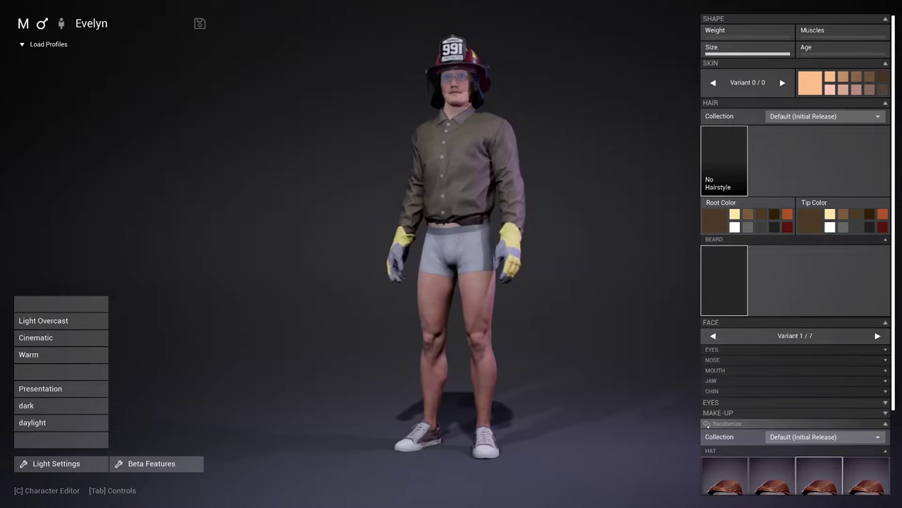
left_click(708, 424)
left_click(707, 424)
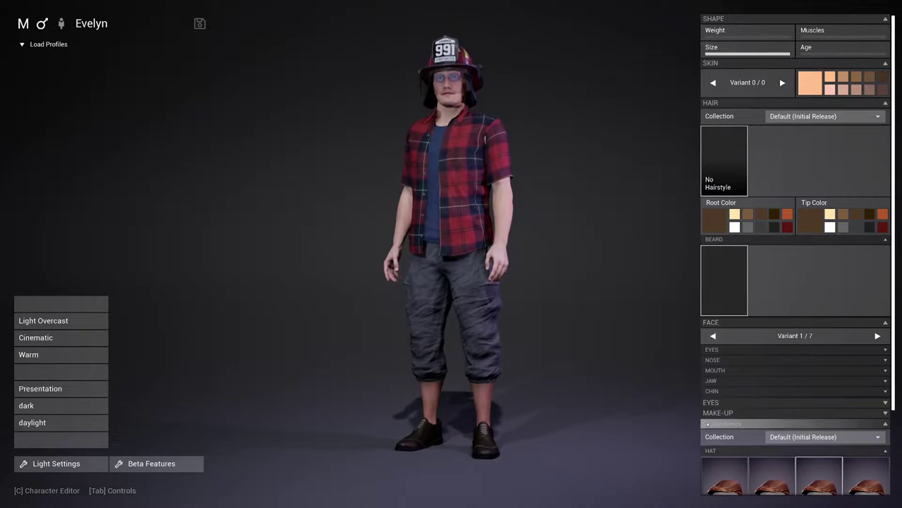
left_click(708, 424)
left_click(708, 423)
left_click(708, 424)
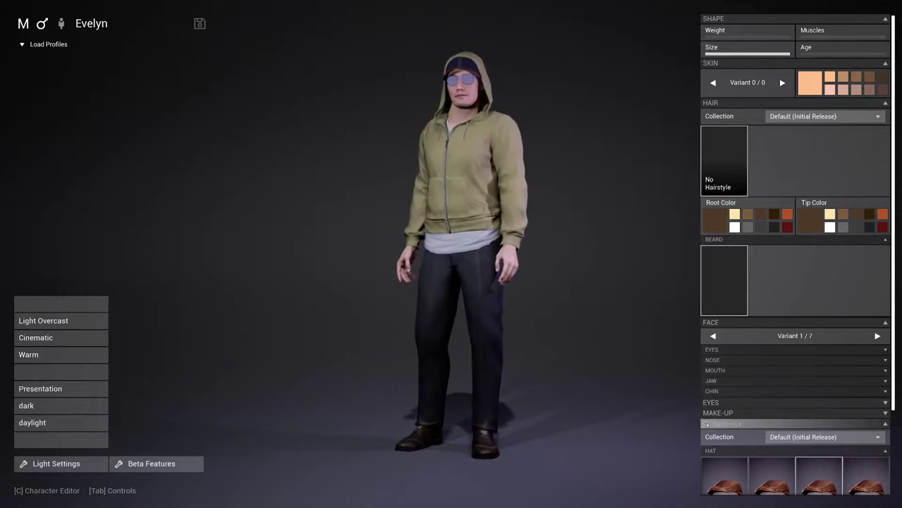
left_click(708, 424)
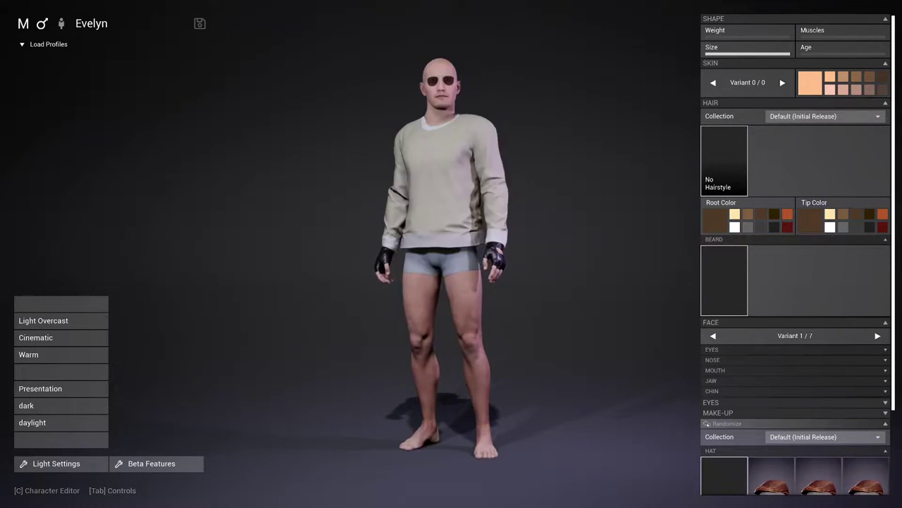
left_click(708, 424)
left_click(708, 424)
- Set the male character's apparel collection to Military_Citizen_Mix and randomize repeatedly until he wears a flatcap, long-sleeved shirt, knee-pad trousers and boots
left_click(823, 436)
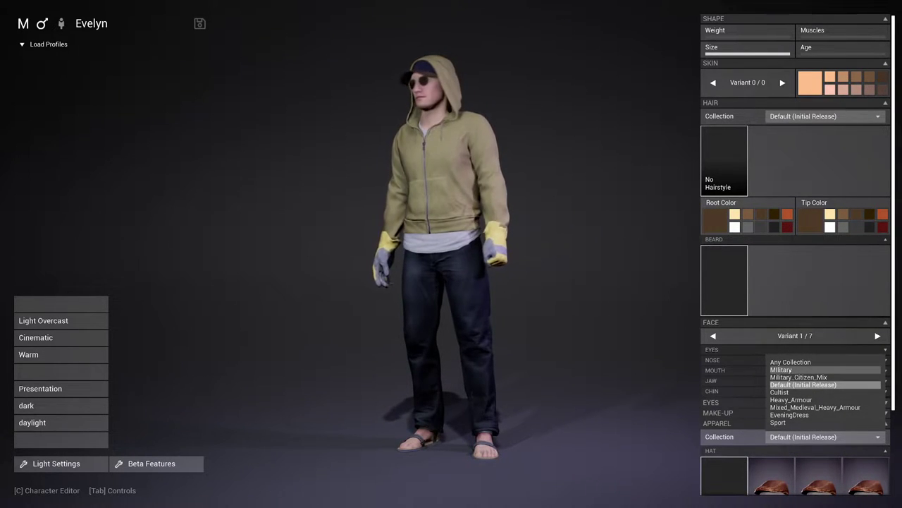
left_click(793, 378)
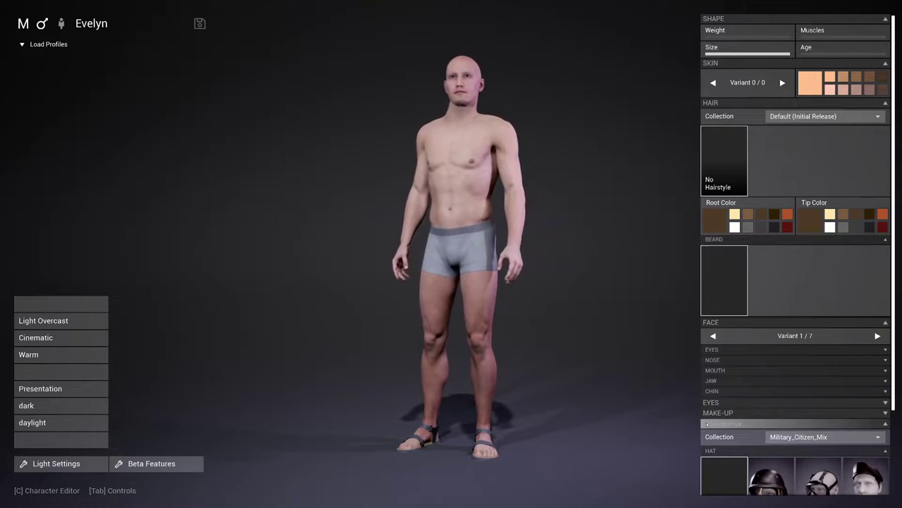
left_click(707, 424)
left_click(708, 423)
left_click(708, 424)
left_click(708, 424)
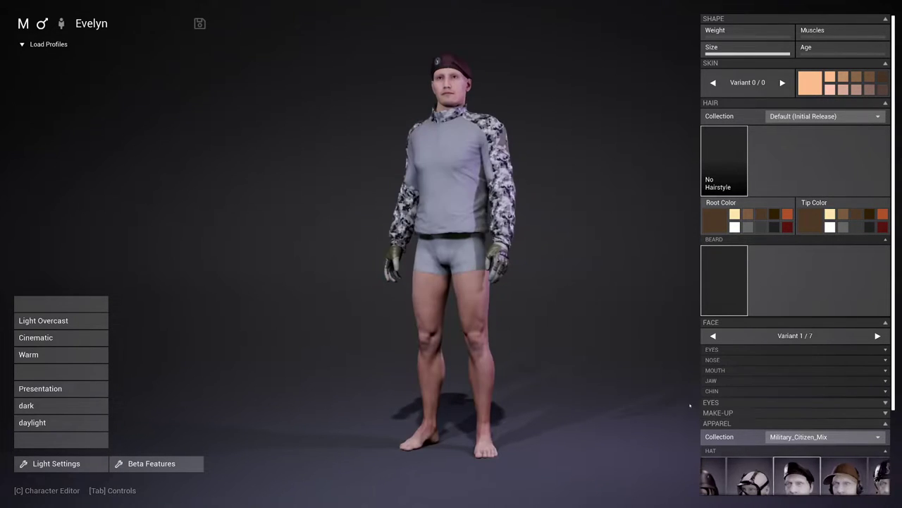
scroll(613, 312, "up", 5)
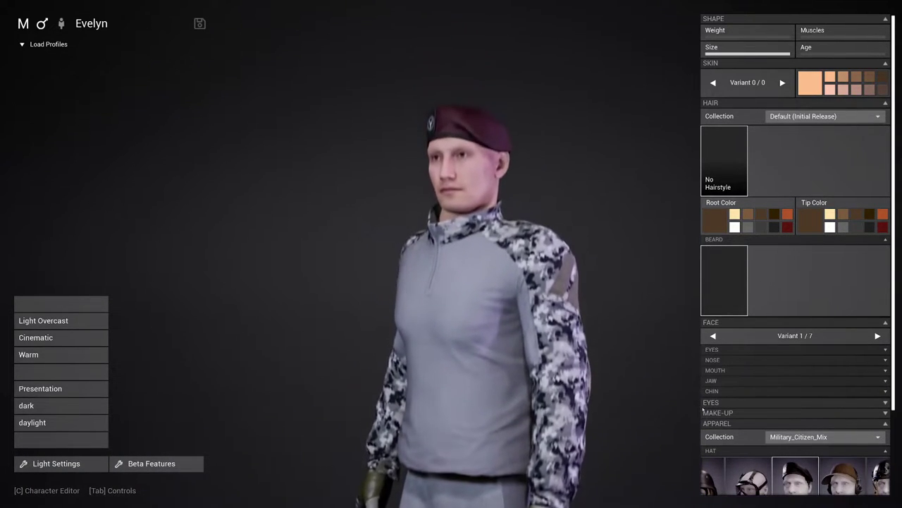
left_click(706, 423)
left_click(706, 423)
left_click(707, 423)
left_click(707, 424)
left_click(707, 424)
left_click(707, 423)
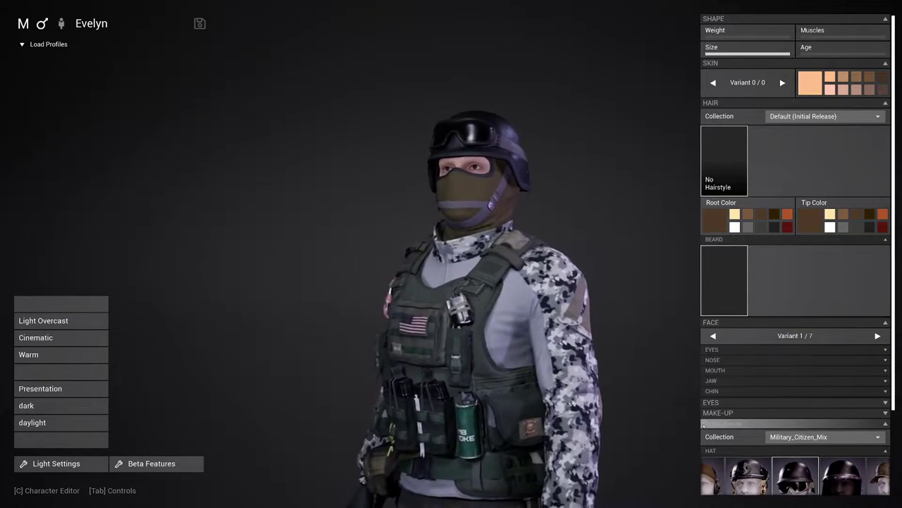
left_click(706, 423)
left_click(706, 423)
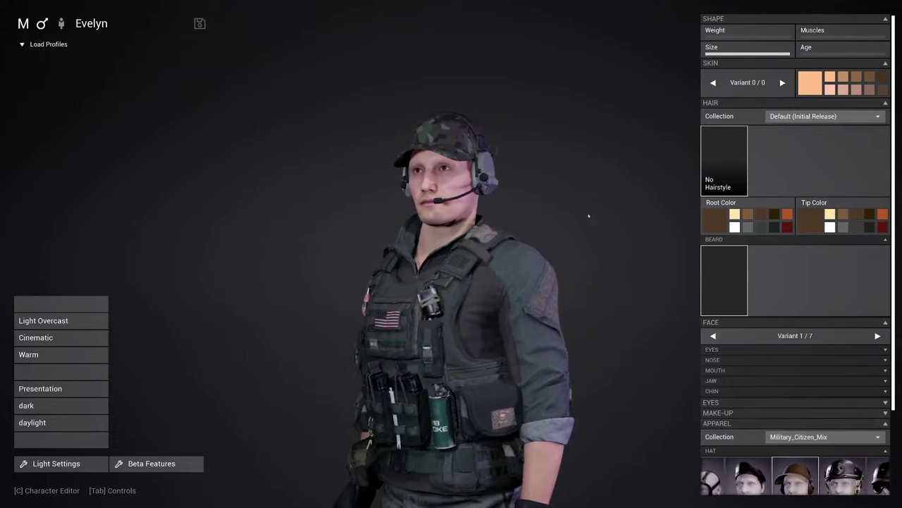
left_click(706, 424)
left_click(706, 424)
left_click(706, 424)
left_click(706, 424)
left_click(706, 424)
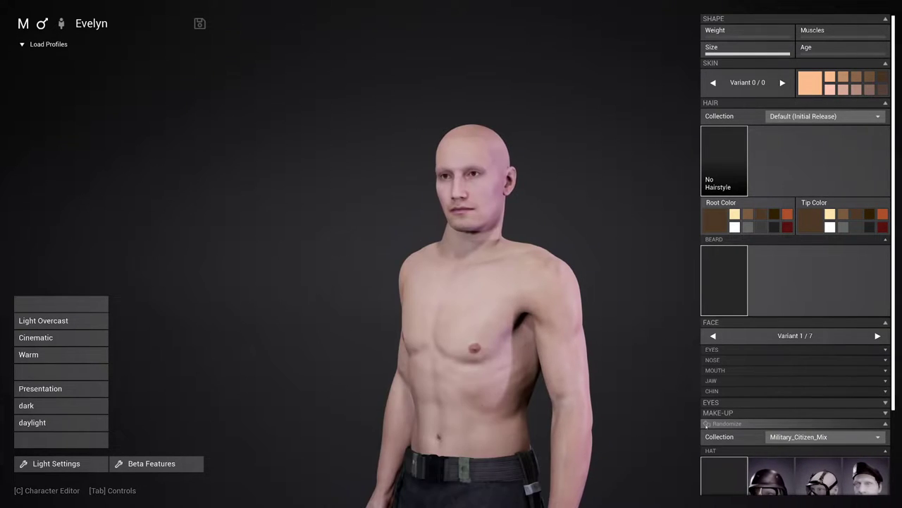
left_click(706, 424)
left_click(706, 424)
left_click(706, 424)
scroll(510, 378, "down", 4)
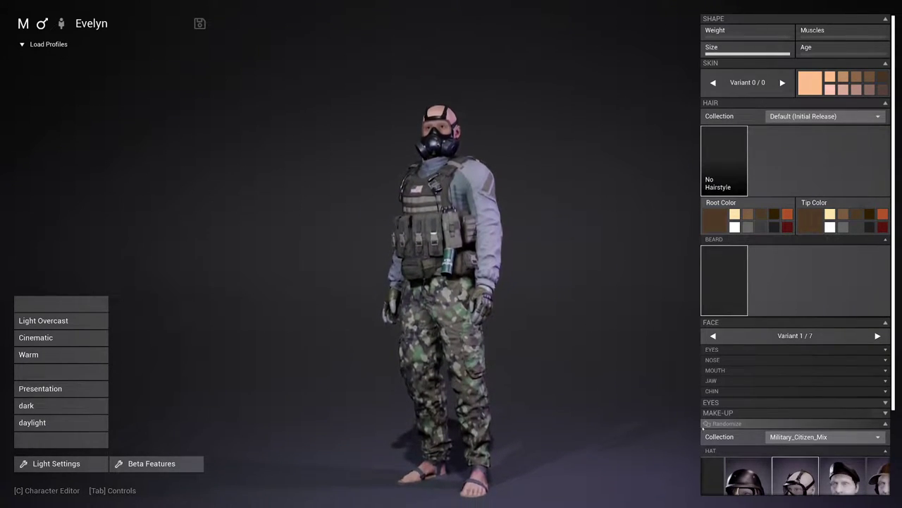
left_click(705, 424)
left_click(705, 424)
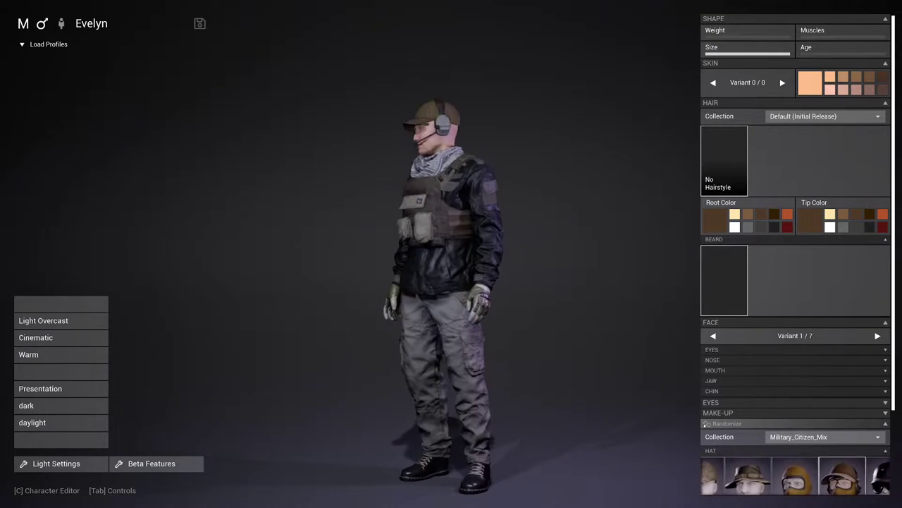
left_click(705, 424)
left_click(705, 424)
left_click(705, 424)
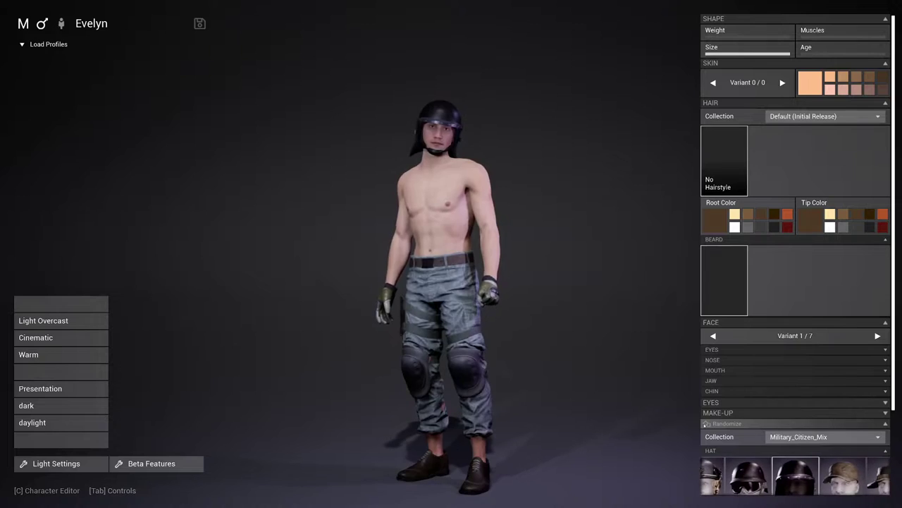
left_click(705, 423)
left_click(705, 423)
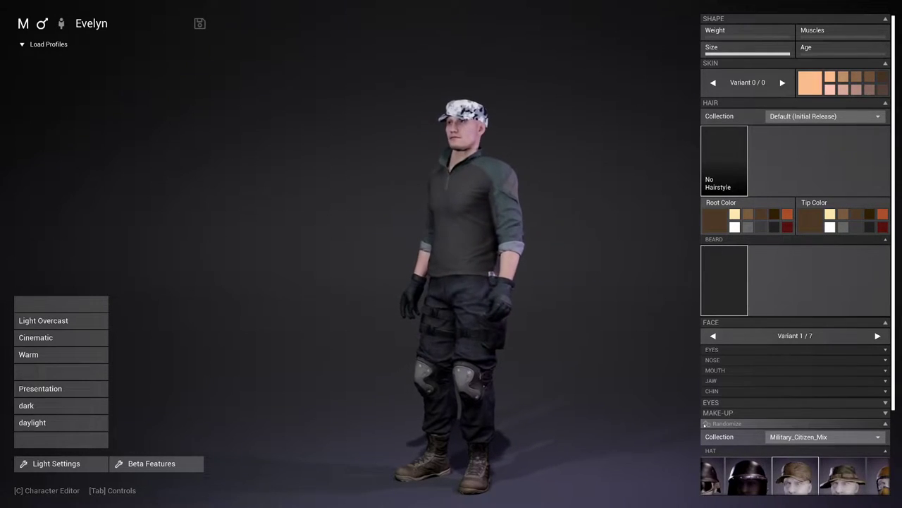
- Try different colour swatches on the Flatcap hat and finish with a plain grey cap
mouse_move(783, 472)
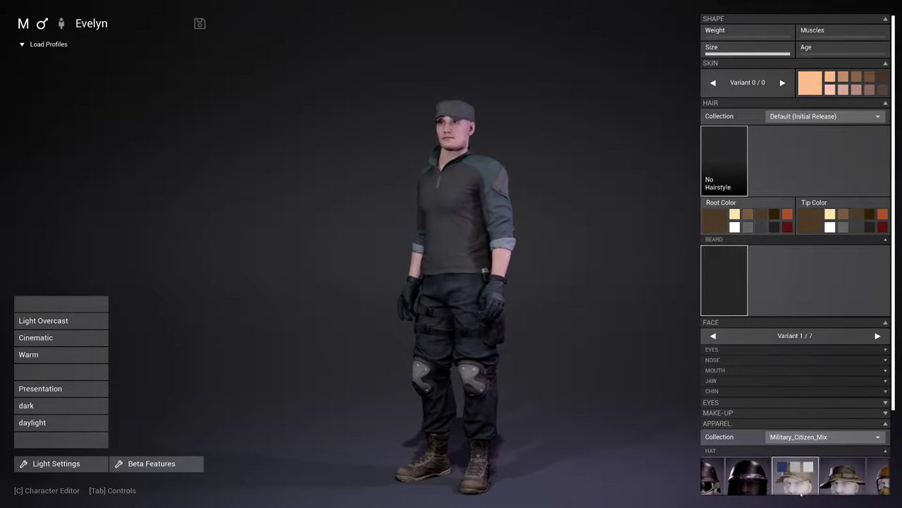
left_click(796, 468)
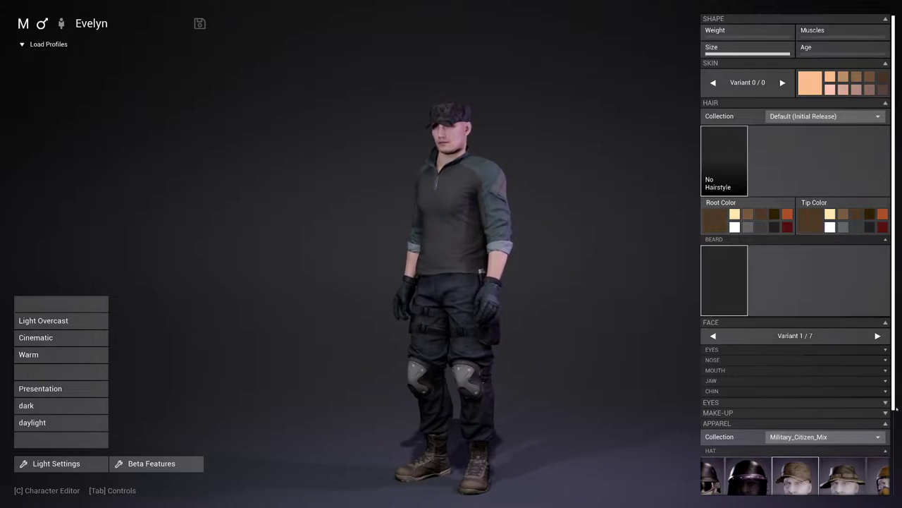
left_click_drag(894, 408, 895, 464)
mouse_move(793, 416)
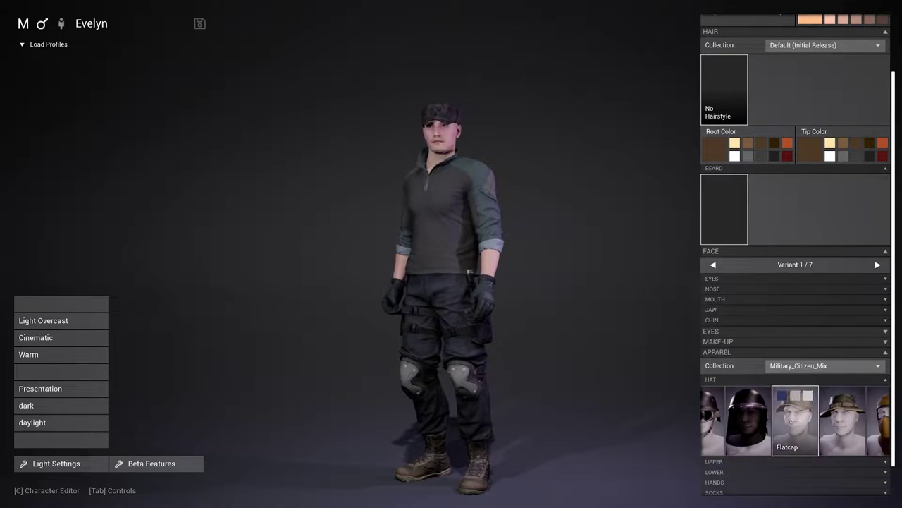
left_click(781, 397)
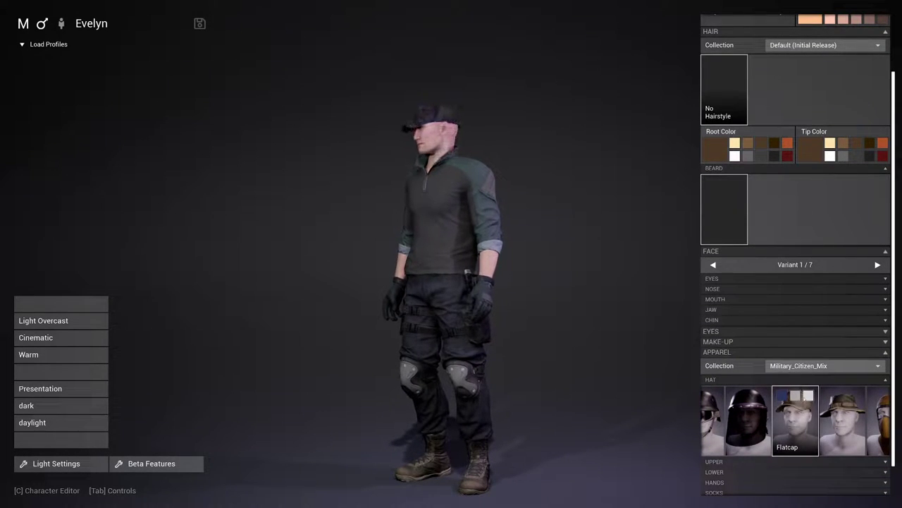
left_click(808, 396)
left_click(781, 396)
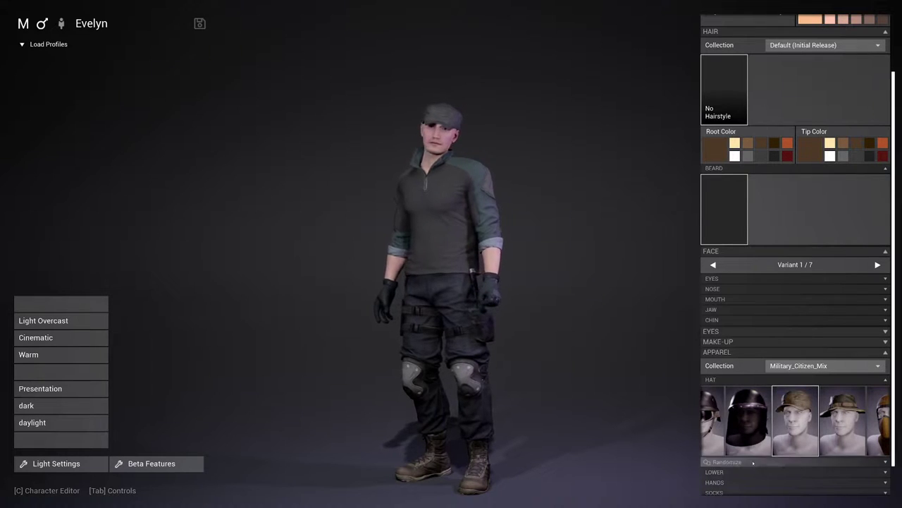
scroll(810, 416, "down", 2)
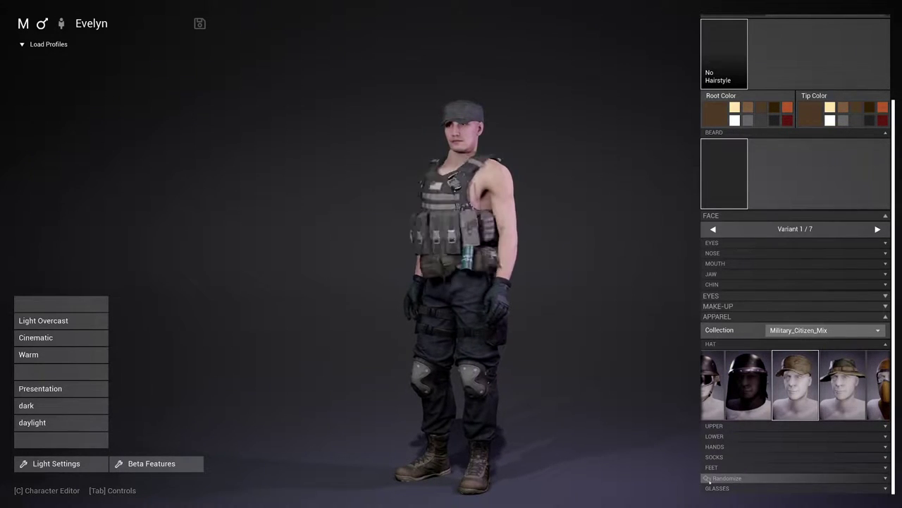
- Randomize the male character's accessory and change the apparel collection to Heavy_Armour
left_click(709, 479)
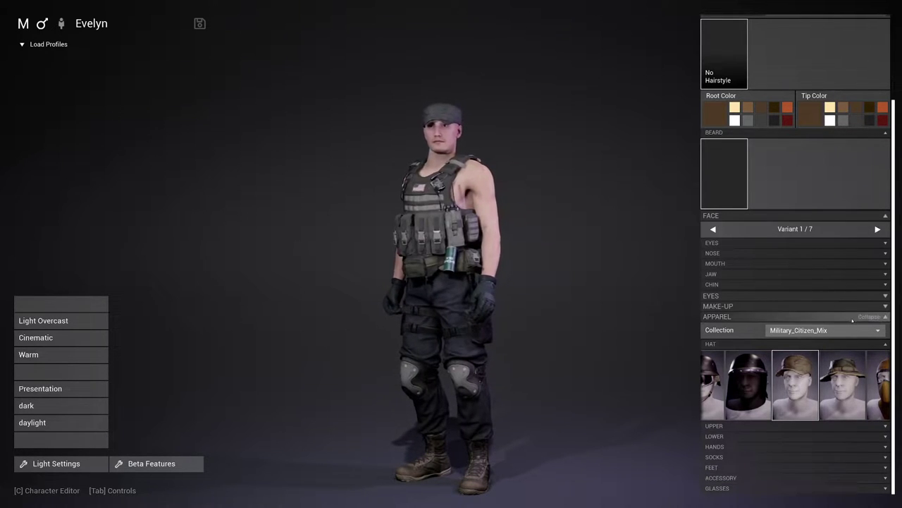
left_click(825, 330)
left_click(797, 382)
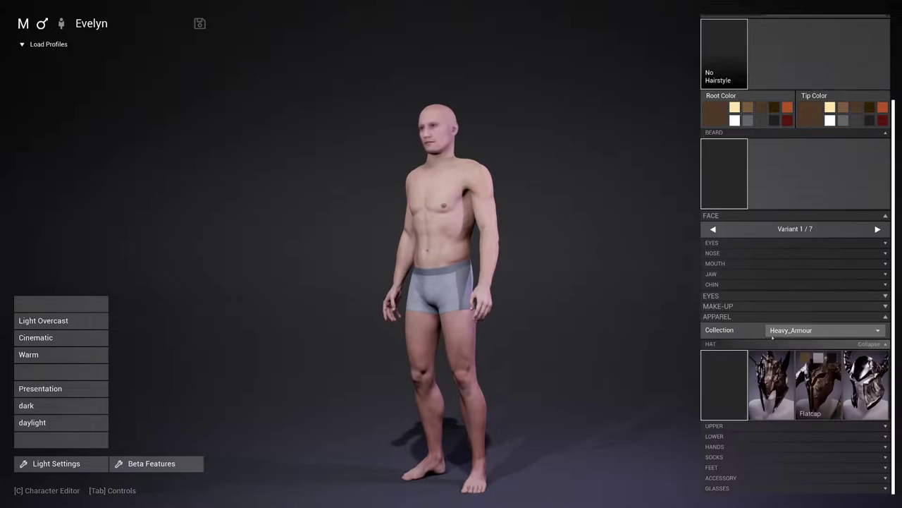
- Randomize the male character's whole apparel repeatedly within Heavy_Armour to try different helmets, breastplates and boots
left_click(708, 317)
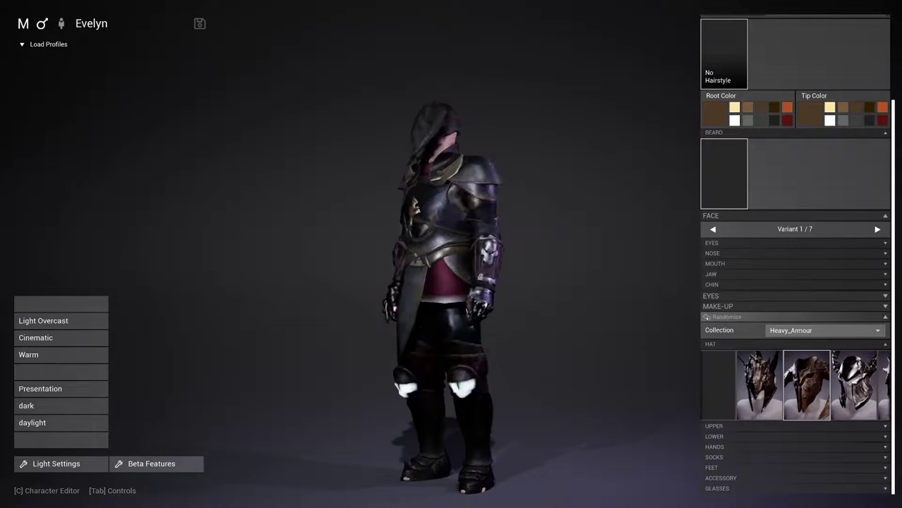
left_click(708, 317)
left_click(707, 317)
left_click(708, 317)
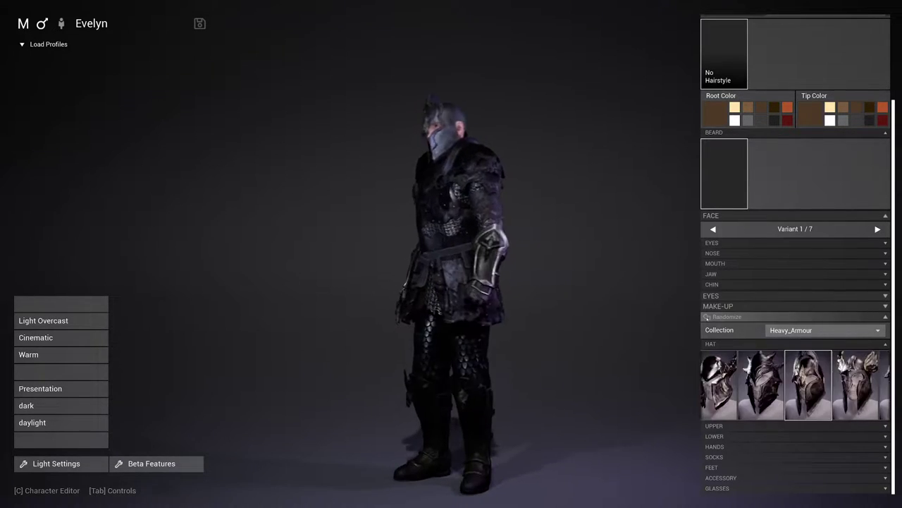
left_click(708, 318)
left_click(707, 317)
left_click(708, 317)
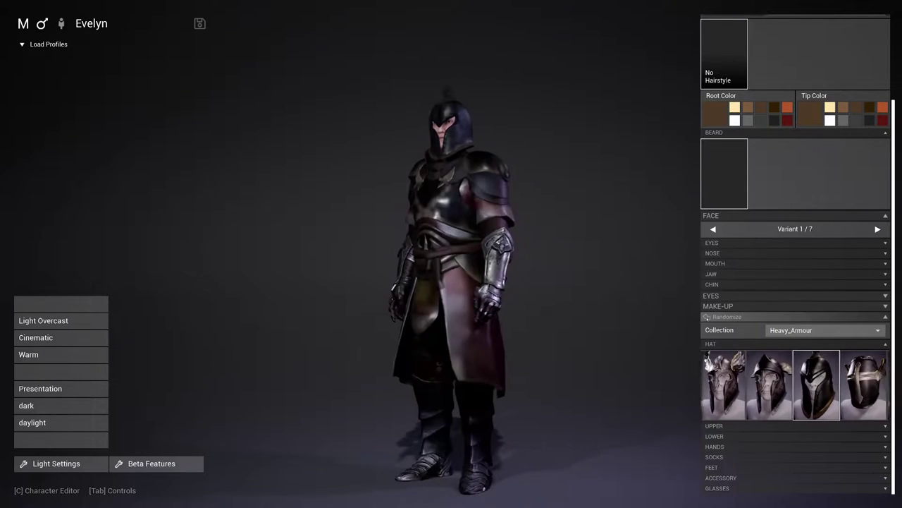
left_click(708, 317)
left_click(708, 317)
left_click(708, 318)
left_click(708, 317)
left_click(708, 317)
left_click(708, 318)
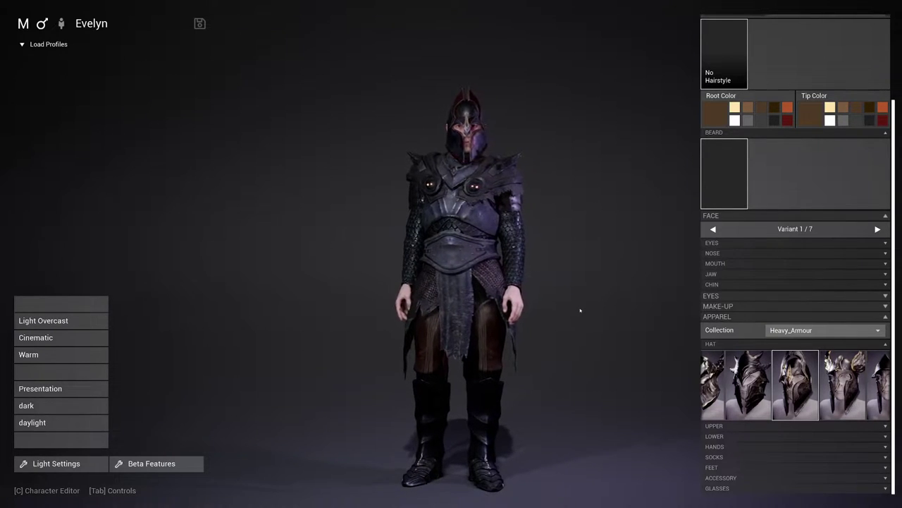
- Set the male character's apparel collection back to Military_Citizen_Mix and randomize his outfit repeatedly, ending bare-chested with cap, headset and cargo trousers
left_click(772, 332)
left_click(789, 359)
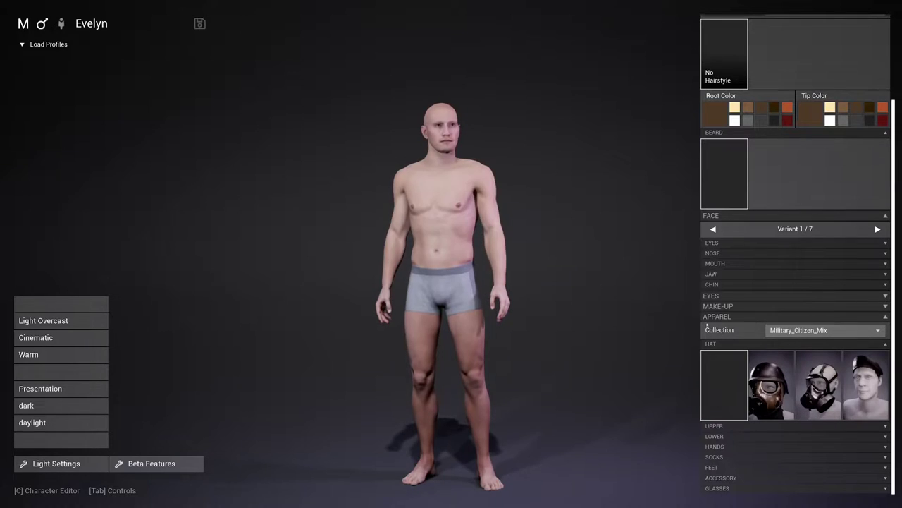
left_click(708, 318)
left_click(708, 317)
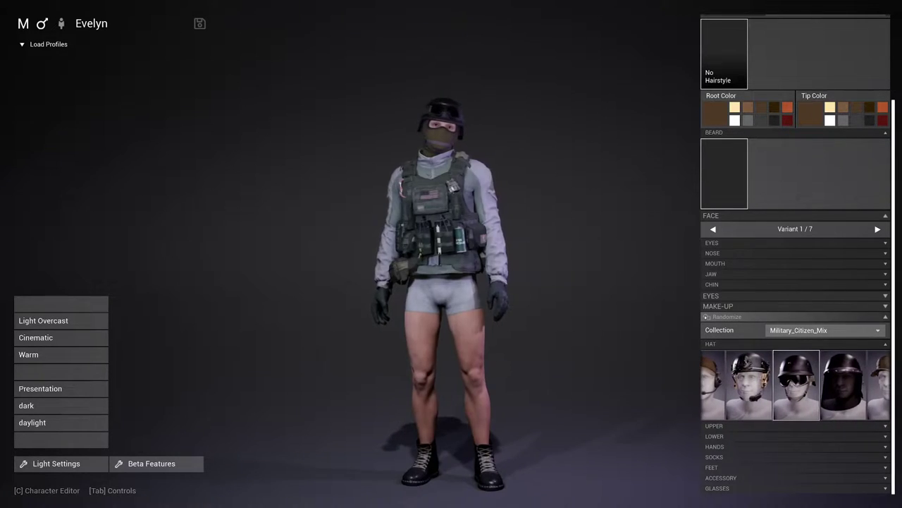
left_click(708, 317)
left_click(708, 317)
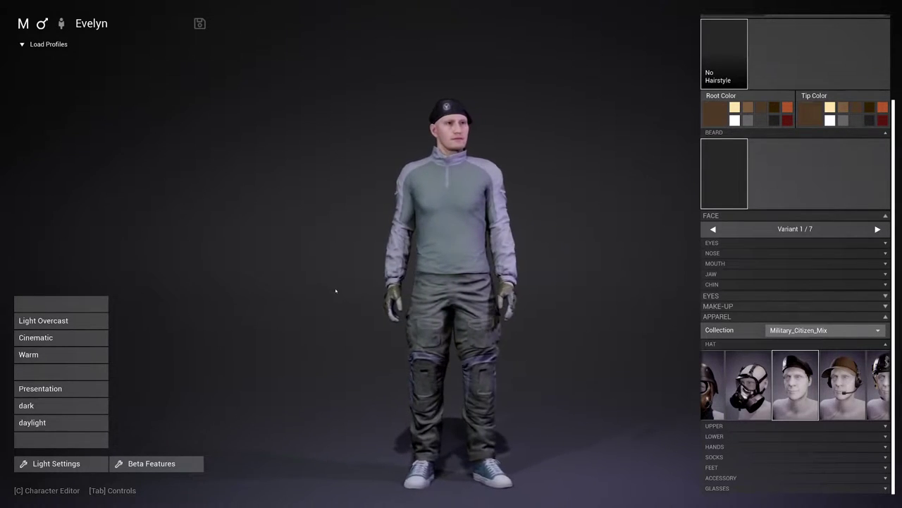
left_click(708, 318)
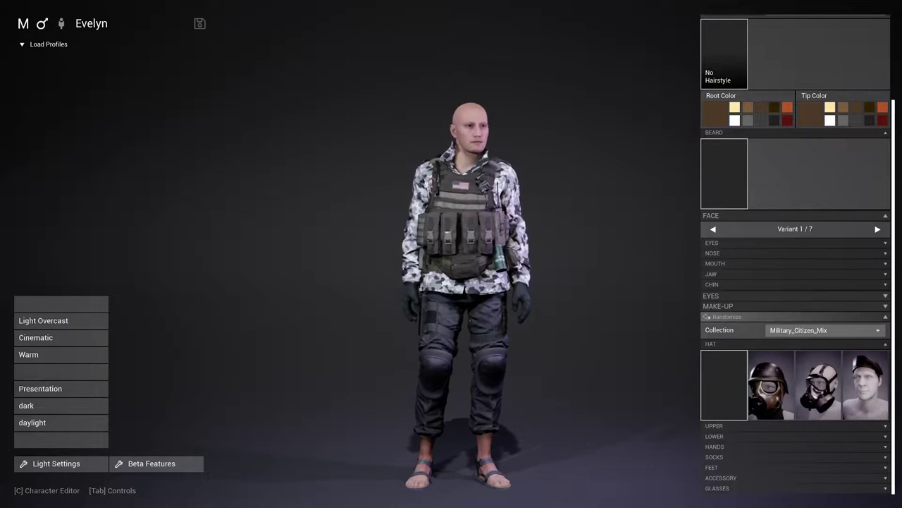
left_click(708, 317)
left_click(708, 317)
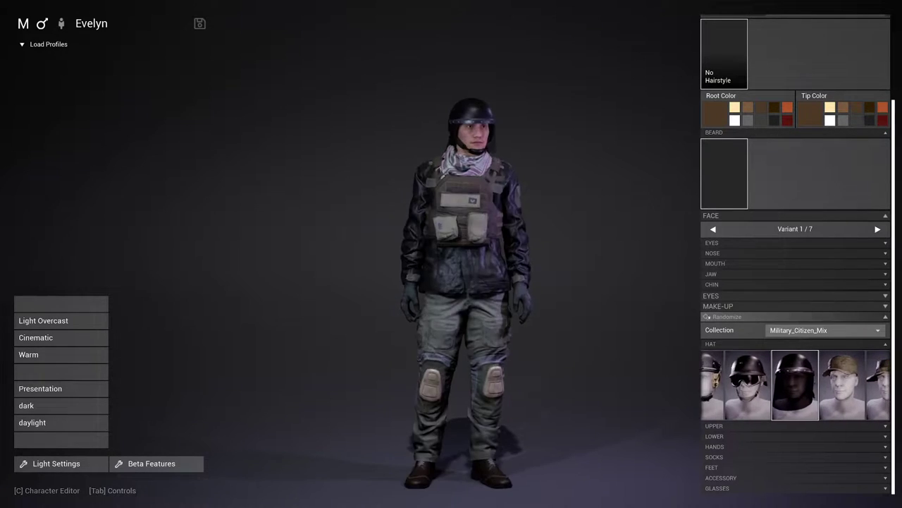
left_click(769, 318)
left_click(821, 330)
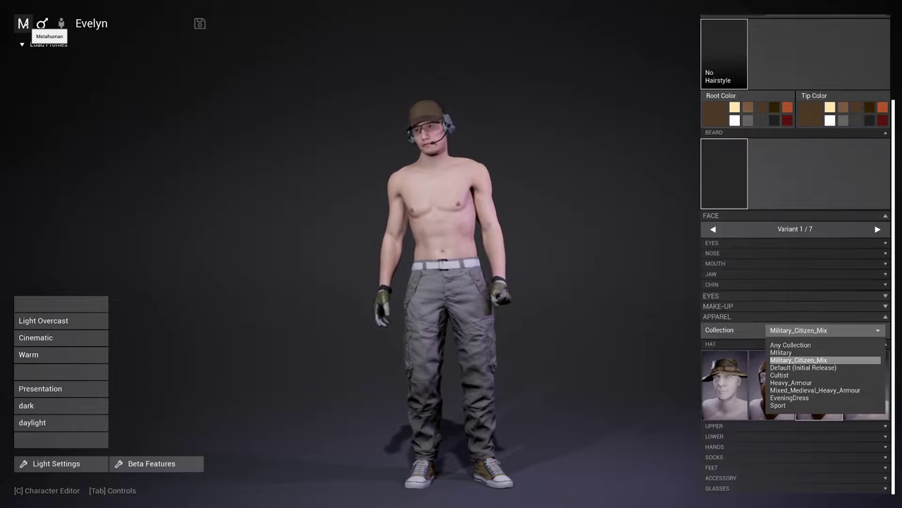
left_click(513, 113)
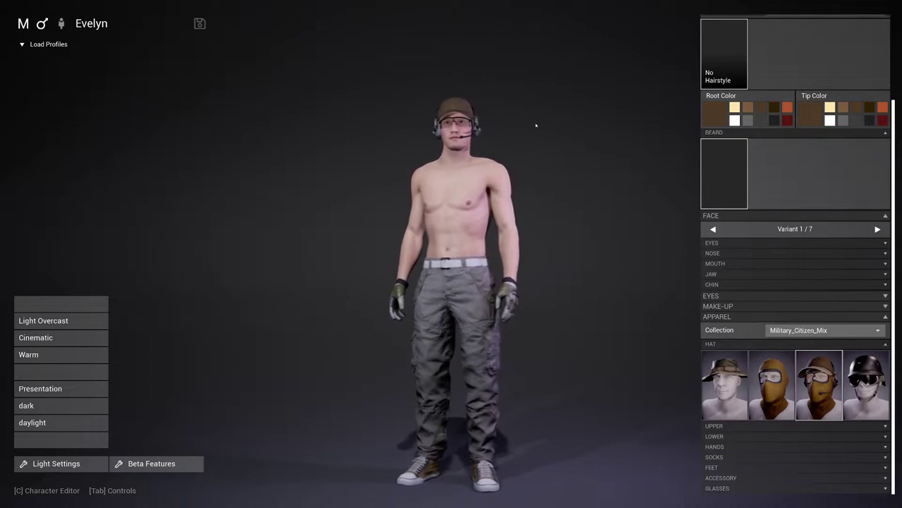
- Switch to the muscular barbarian character with the horned helmet and apply the daylight lighting preset
key("Right")
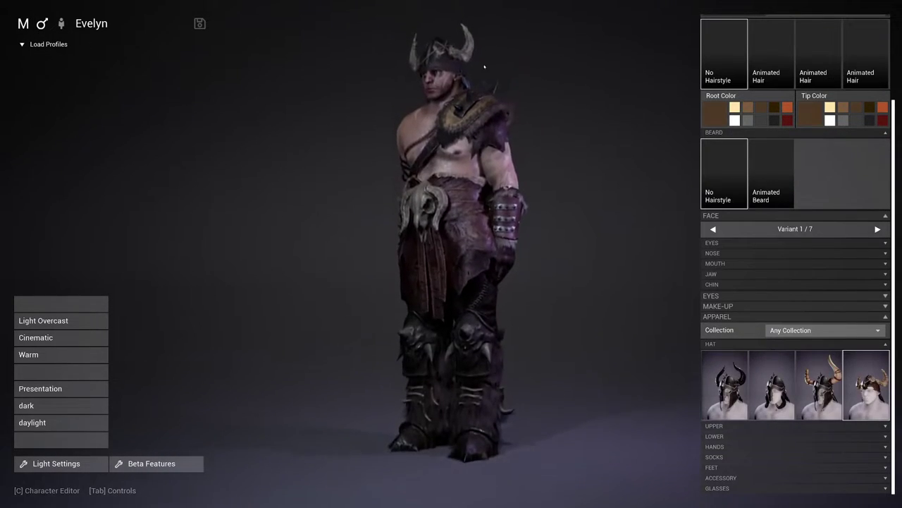
left_click(47, 423)
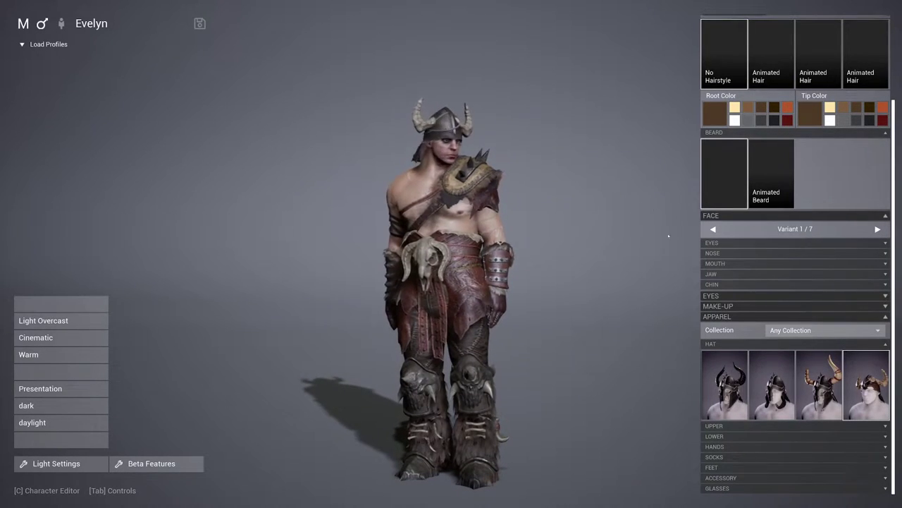
- Randomize the barbarian's upper-body apparel repeatedly until he is bare-chested above the skull belt
left_click(711, 426)
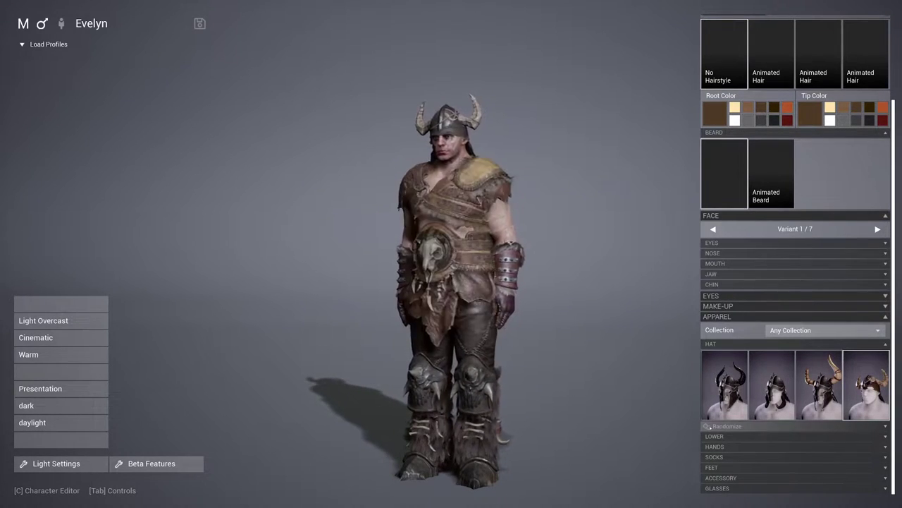
left_click(708, 426)
left_click(708, 427)
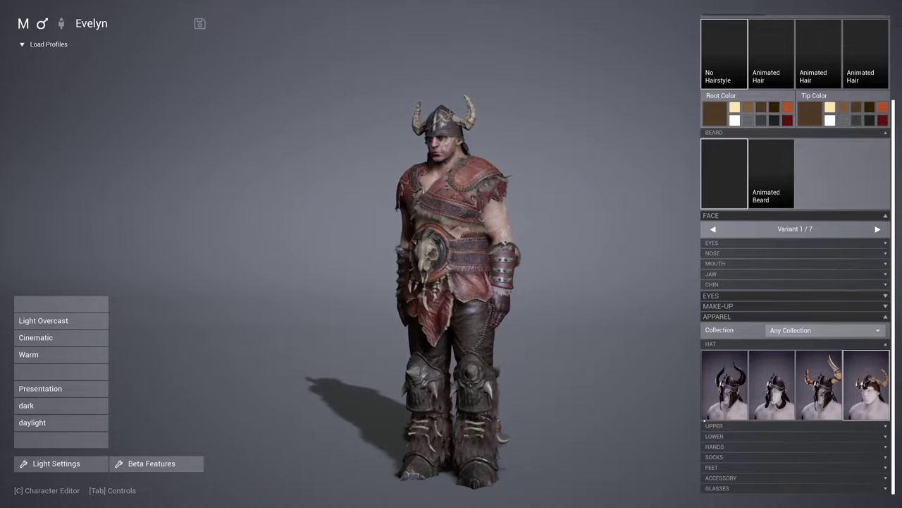
left_click(708, 426)
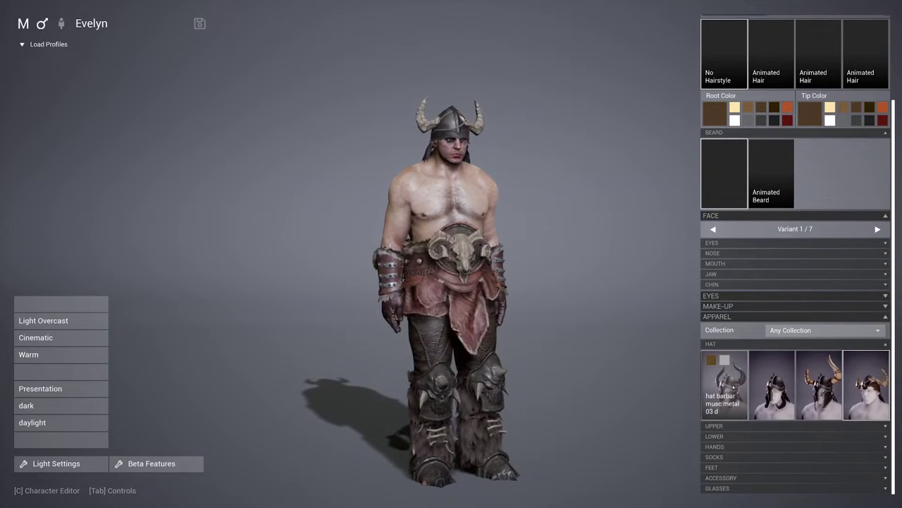
- Try other hats on the barbarian, finish with the horned skull headdress and stop the simulation
scroll(726, 395, "down", 5)
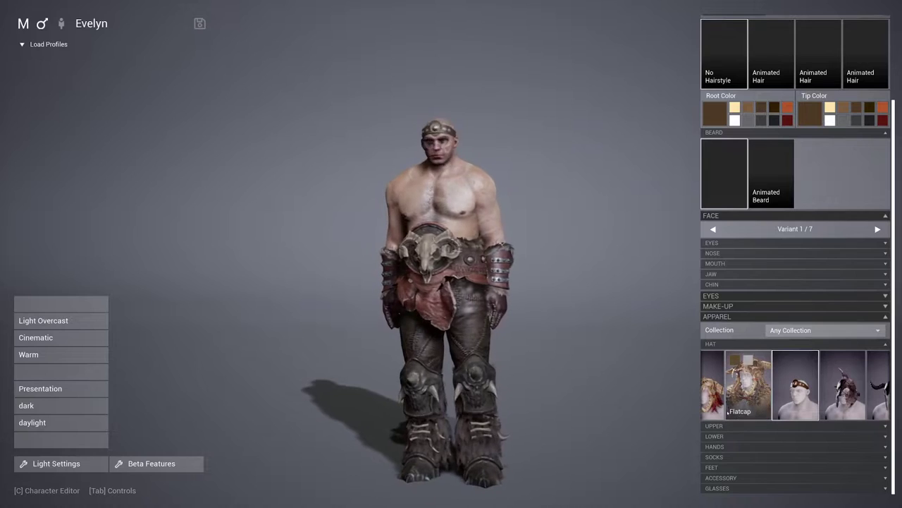
scroll(726, 395, "up", 5)
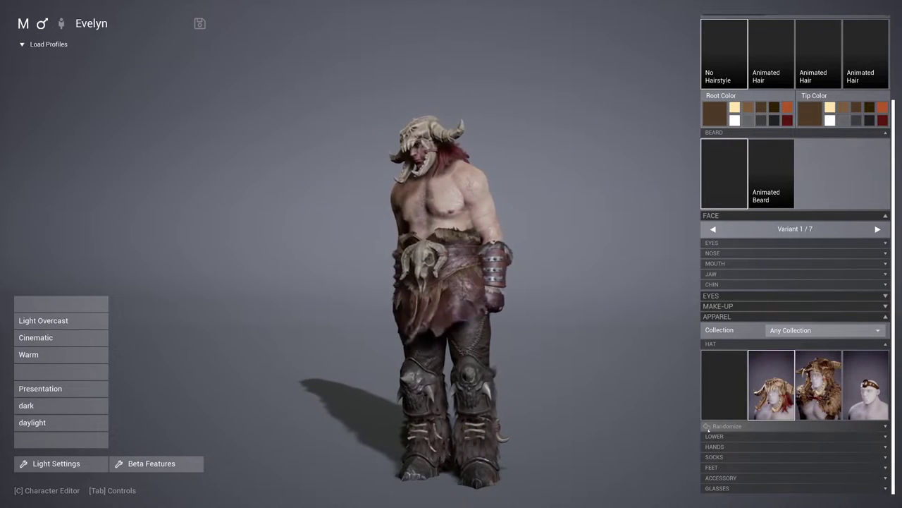
left_click_drag(493, 268, 536, 165)
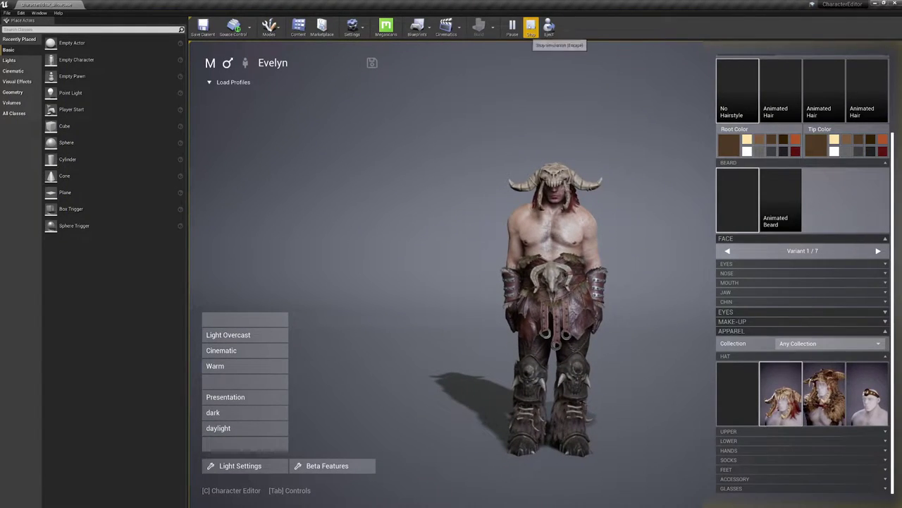
left_click(530, 25)
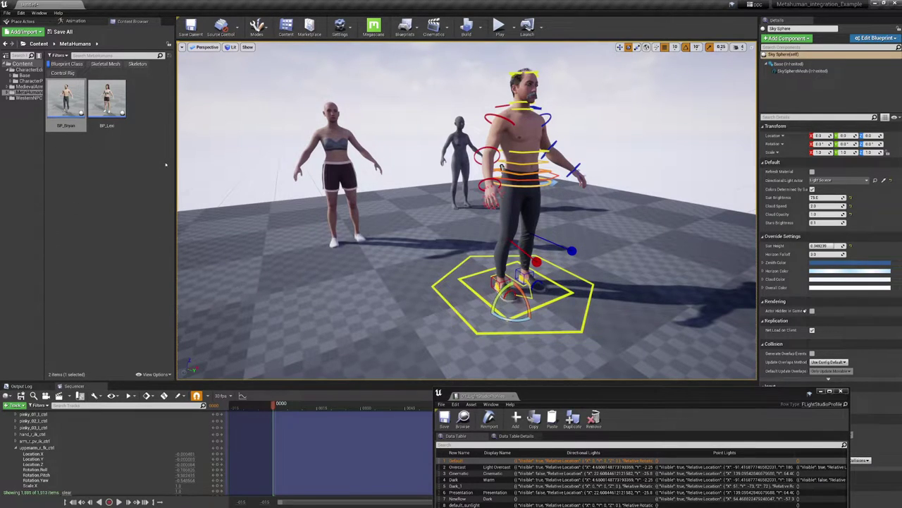
- In the Metahuman_Integration_Example project, widen the asset browser area and create a new level from the Default template
left_click_drag(173, 164, 225, 164)
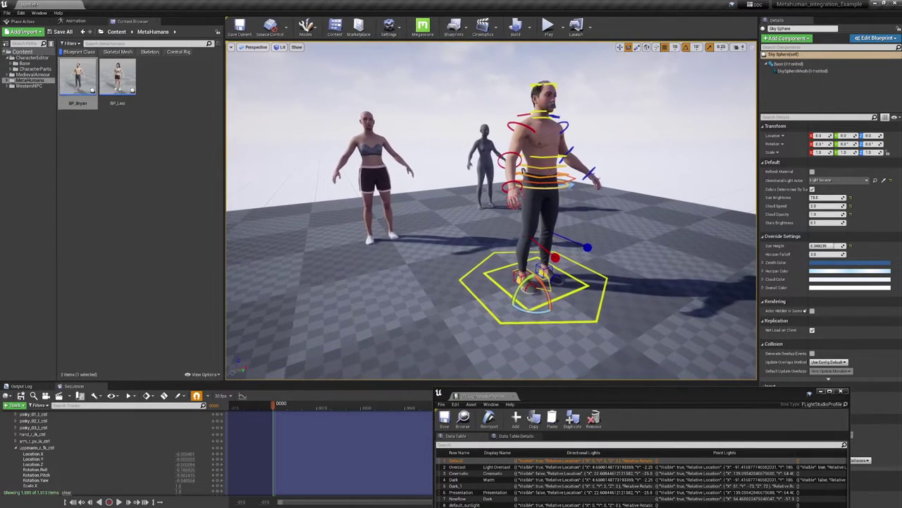
key("ctrl+n")
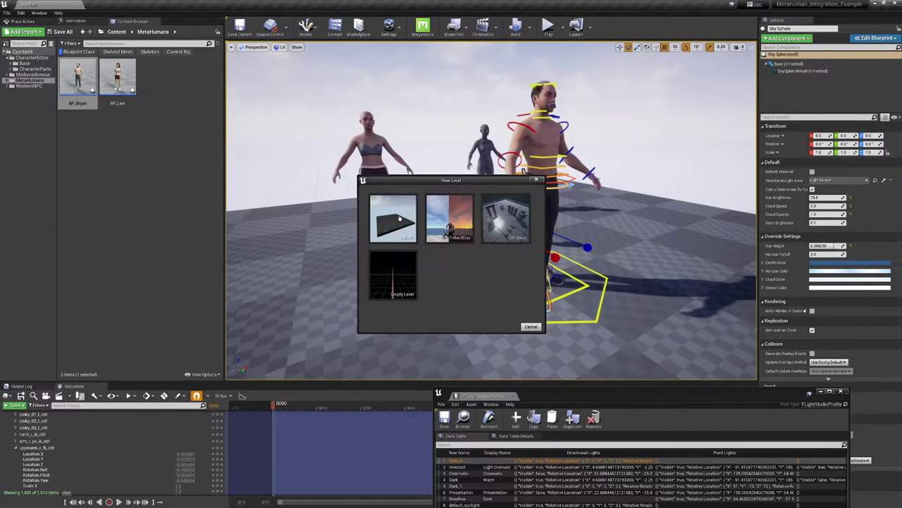
left_click(512, 238)
left_click(518, 322)
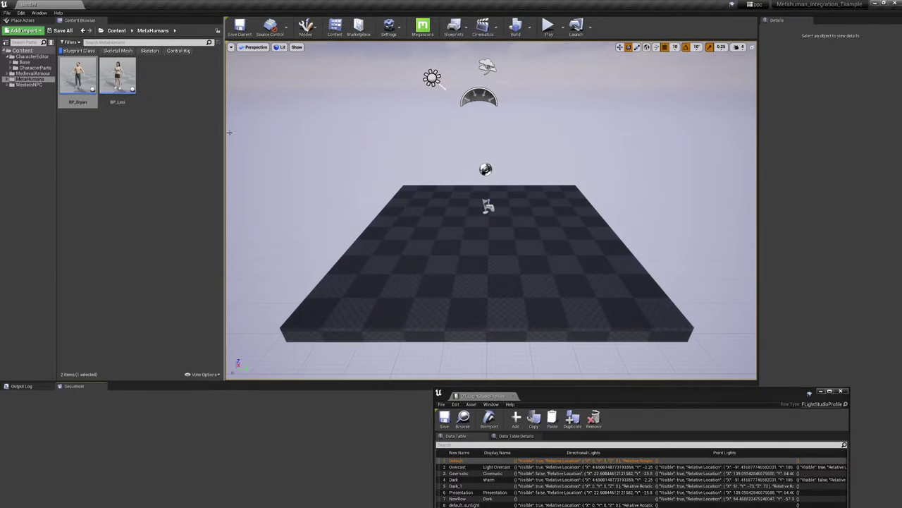
- Open the DT_AnatomyProfiles data table from CharacterEditor/Base/DataTables and move its window up so the row editor is visible
left_click(28, 63)
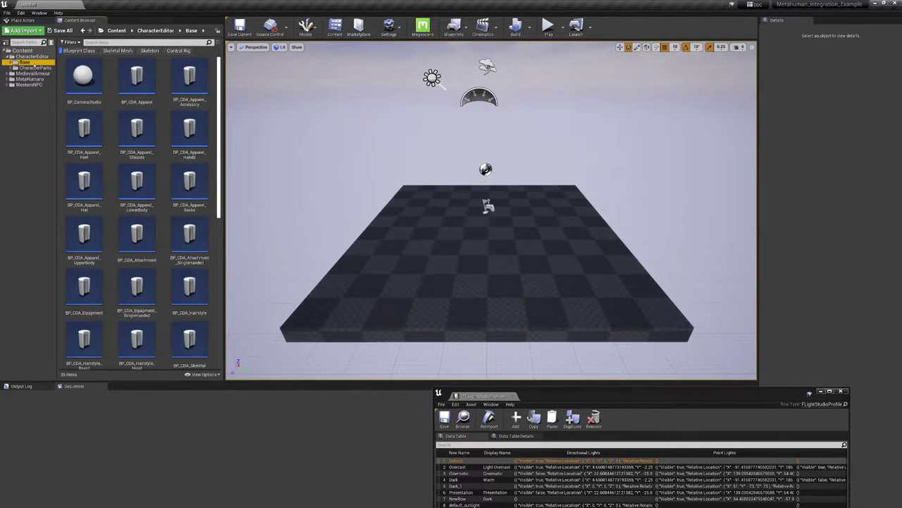
double_click(28, 63)
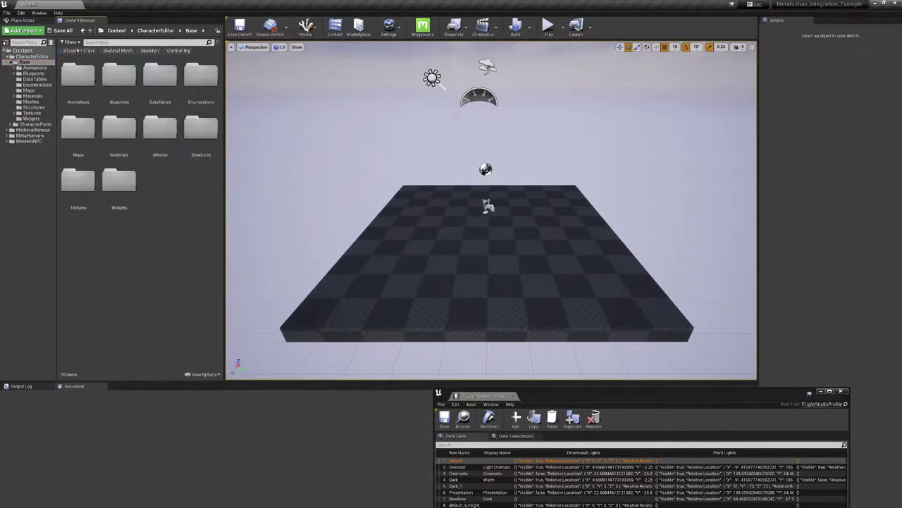
left_click(29, 79)
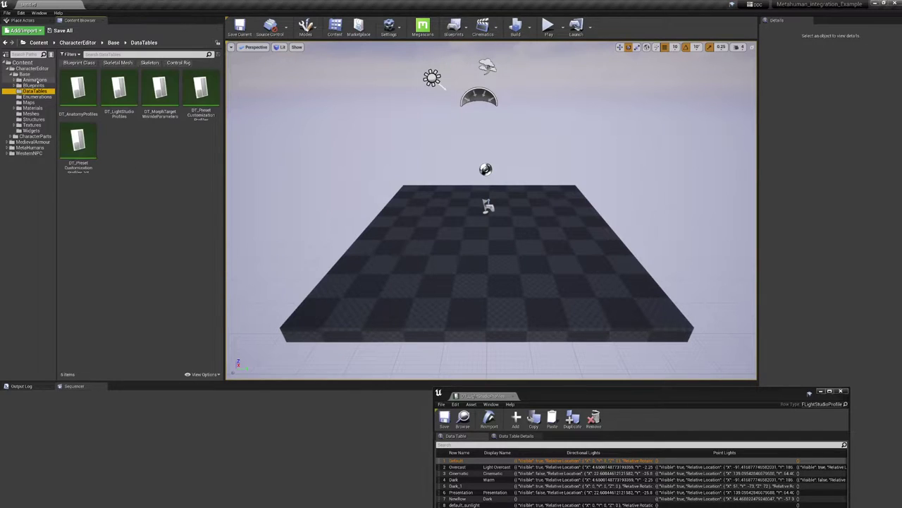
double_click(78, 90)
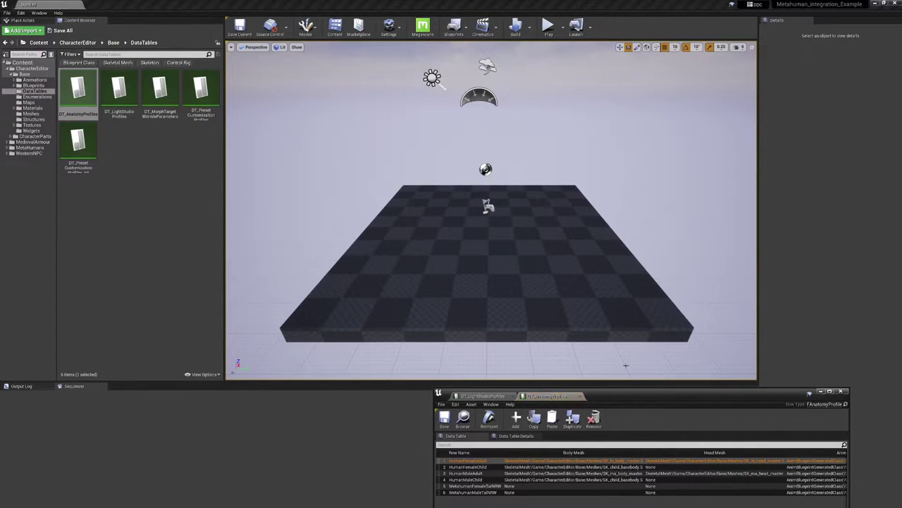
left_click_drag(646, 400, 652, 146)
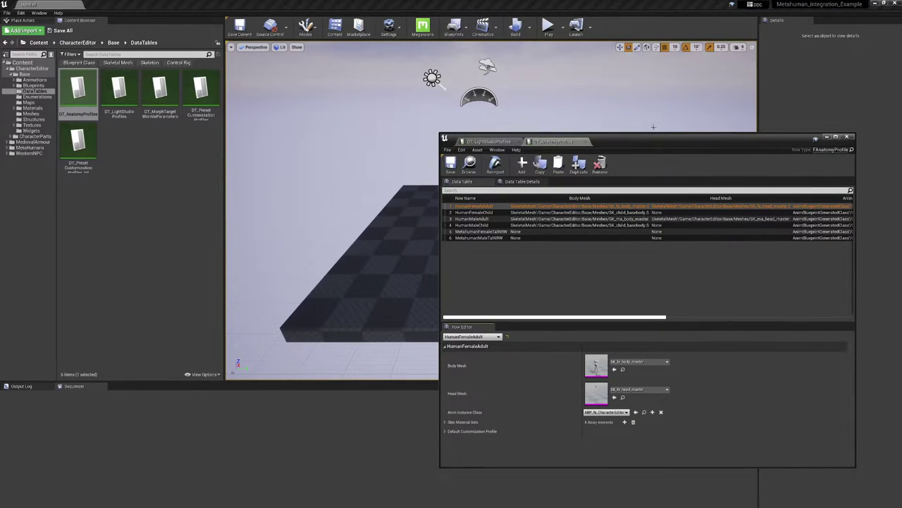
- Compare the body and head mesh settings of the MetahumanFemaleTalNRW, MetahumanMaleTalNRW and HumanMaleAdult rows in the anatomy profiles table
left_click(475, 232)
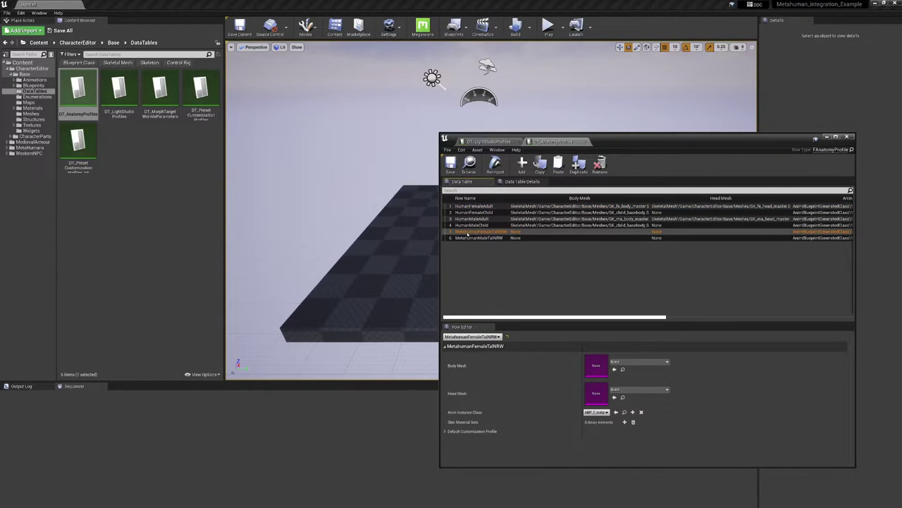
left_click(472, 238)
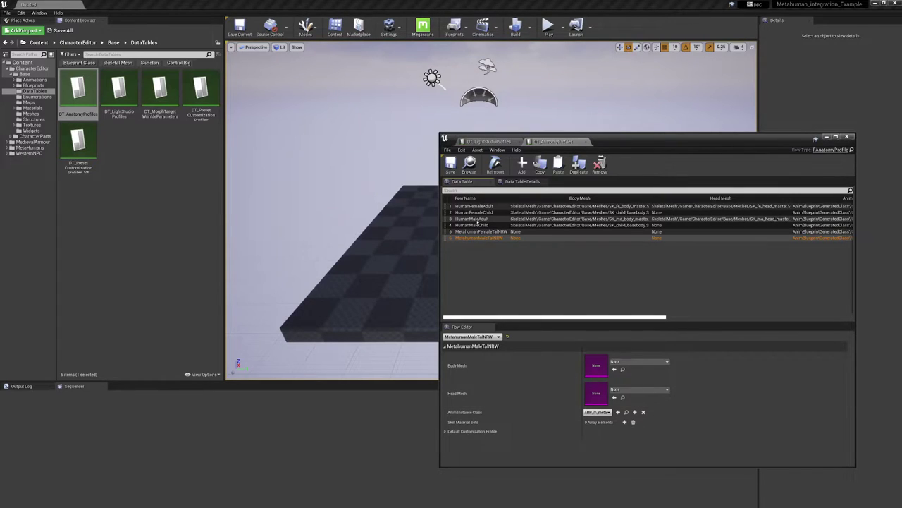
left_click(478, 219)
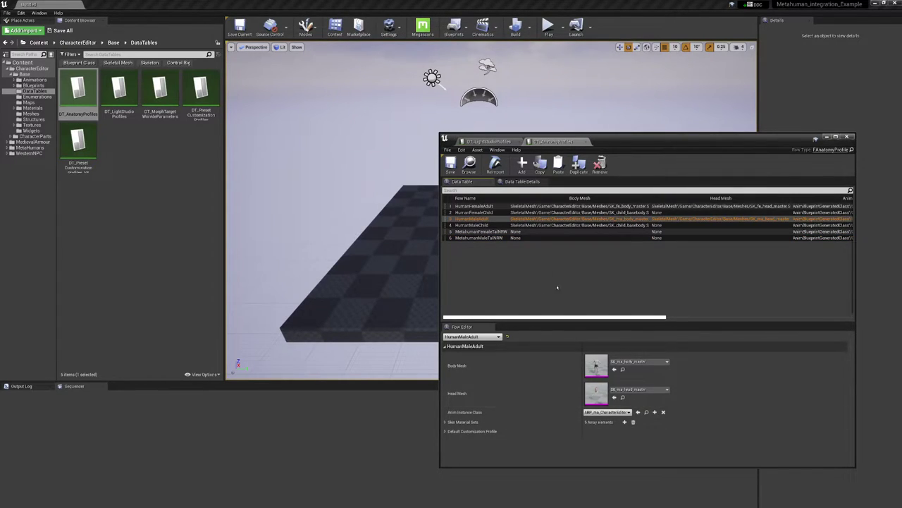
left_click(489, 238)
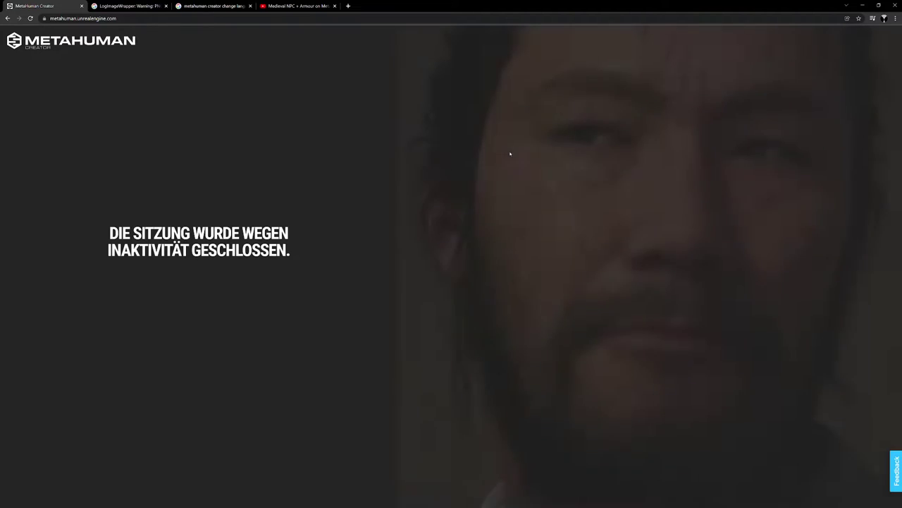
- Switch to the web browser and reload the MetaHuman Creator page to start a new session
key("F5")
key("Return")
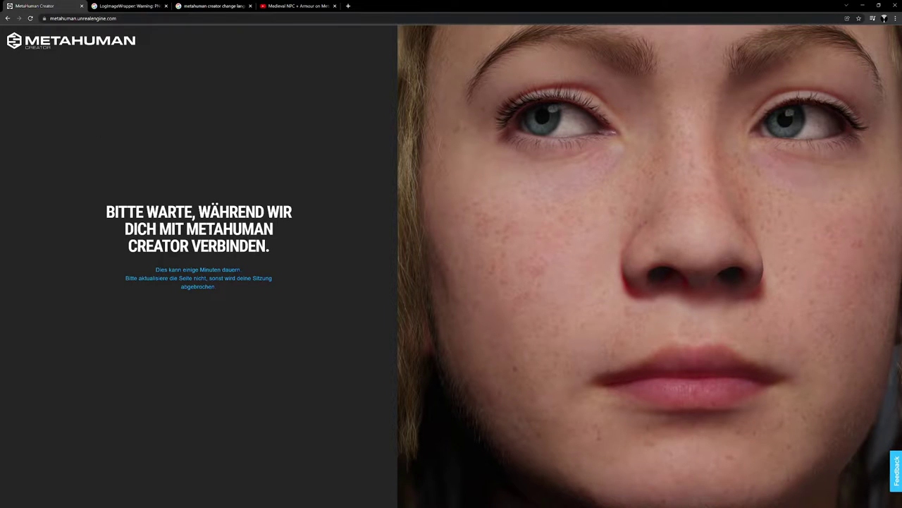
- Switch to Quixel Bridge and look over the saved characters under My MetaHumans
left_click_drag(212, 211, 308, 246)
left_click(308, 246)
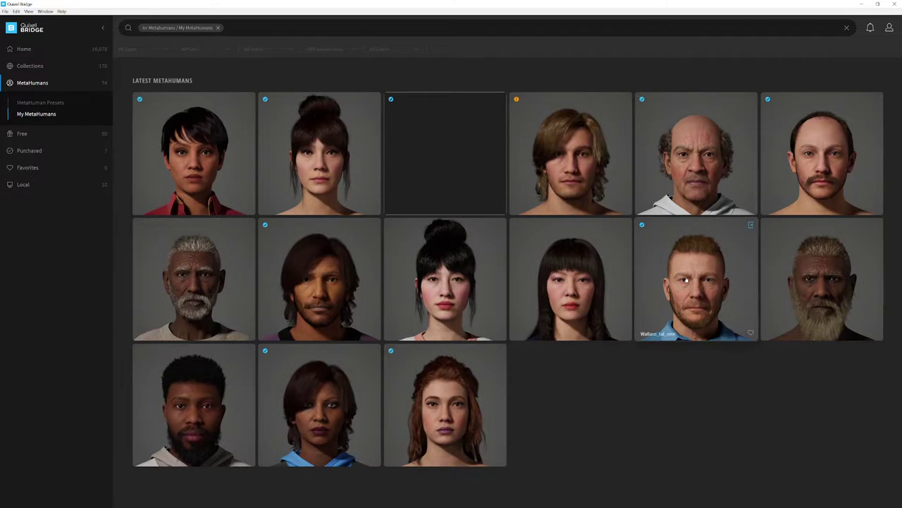
left_click(729, 270)
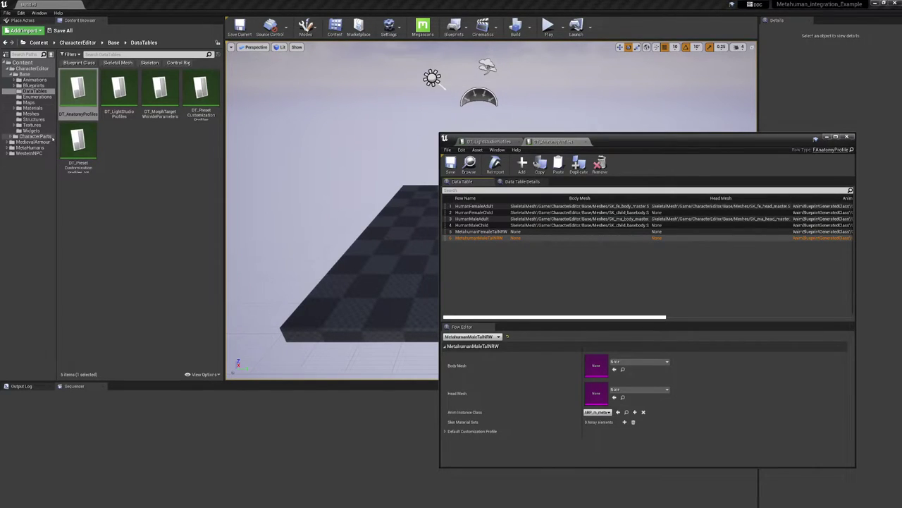
- In the Unreal project, widen the folder tree, open the MetaHumans folder, and shift and narrow the anatomy profiles window beside it
left_click_drag(57, 139, 92, 141)
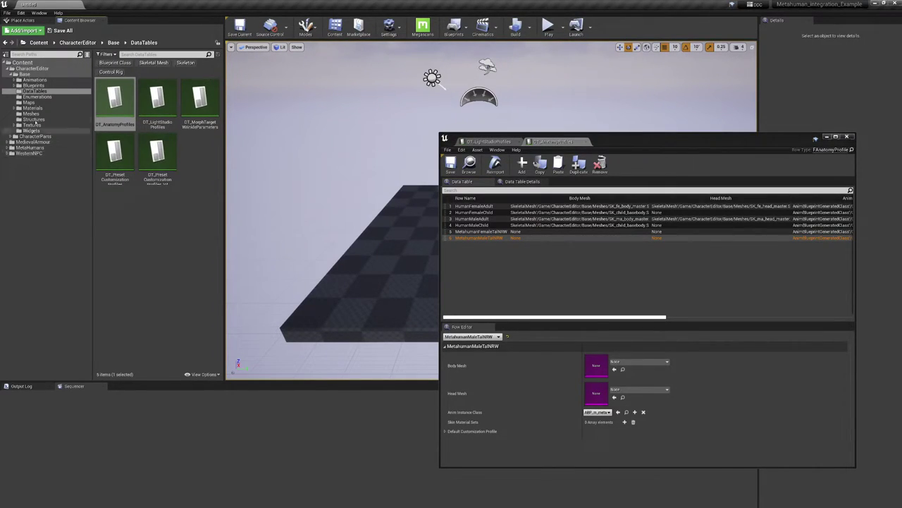
left_click(24, 74)
double_click(28, 58)
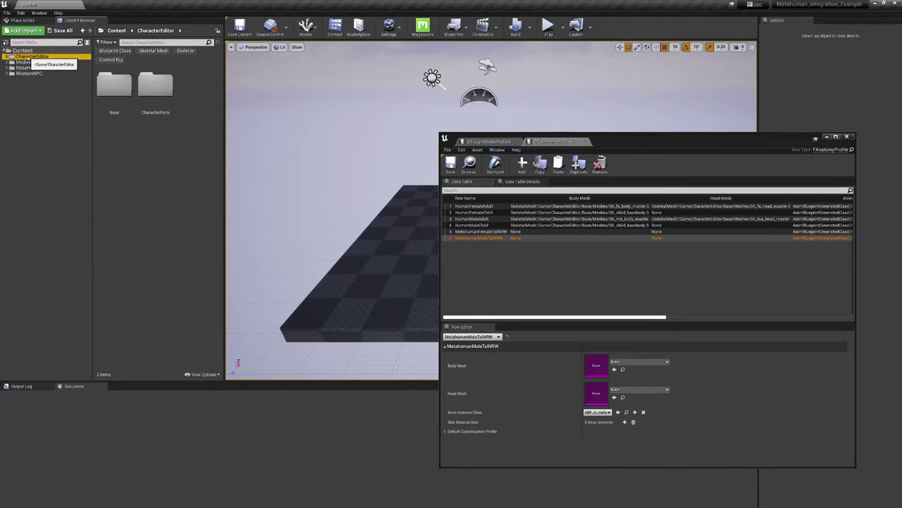
double_click(34, 68)
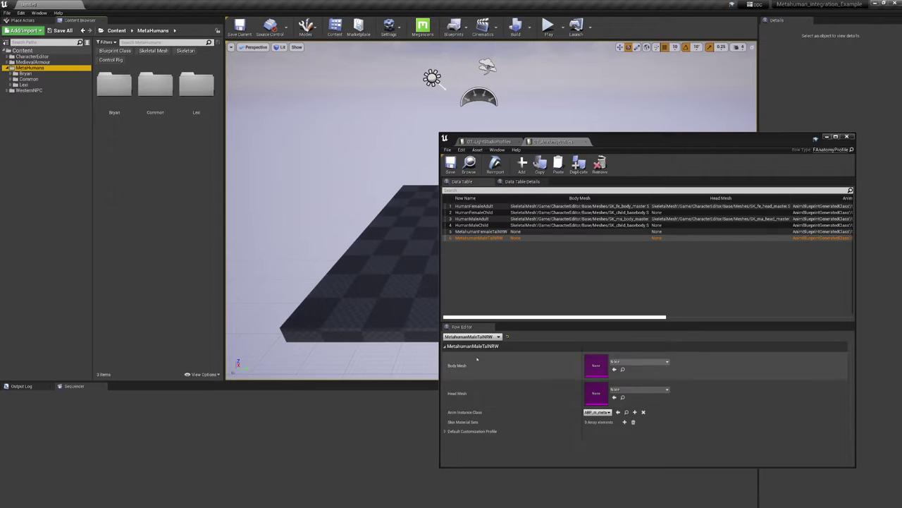
left_click_drag(663, 138, 687, 138)
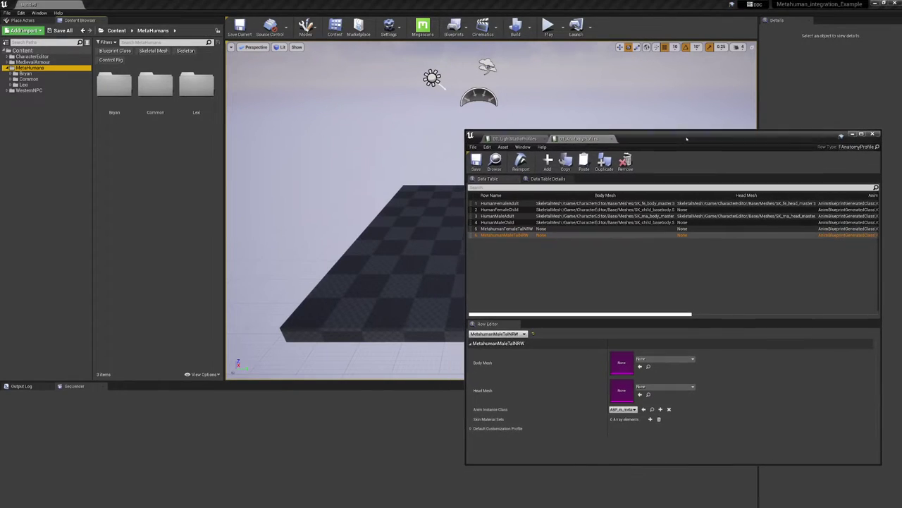
left_click_drag(465, 265, 512, 266)
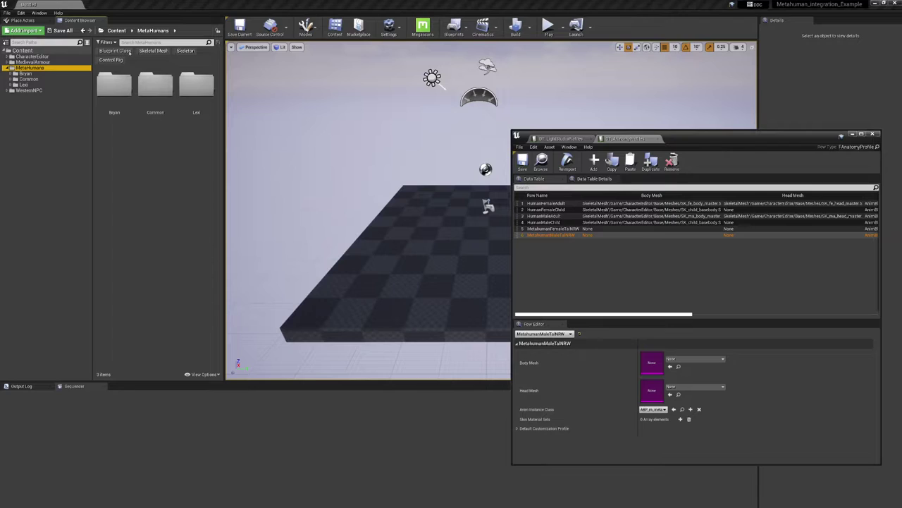
- Filter the MetaHumans folder to skeletal meshes and search it for "tal nrw"
left_click(153, 51)
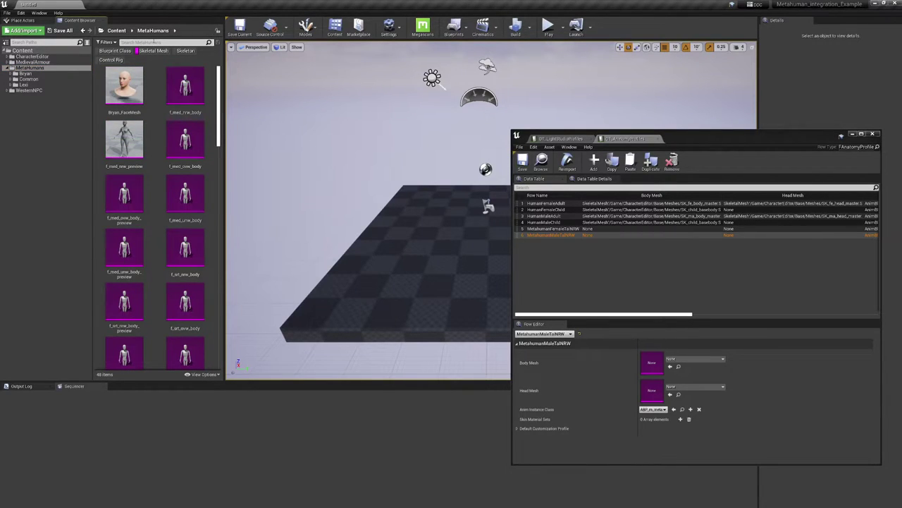
type("tal nrw")
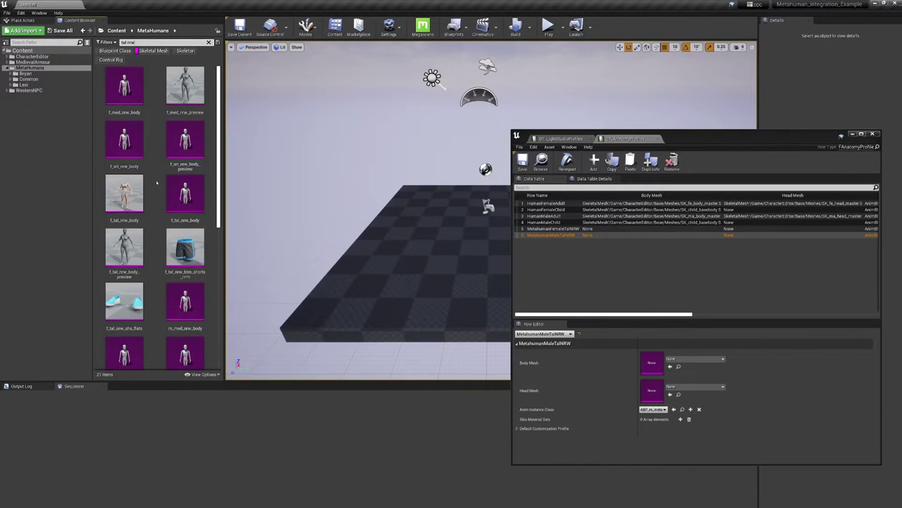
scroll(157, 184, "down", 1)
scroll(157, 184, "up", 1)
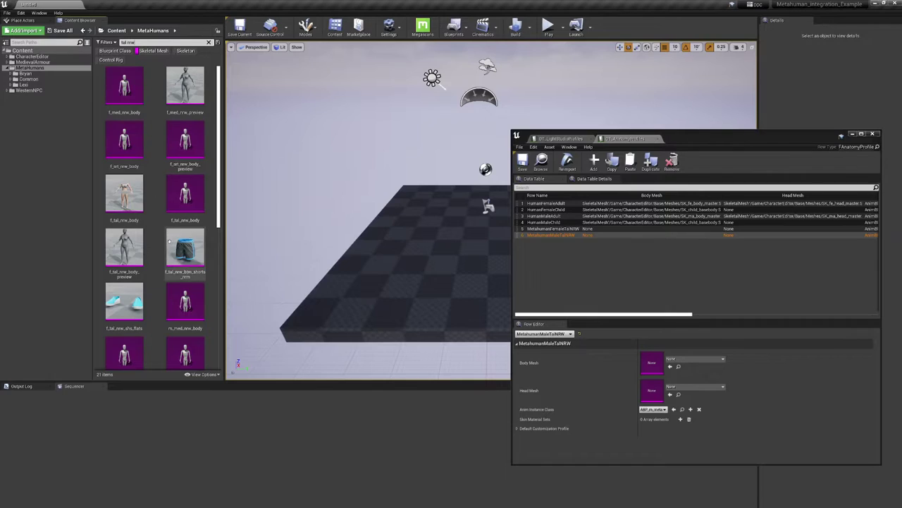
scroll(169, 241, "down", 1)
scroll(169, 257, "up", 1)
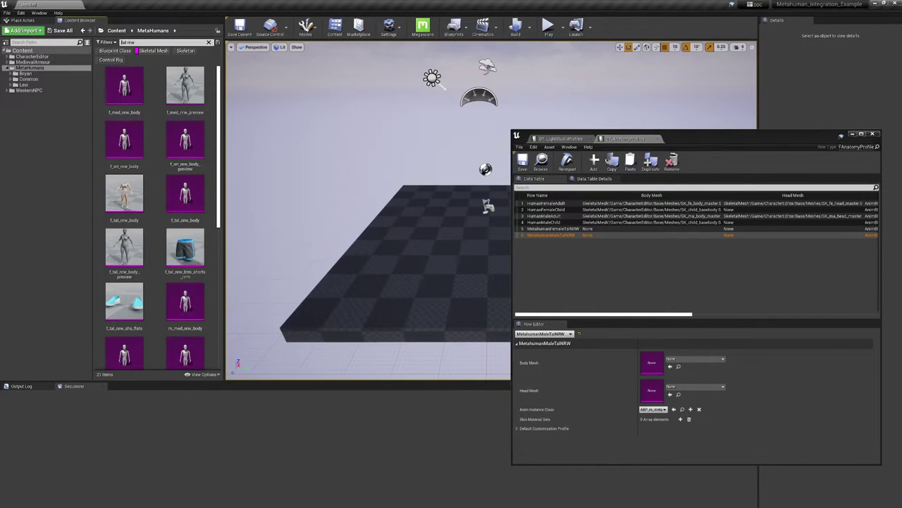
- Narrow the search to "m tal nrw" and select the m_tal_nrw_body mesh that belongs to Bryan
type("m")
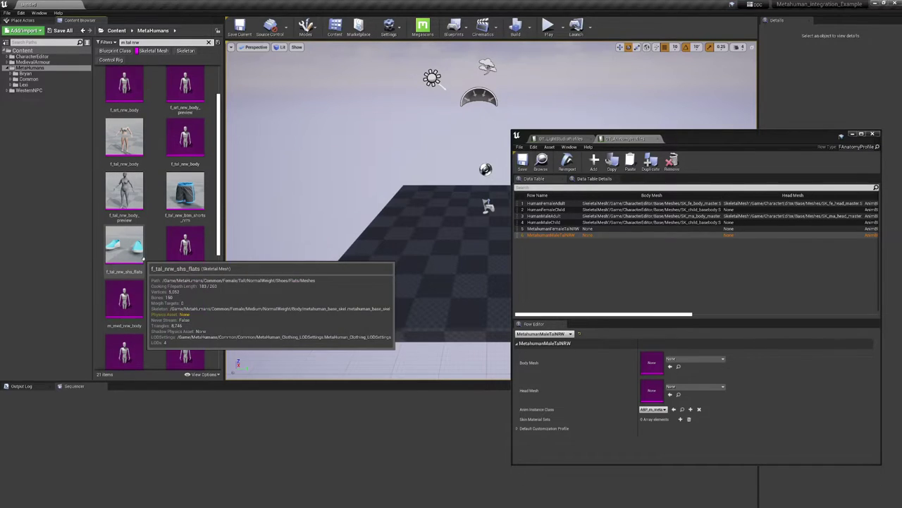
scroll(144, 309, "down", 5)
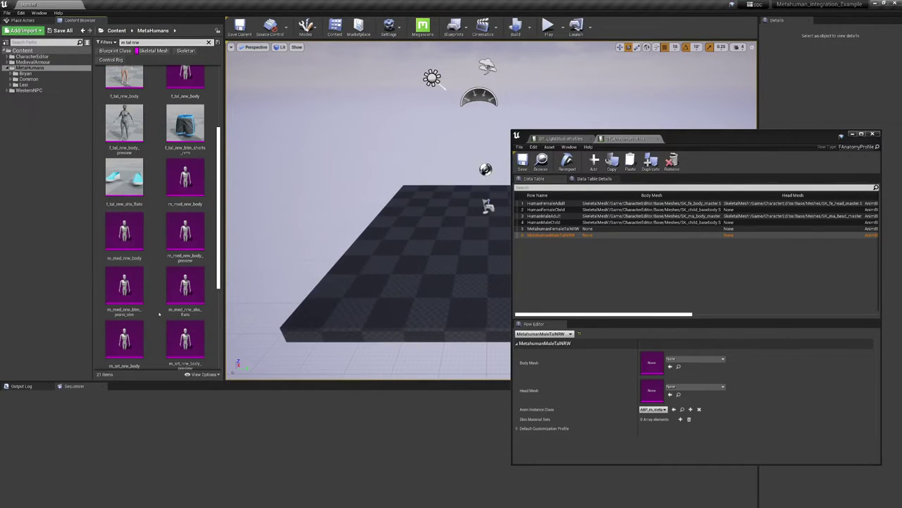
scroll(169, 317, "down", 3)
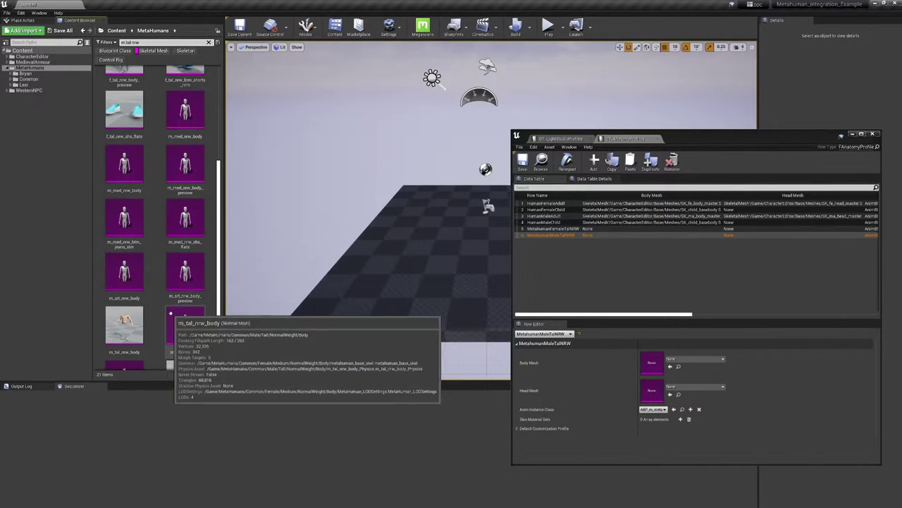
scroll(153, 312, "down", 2)
left_click(125, 293)
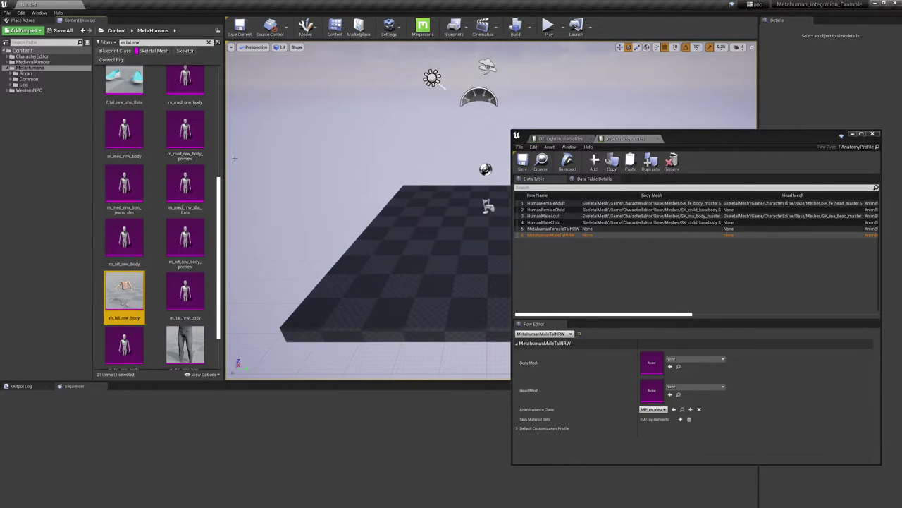
- Search for "m tal nrw preview" and open the m_med_nrw_body_preview and m_tal_nrw_body_preview meshes to view them
left_click(144, 43)
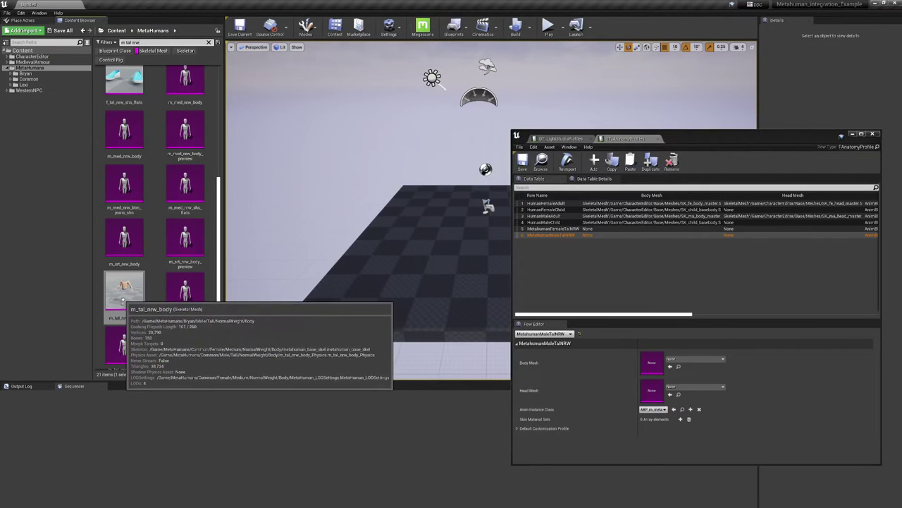
mouse_move(124, 291)
left_mouse_down()
mouse_move(474, 291)
mouse_move(123, 298)
left_mouse_up()
left_click(157, 41)
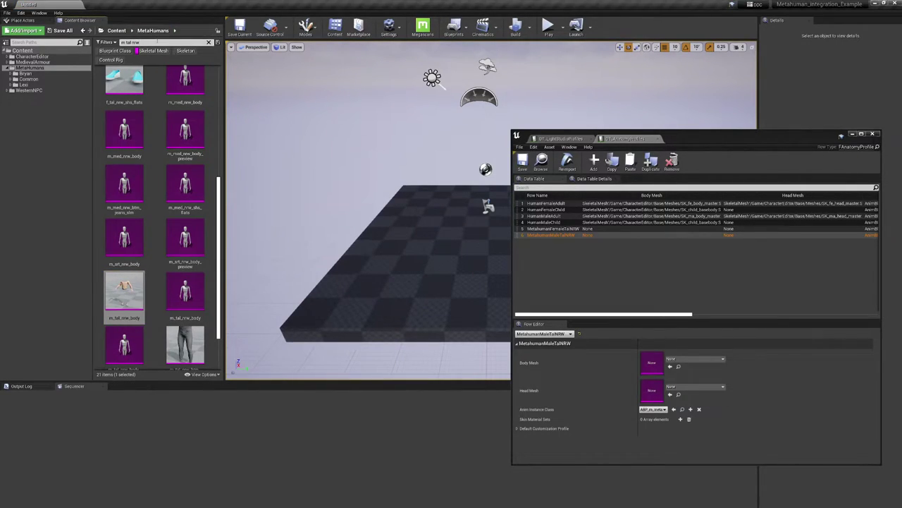
type("w")
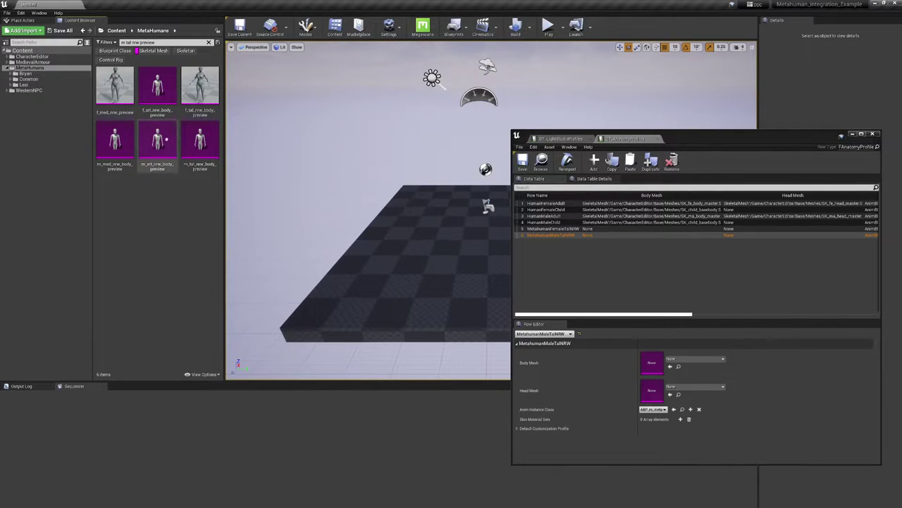
mouse_move(118, 148)
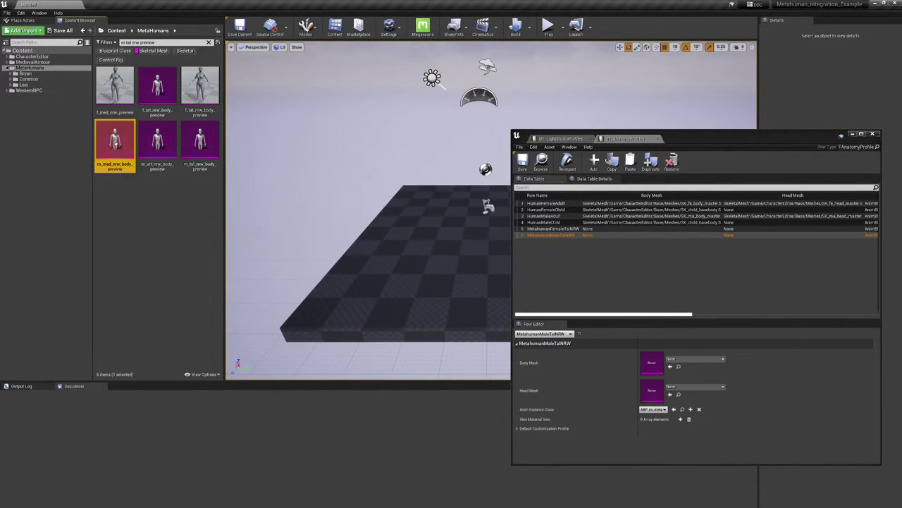
left_click(199, 144)
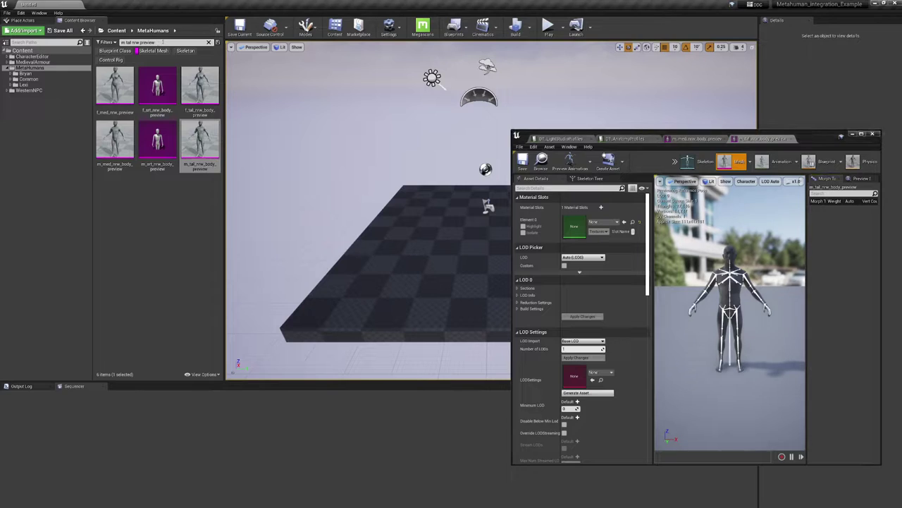
- Reduce the search to "m tal nrw" and assign Bryan's m_tal_nrw_body as the Body Mesh of the MetahumanMaleTalNRW row in DT_AnatomyProfiles
key("BackSpace")
key("BackSpace")
key("BackSpace")
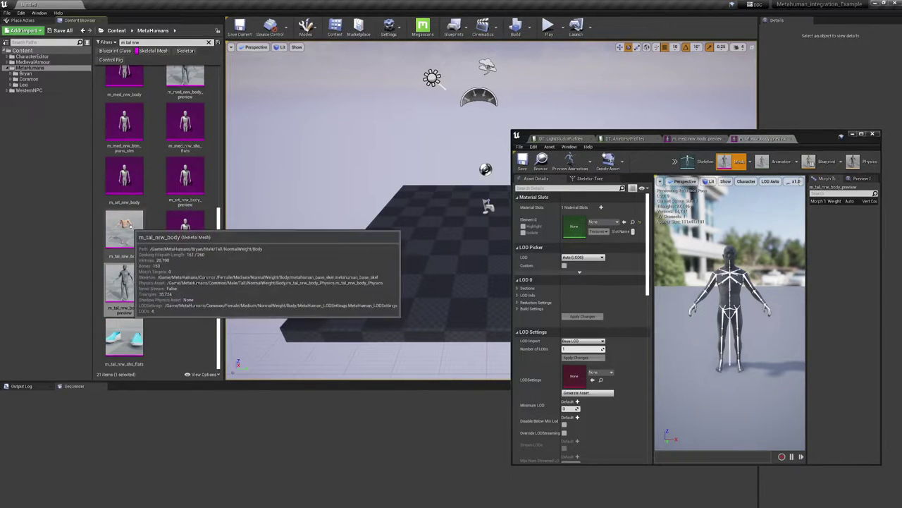
left_click(124, 230)
scroll(130, 292, "up", 3)
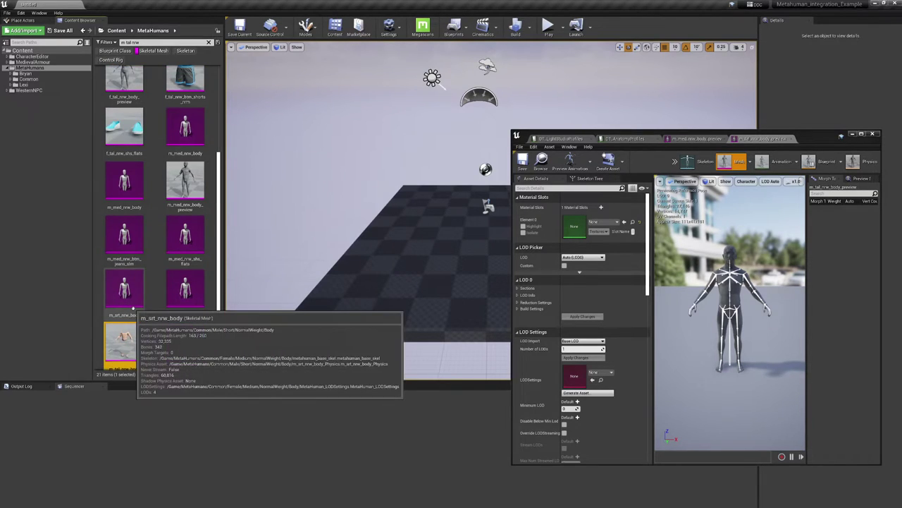
scroll(131, 293, "up", 2)
scroll(133, 308, "down", 3)
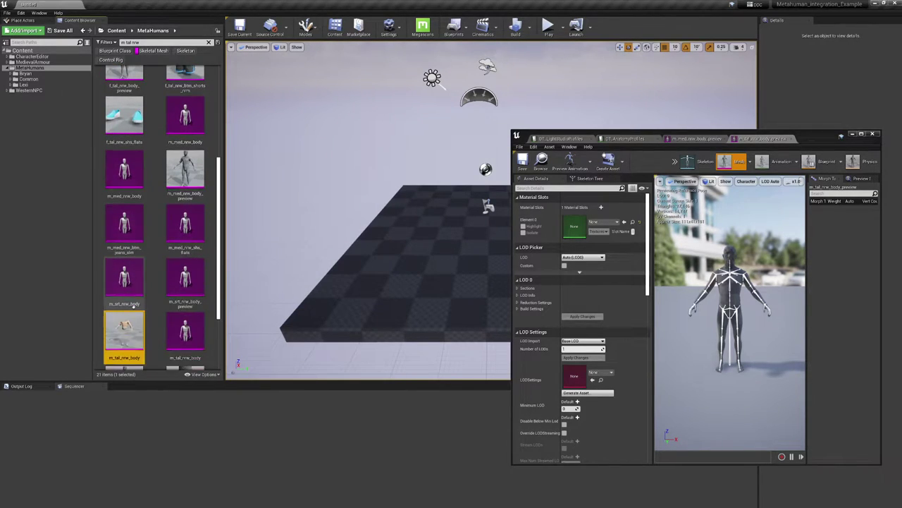
left_click(626, 138)
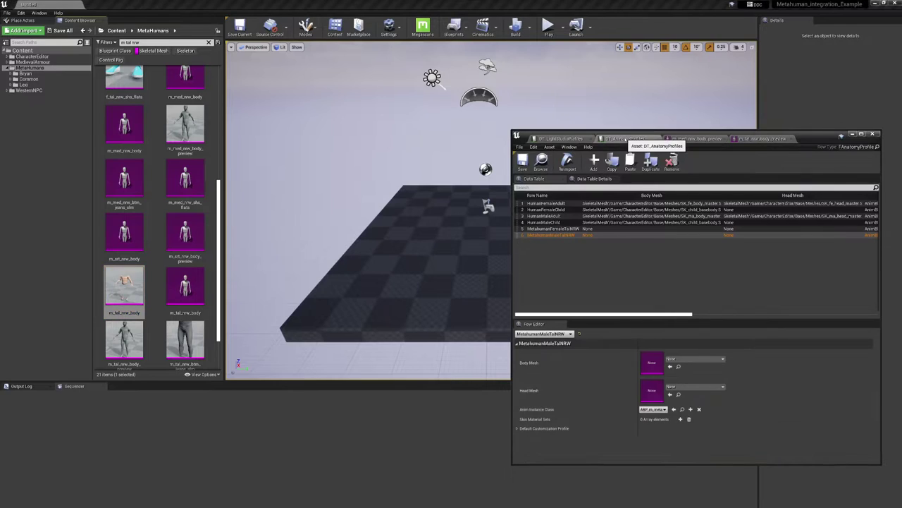
left_click_drag(124, 286, 664, 364)
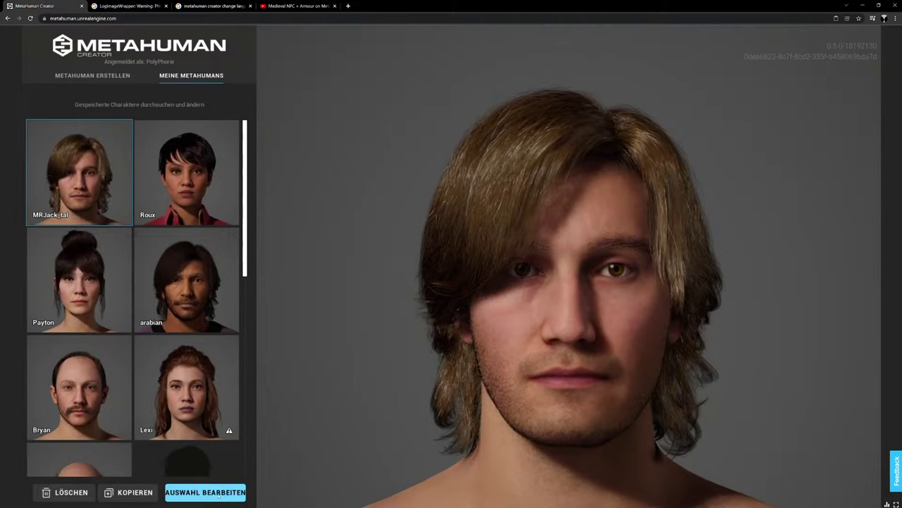
- In MetaHuman Creator, open MRJack_tal for editing, show its body proportions, stop the preview animation and frame the full body
left_click(210, 492)
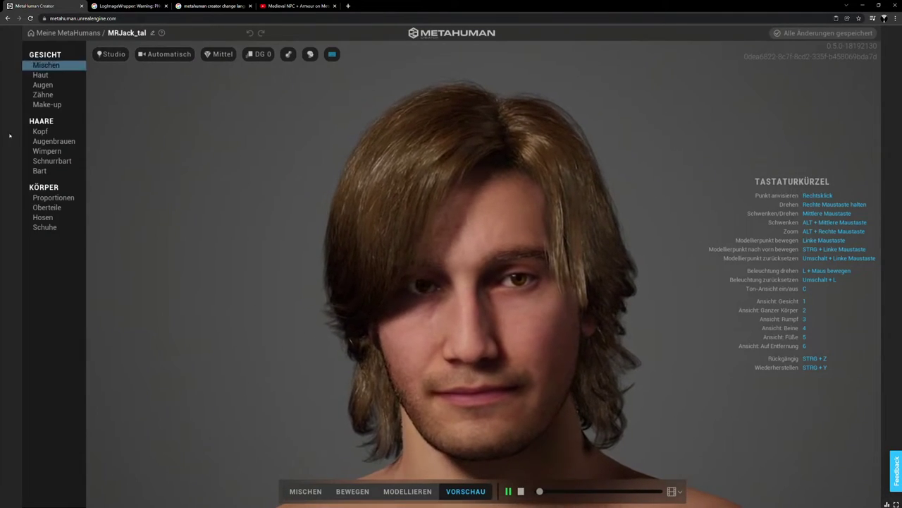
left_click(53, 197)
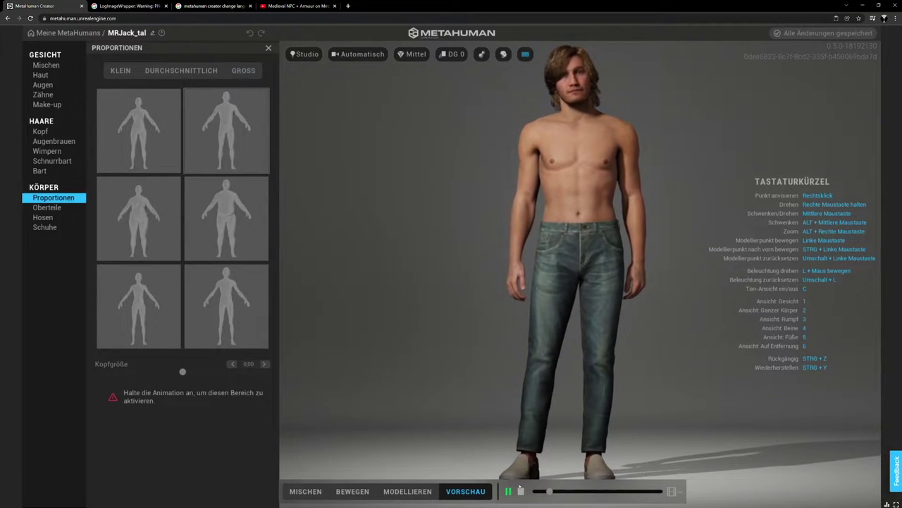
left_click(521, 491)
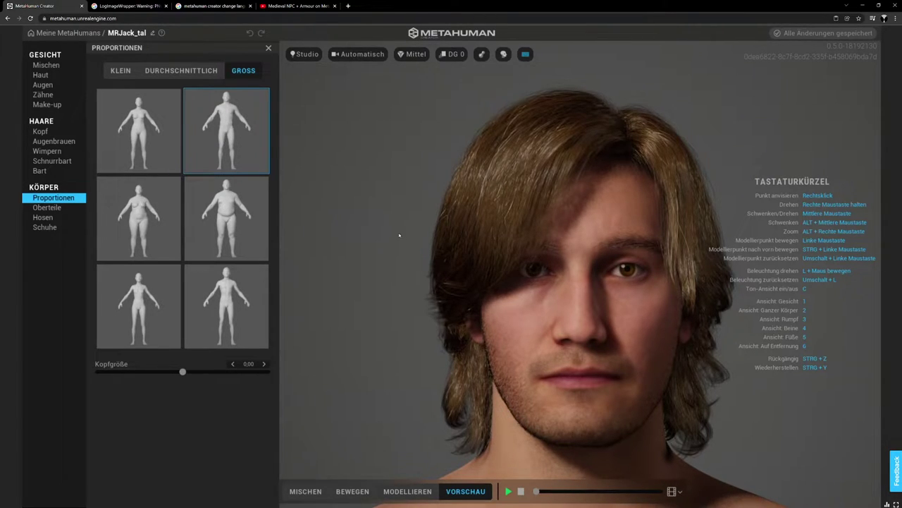
key("2")
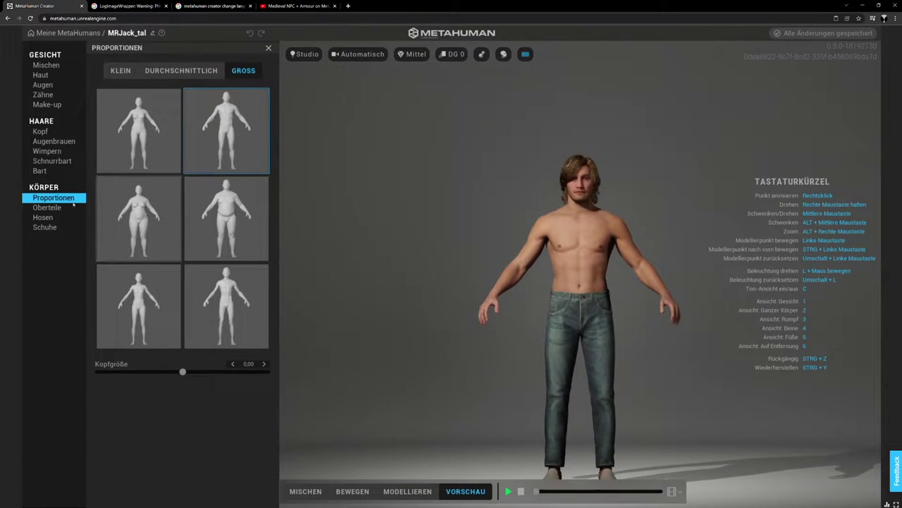
- Remove the trousers (Hosen) from MRJack_tal and examine the exposed body and underwear up close
left_click(43, 217)
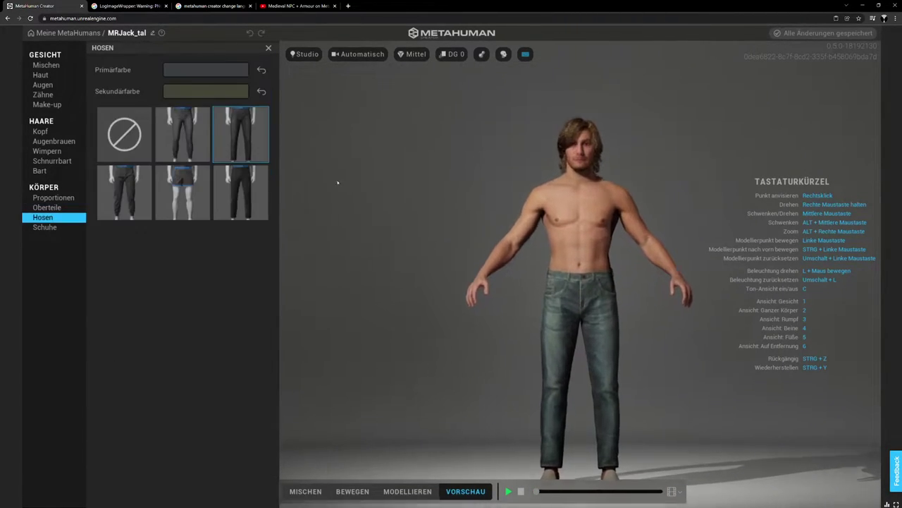
left_click(130, 137)
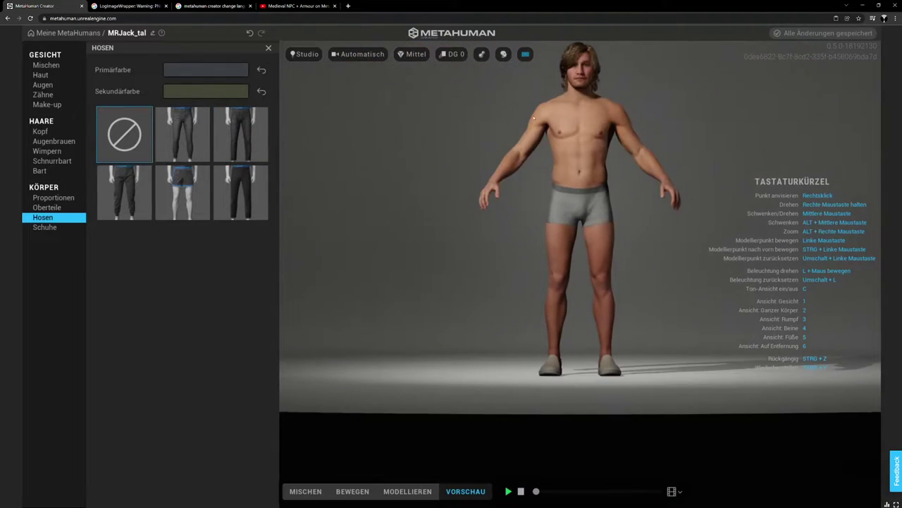
scroll(626, 214, "up", 2)
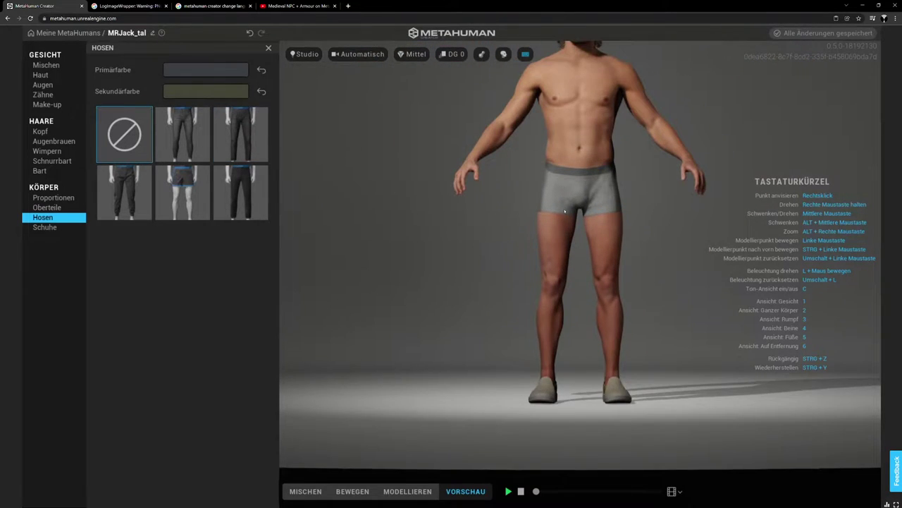
scroll(566, 210, "up", 2)
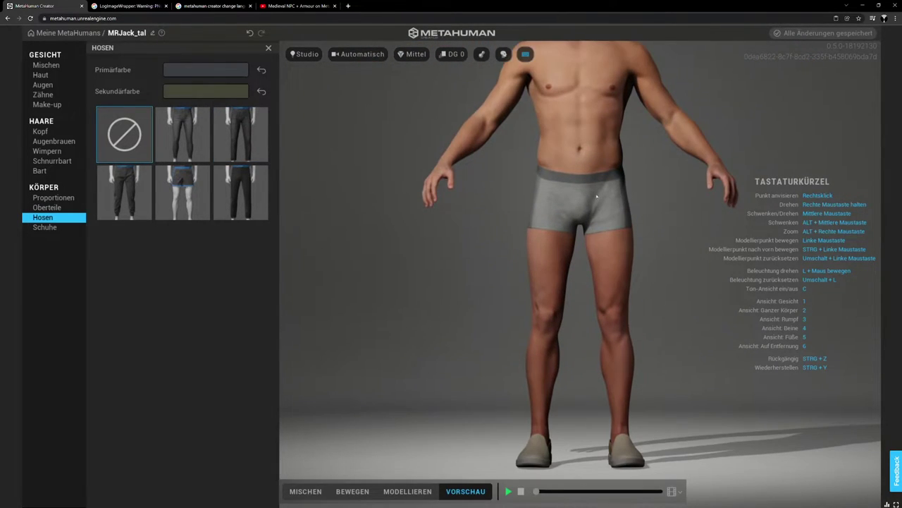
scroll(568, 210, "down", 3)
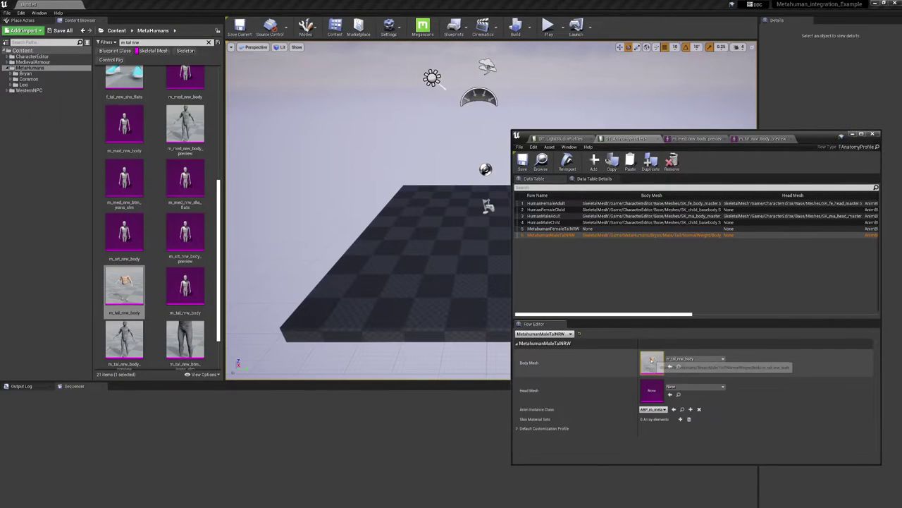
- Switch back to the Unreal project and open the m_tal_nrw_body mesh assigned to the MetahumanMaleTalNRW row for inspection
double_click(652, 361)
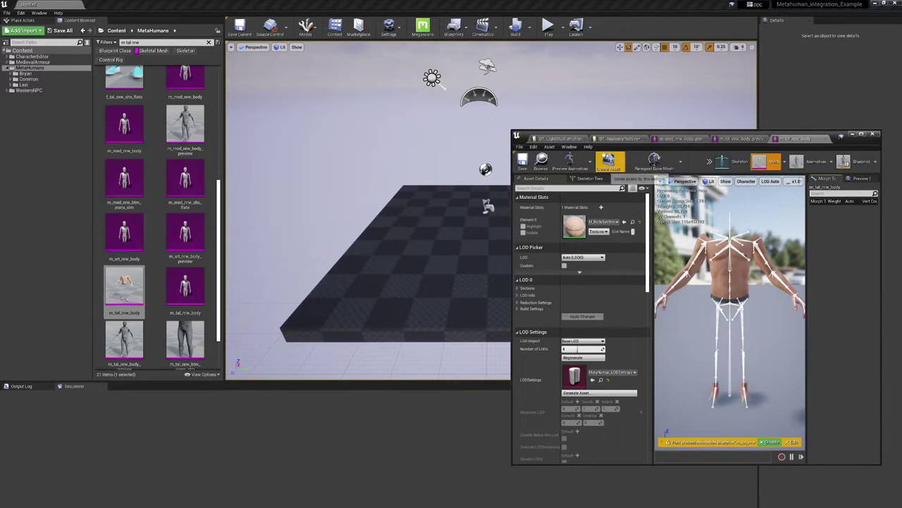
- Assign Bryan_FaceMesh from Bryan's Face folder as the Head Mesh of the MetahumanMaleTalNRW row in DT_AnatomyProfiles and save the table
left_click(540, 163)
left_click(619, 138)
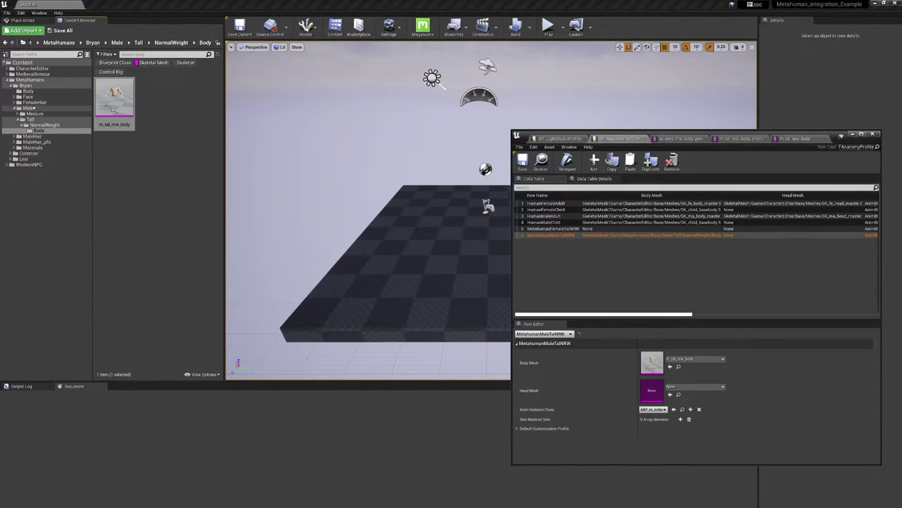
double_click(37, 109)
left_click(35, 80)
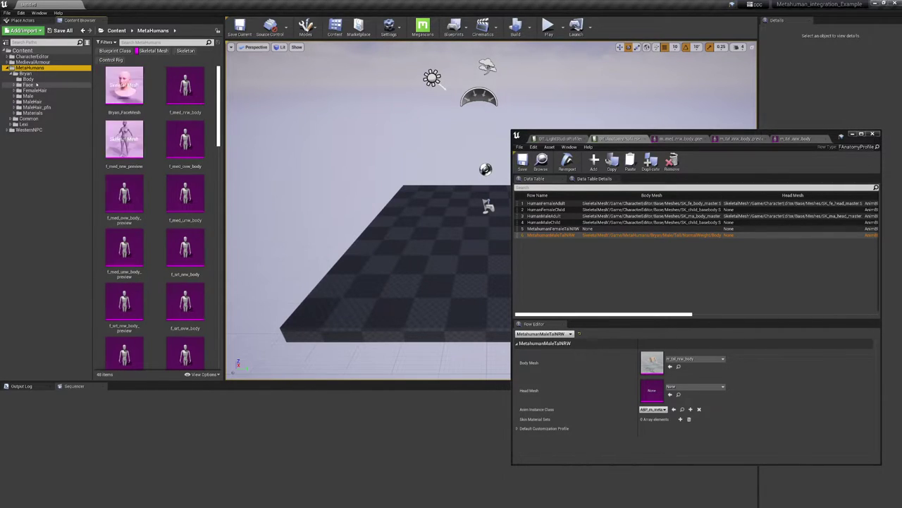
left_click(34, 96)
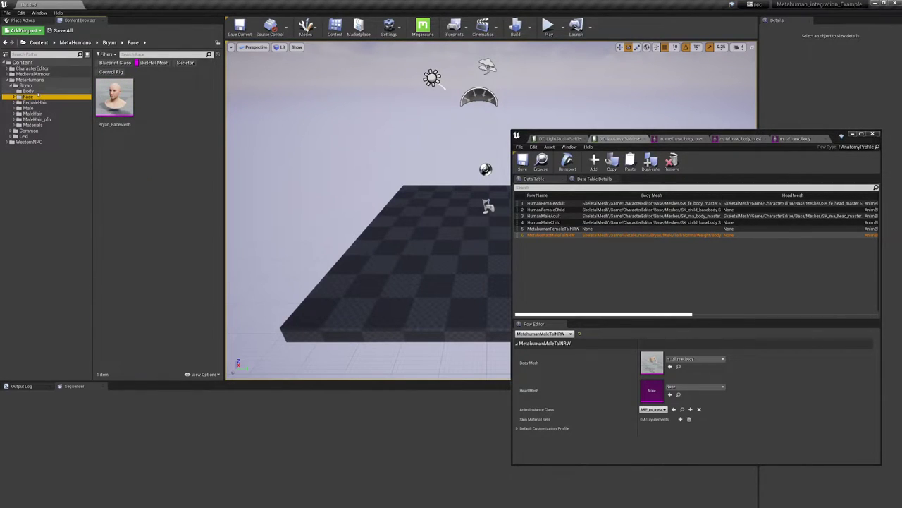
mouse_move(113, 99)
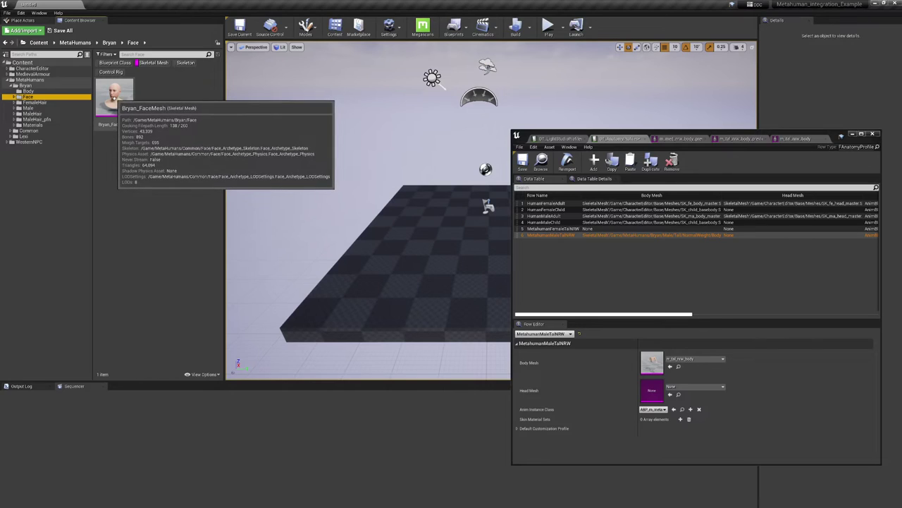
left_click_drag(113, 99, 652, 390)
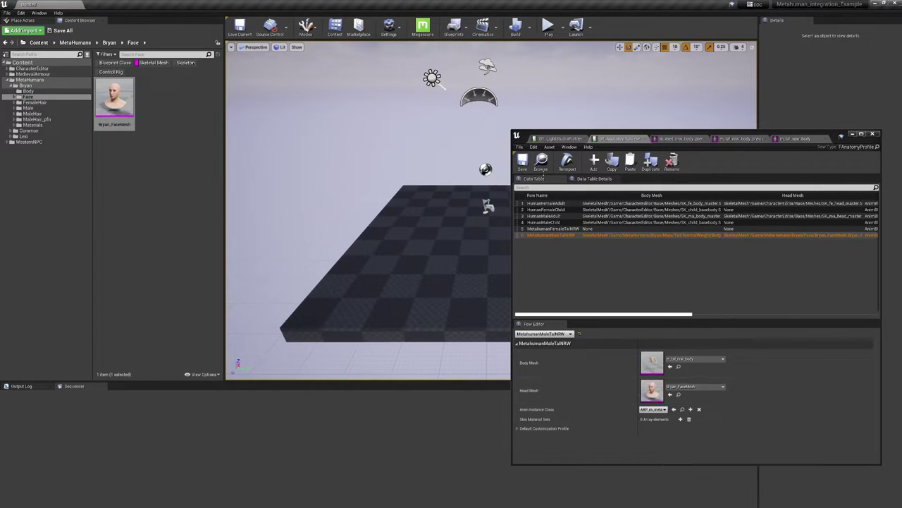
left_click(522, 162)
- Assign Lexi's f_tal_nrw_body as Body Mesh and Lexi_FaceMesh as Head Mesh of the MetahumanFemaleTalNRW row, and save the table
left_click(568, 230)
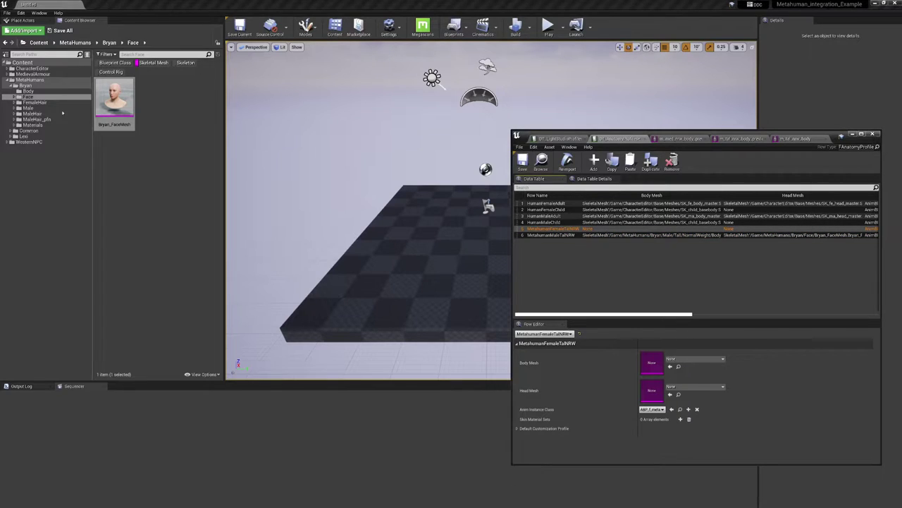
left_click(23, 136)
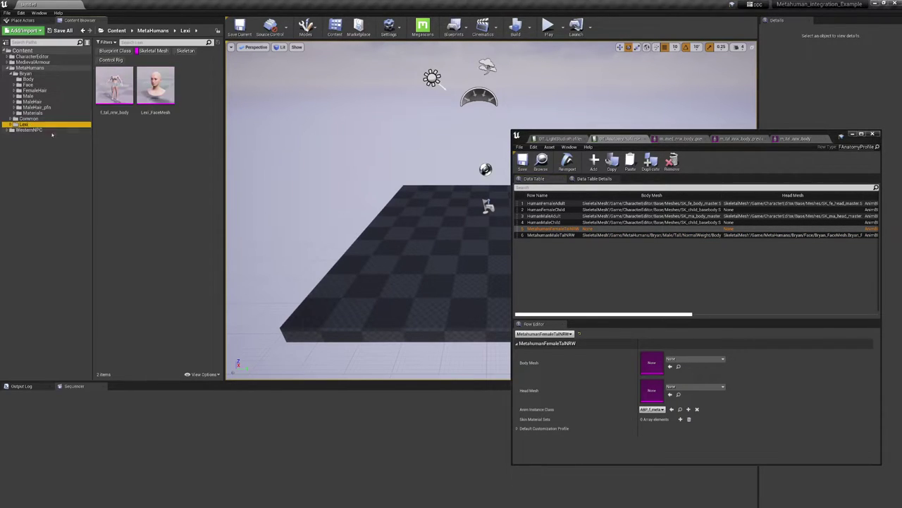
left_click_drag(114, 84, 670, 363)
left_click_drag(162, 94, 663, 391)
left_click(522, 162)
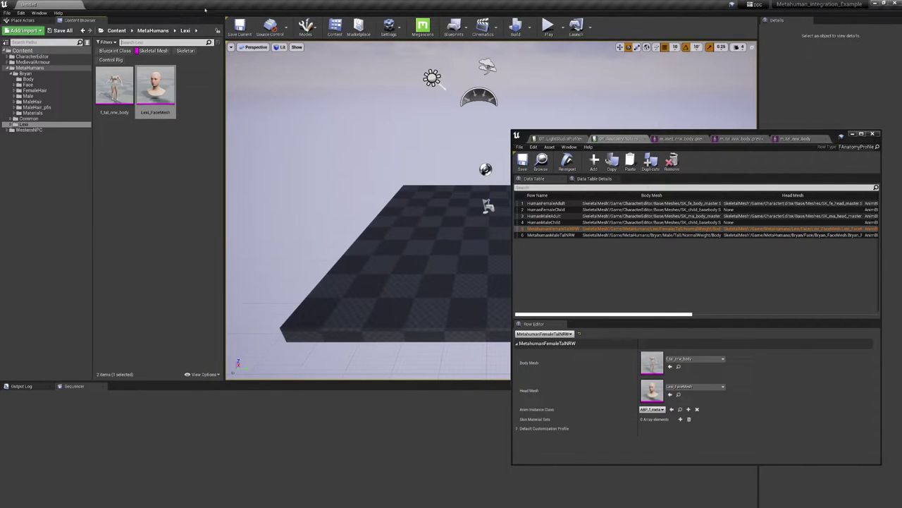
- Open the recent CharacterEditor_Showcase level, start playing it and move the data table window clear of the character
left_click(7, 13)
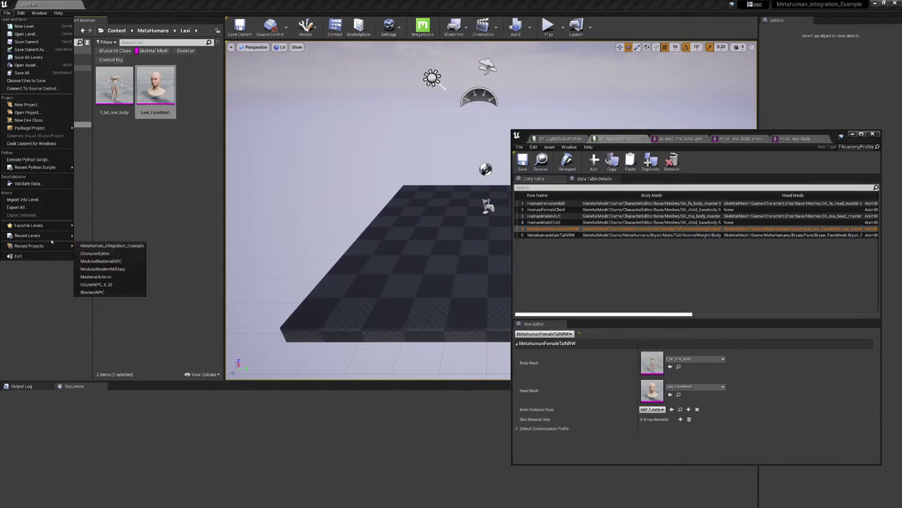
mouse_move(51, 239)
left_click(106, 235)
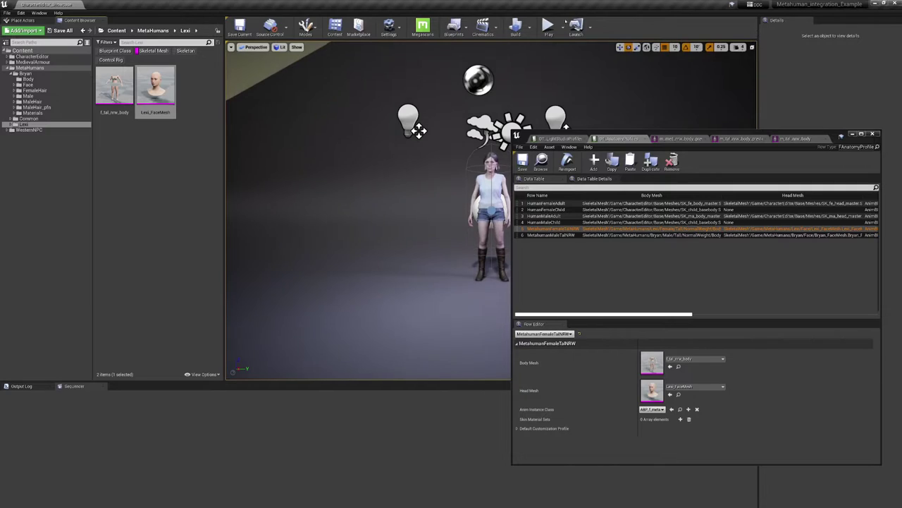
left_click(548, 26)
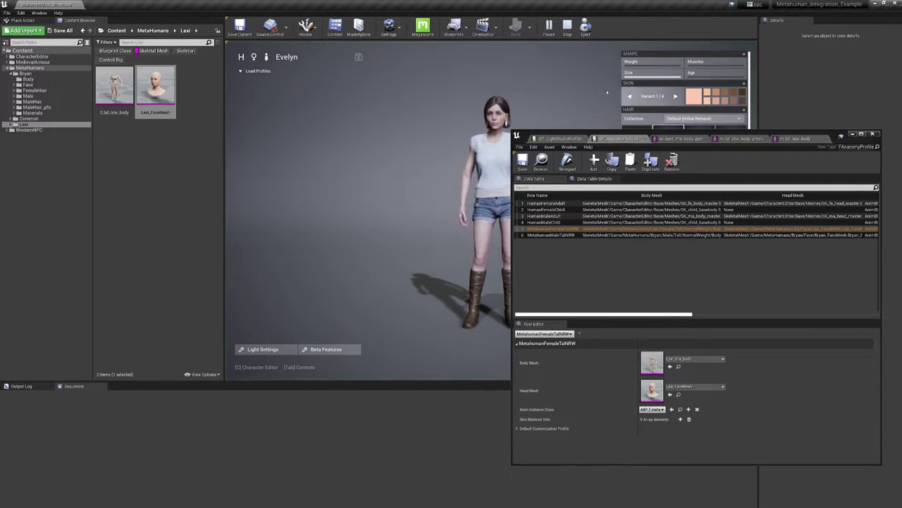
left_click_drag(835, 135, 776, 306)
left_click(496, 172)
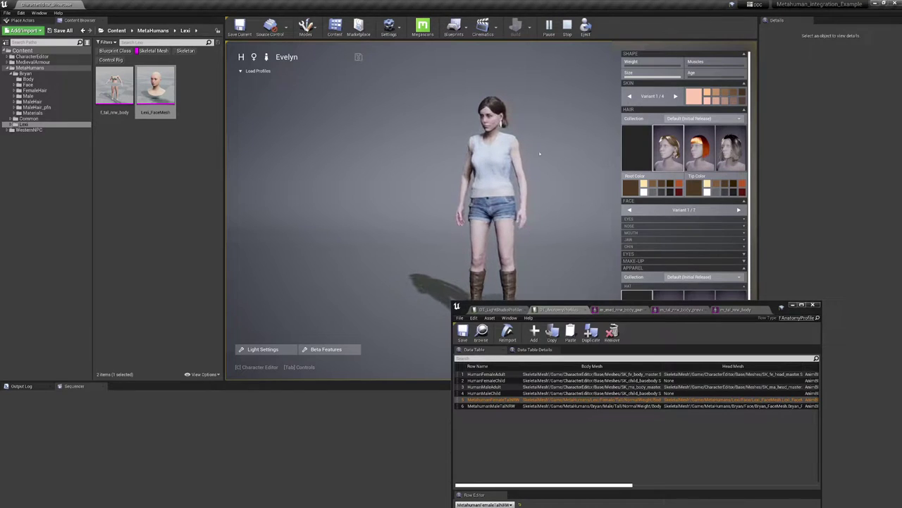
- Switch the character to the MetaHuman anatomy, examine the female and male bodies, and stop the play session
left_click(241, 57)
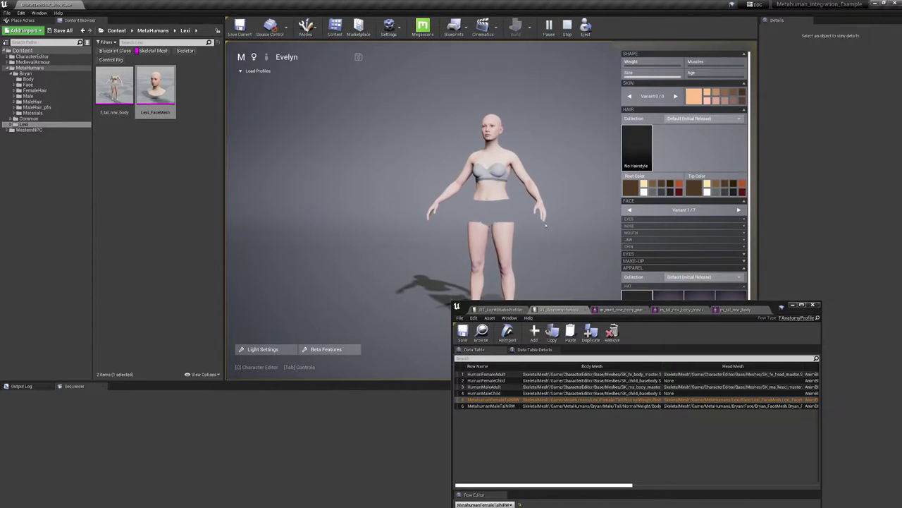
scroll(546, 225, "up", 3)
left_click_drag(546, 222, 401, 143)
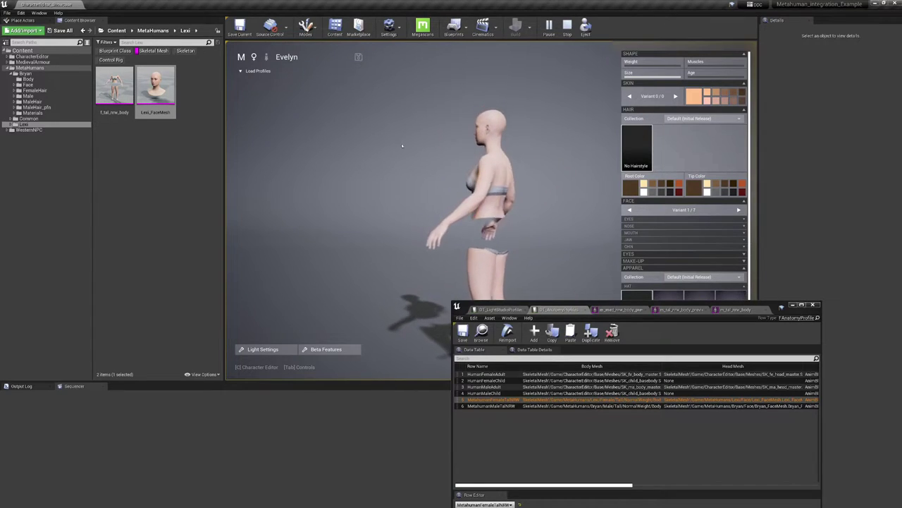
left_click(253, 57)
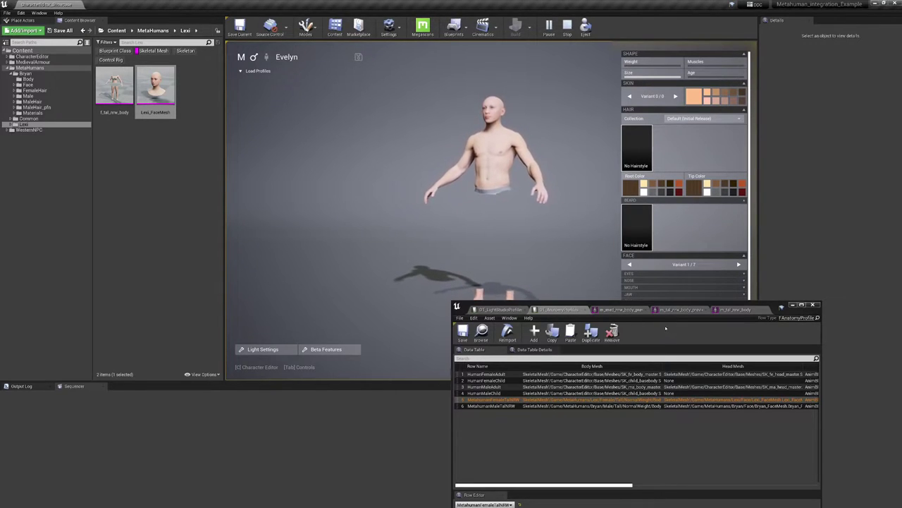
left_click_drag(712, 305, 731, 225)
left_click(568, 28)
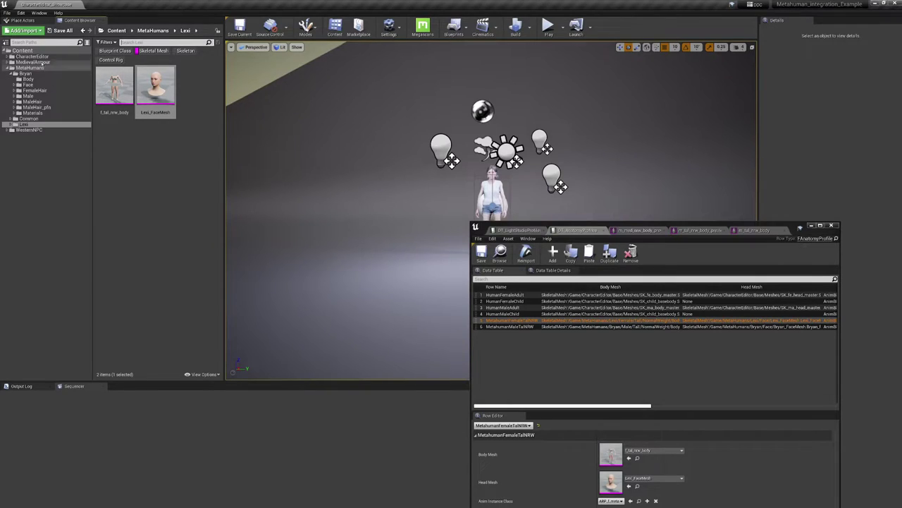
- Filter the CharacterEditor folder to skeletons only, widen the asset view and locate its metahuman_base_skel
double_click(35, 57)
left_click(154, 52)
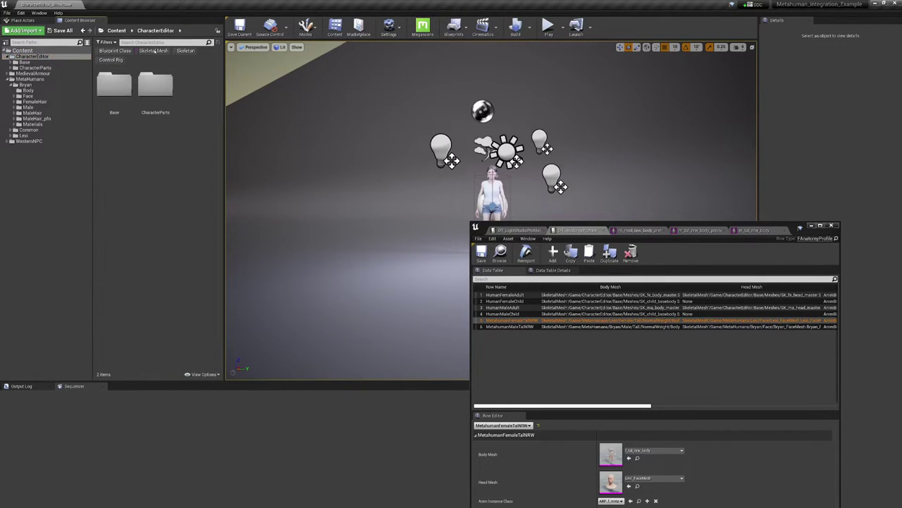
left_click(185, 51)
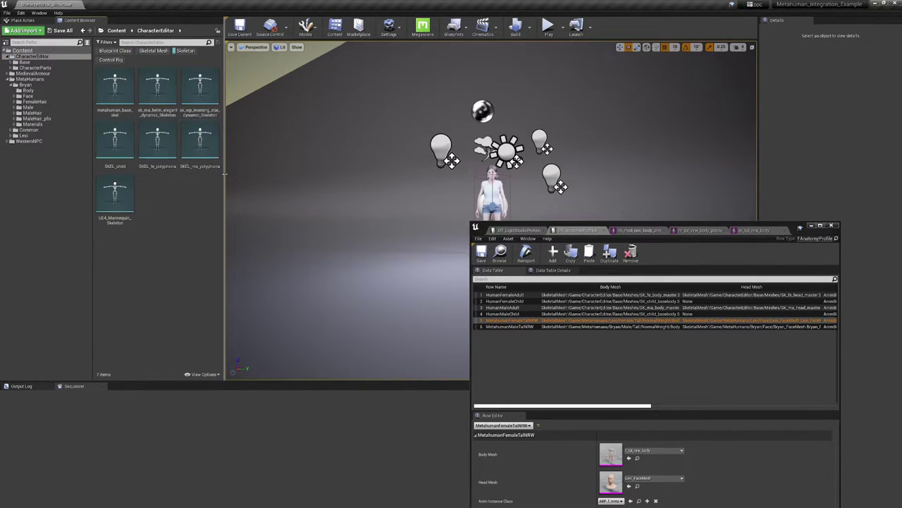
left_click_drag(224, 176, 332, 175)
left_click(156, 78)
mouse_move(160, 91)
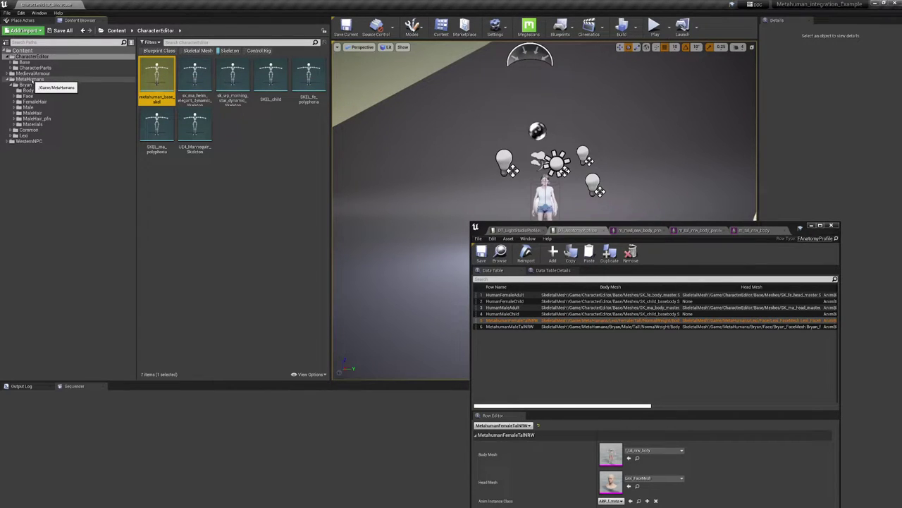
- Delete metahuman_base_skel from the MetaHumans folder, replacing its references with the metahuman_base_skel in CharacterEditor/Base/Animations/Metahuman, and save the affected assets
left_click(29, 79)
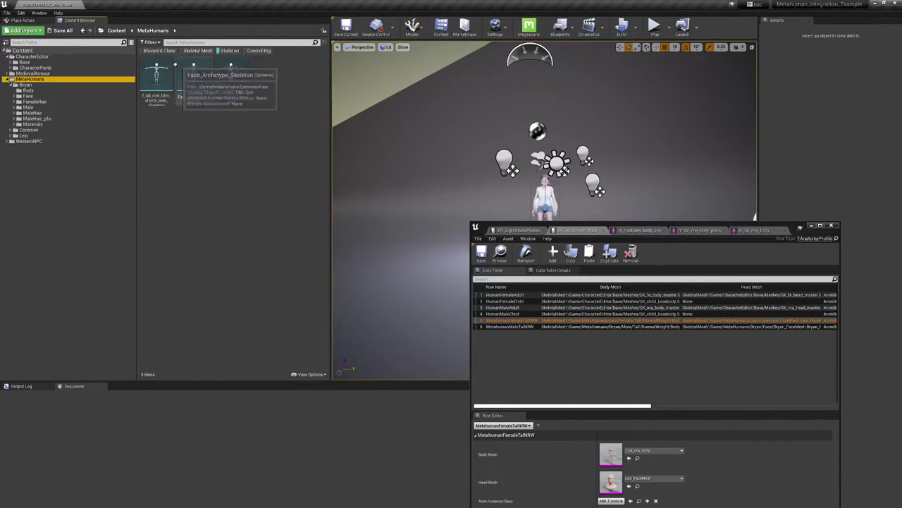
left_click(229, 99)
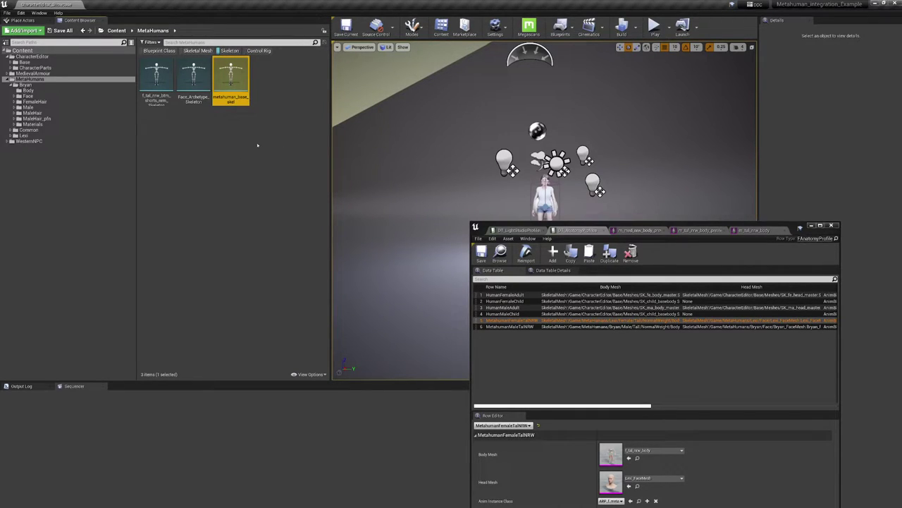
key("Delete")
left_click(408, 358)
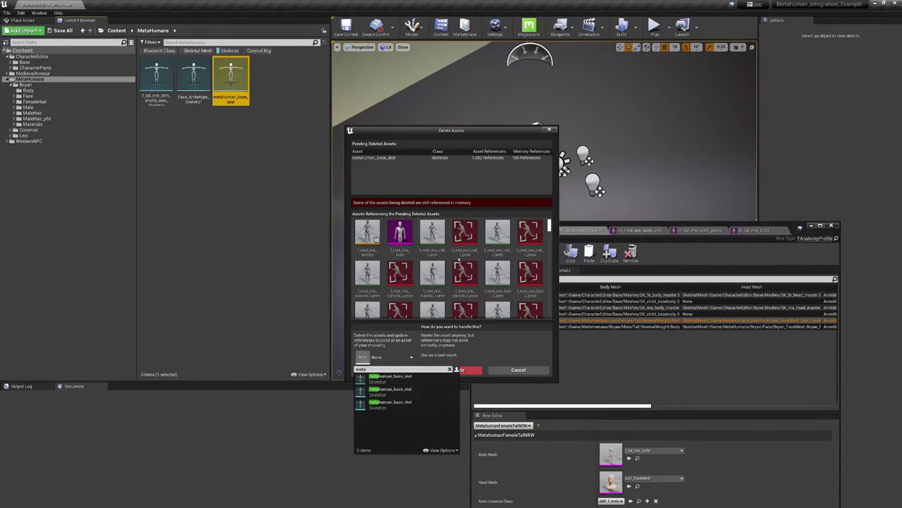
mouse_move(414, 382)
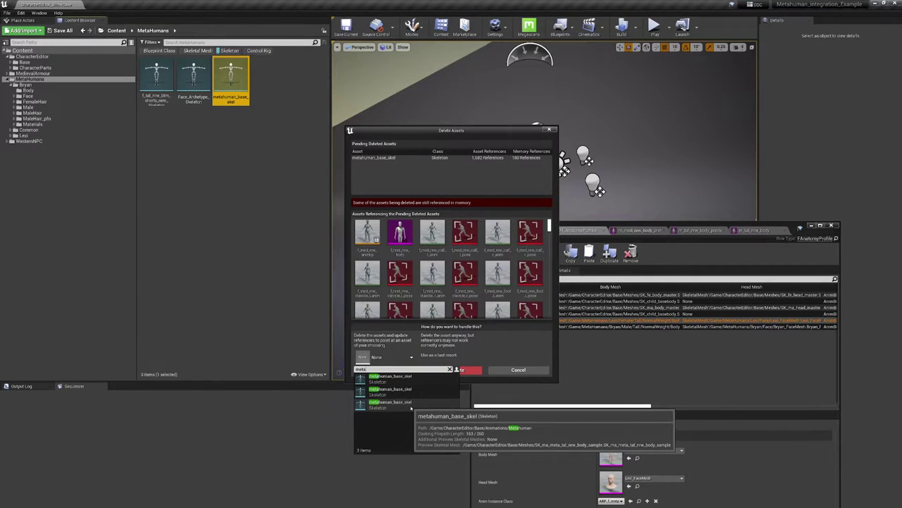
left_click(411, 406)
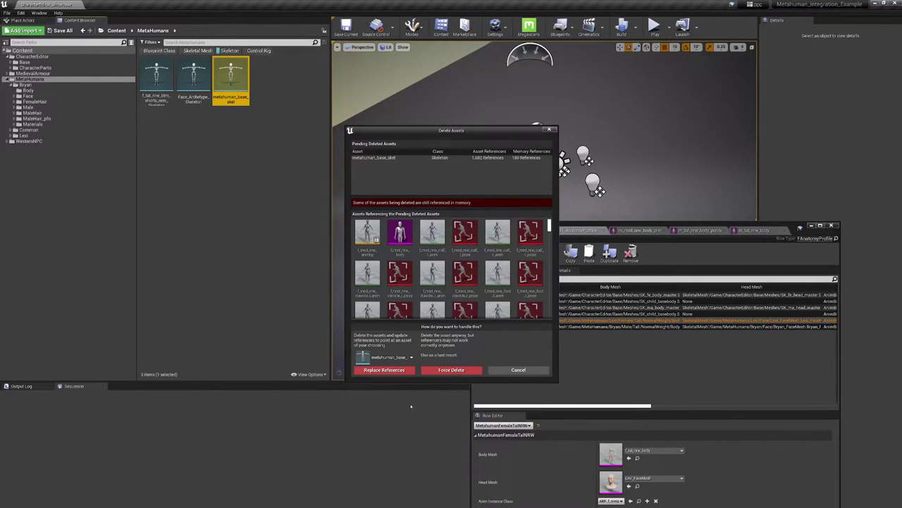
left_click(385, 370)
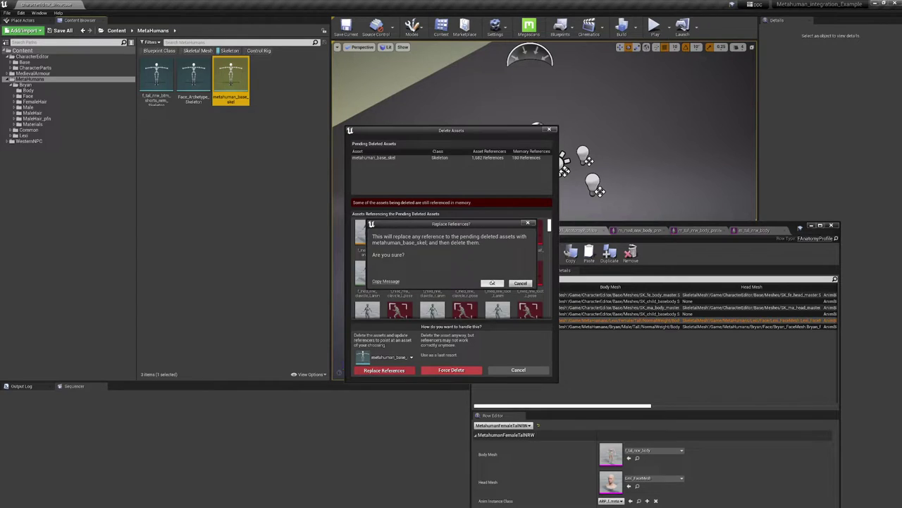
left_click(493, 283)
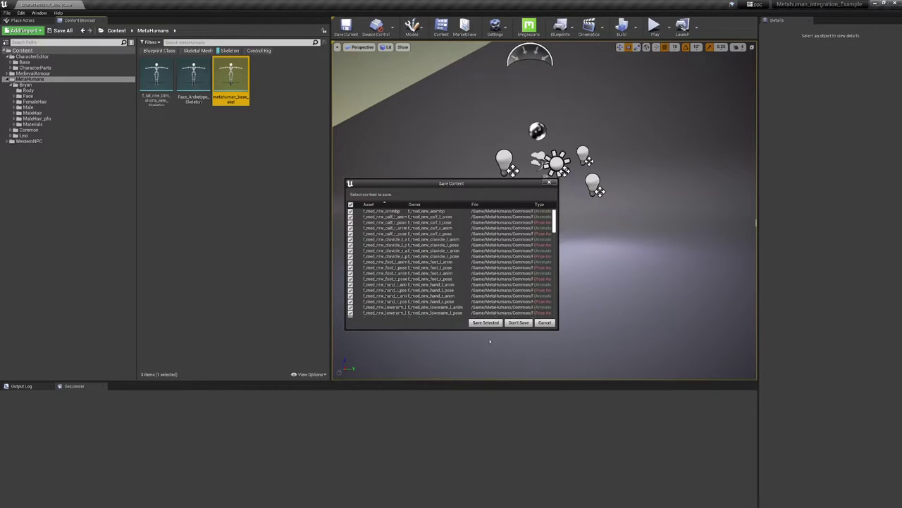
left_click(492, 322)
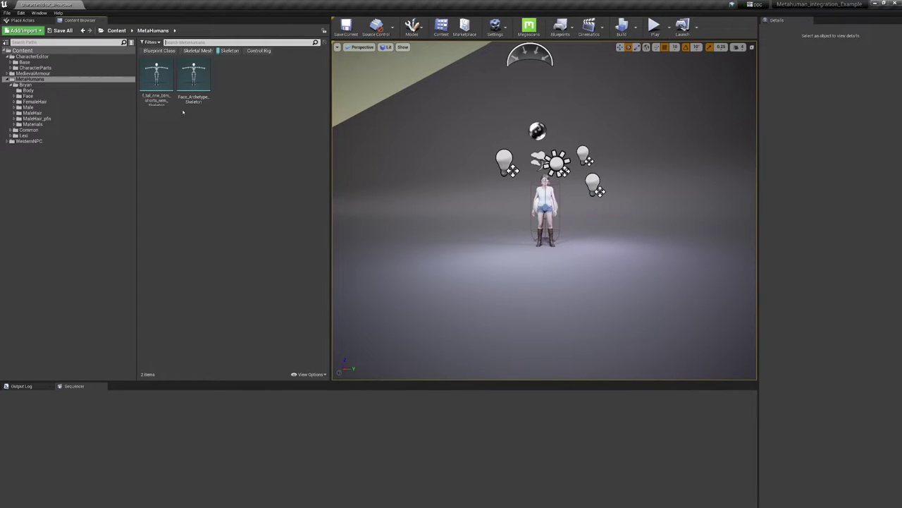
- Filter MetaHumans to skeletal meshes, open Lexi's f_tal_nrw_body and check which skeleton it uses and where that asset is stored
left_click(228, 51)
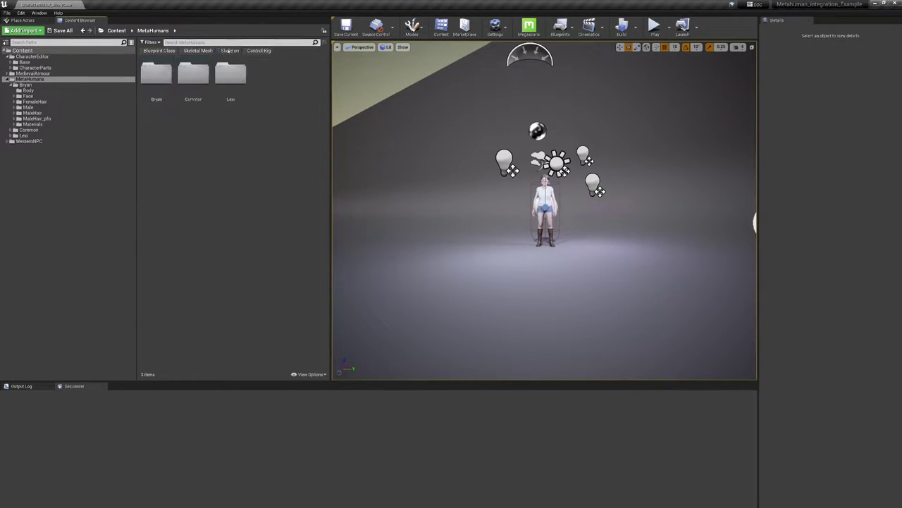
left_click(190, 52)
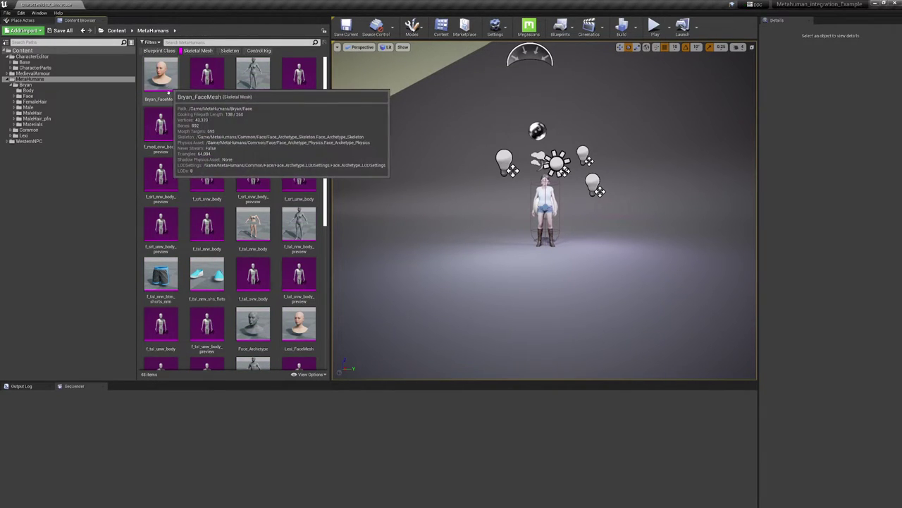
left_click(259, 223)
double_click(259, 222)
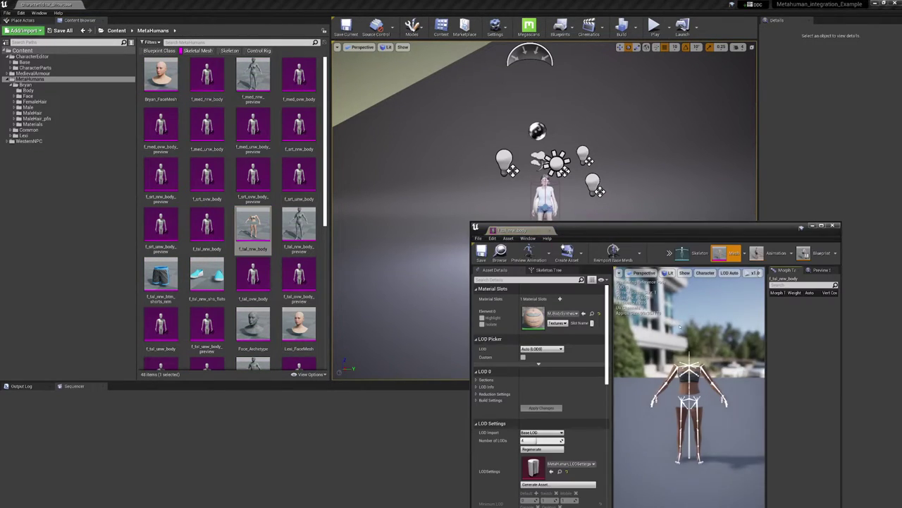
left_click(682, 252)
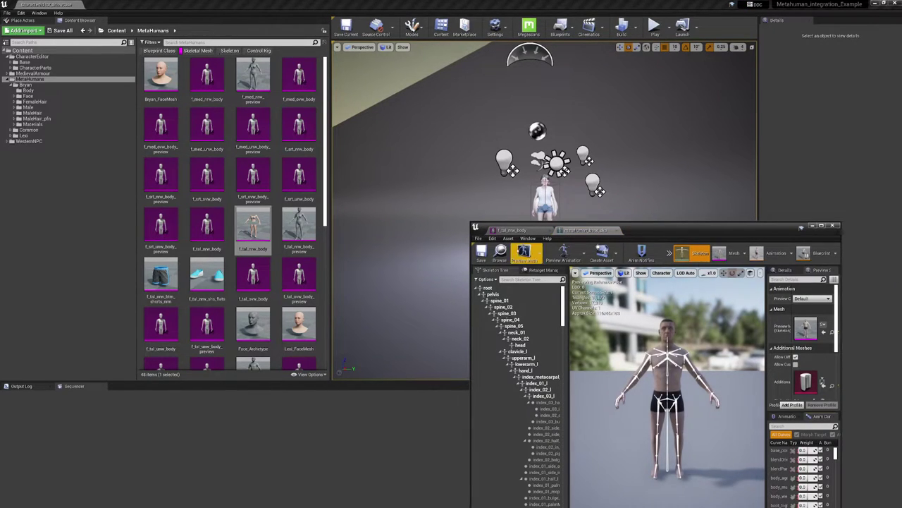
left_click(499, 251)
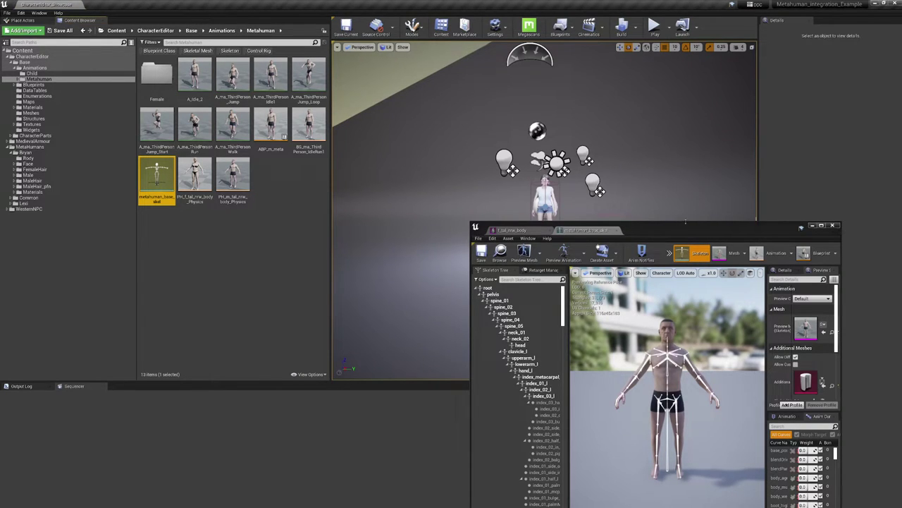
- Play the showcase level, switch the character to the MetaHuman anatomy and examine the female body and its pose
left_click(654, 25)
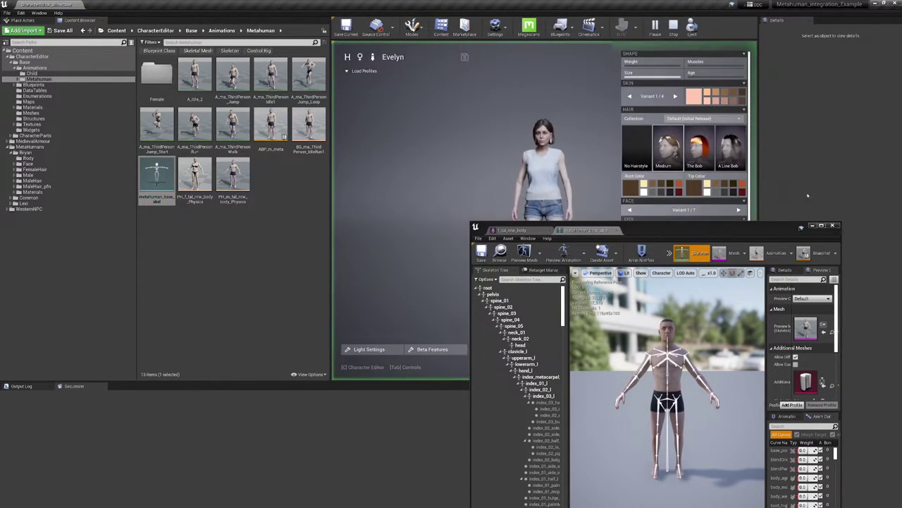
left_click(347, 57)
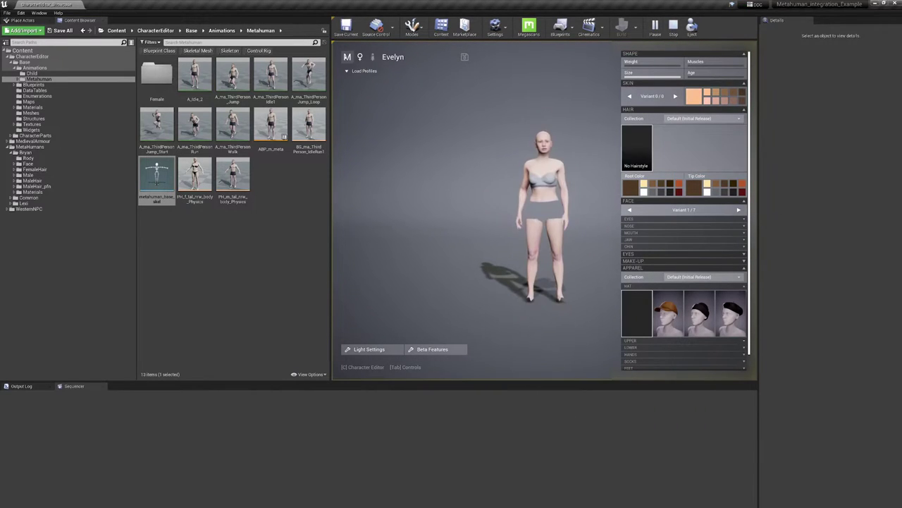
left_click_drag(509, 207, 485, 250)
scroll(470, 232, "up", 2)
scroll(556, 247, "up", 2)
scroll(491, 250, "down", 3)
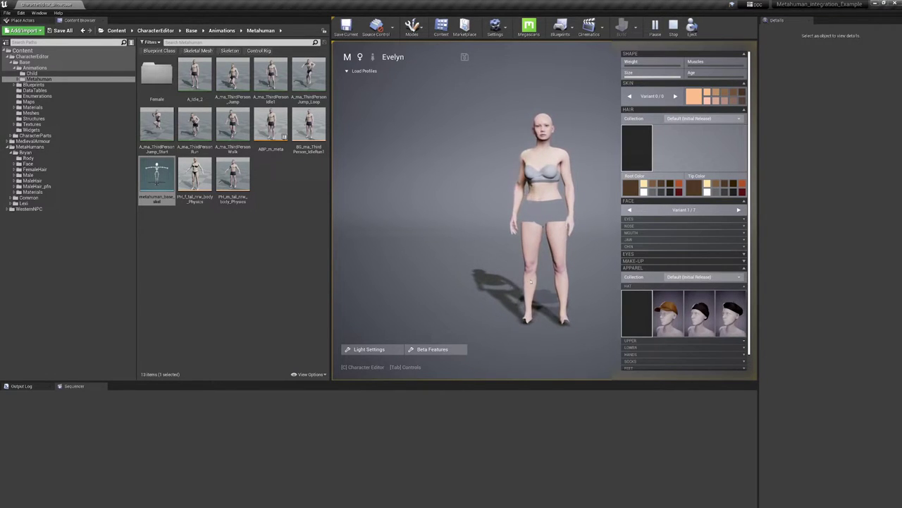
- Open DT_AnatomyProfiles from the DataTables folder and review its anatomy rows and mesh assignments beside the running level
left_click(35, 90)
double_click(156, 77)
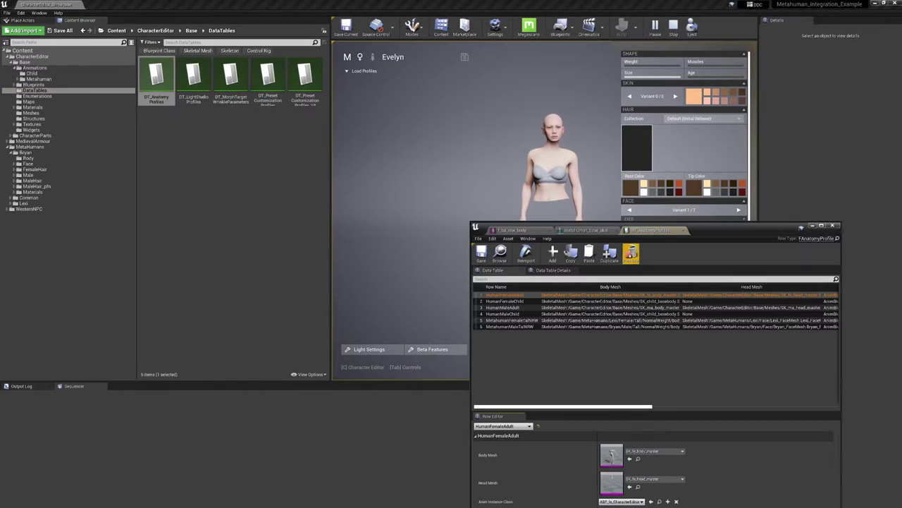
left_click_drag(746, 230, 753, 151)
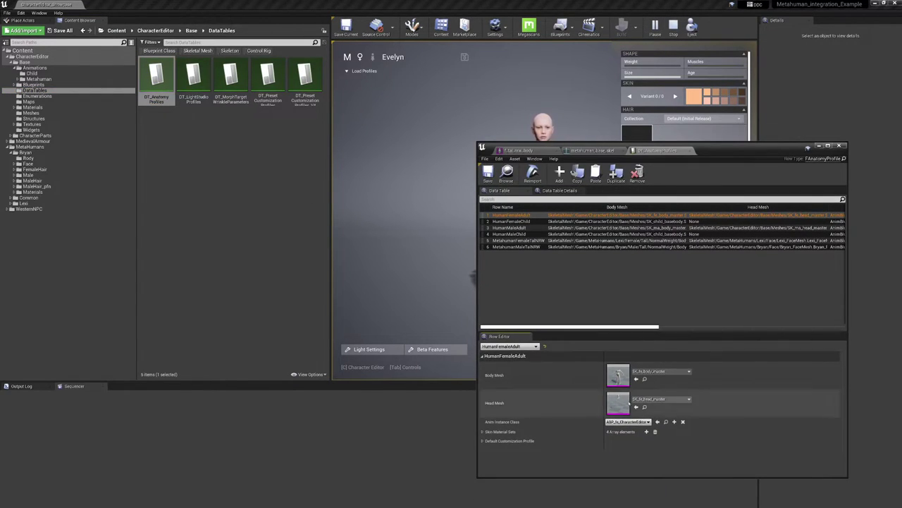
left_click(442, 124)
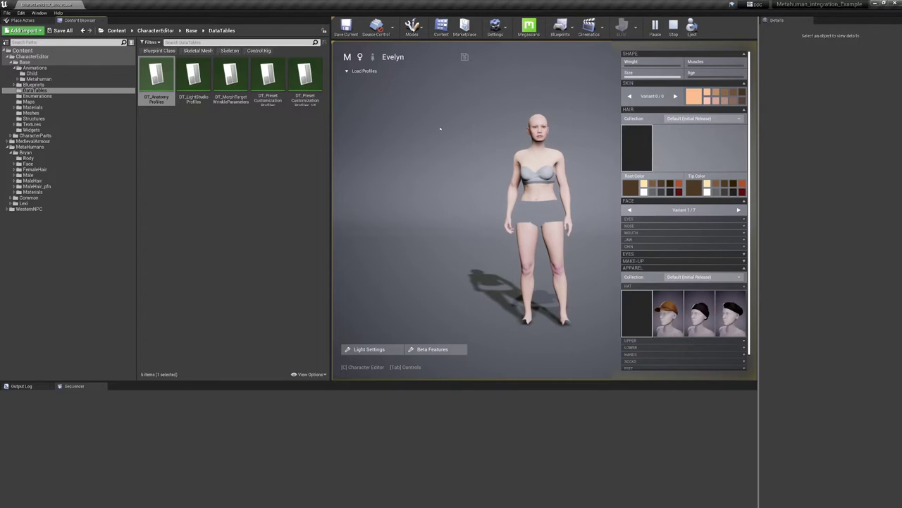
- Try the Military apparel collection on the MetaHuman character and switch the apparel collection to Any Collection
left_click(709, 277)
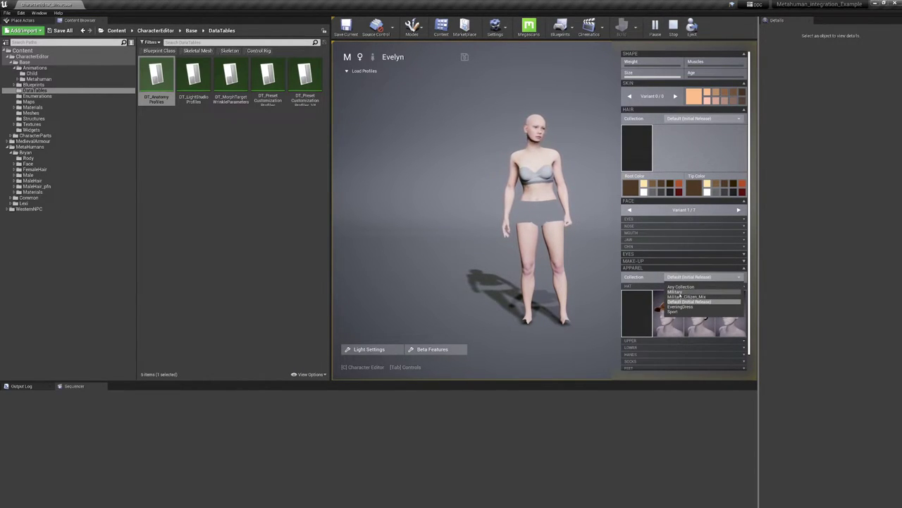
left_click(678, 292)
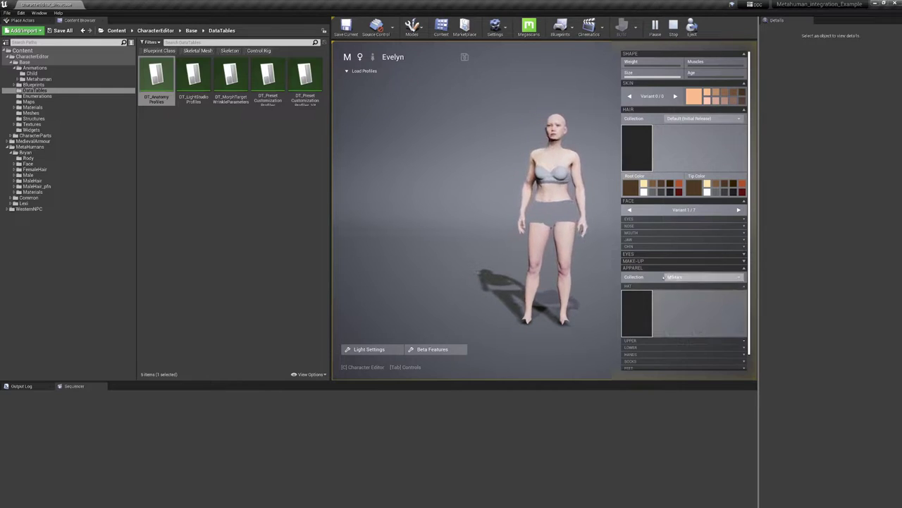
left_click(698, 277)
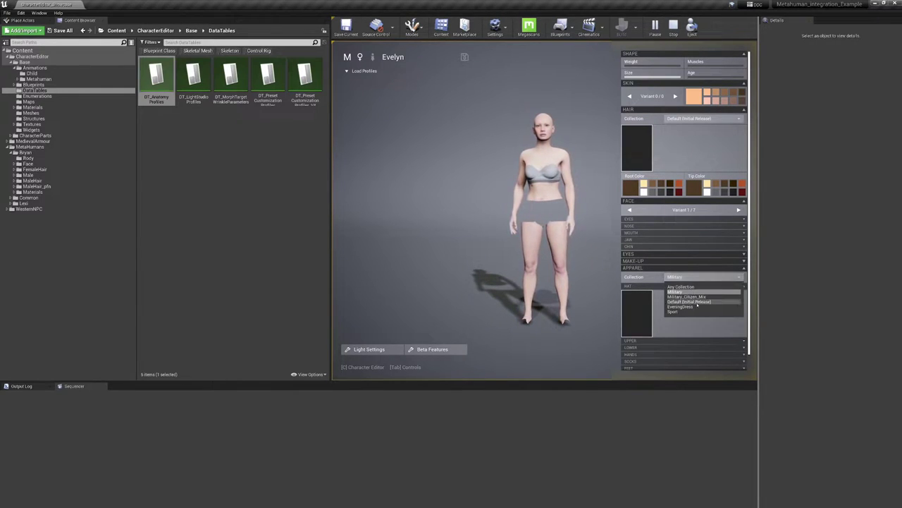
double_click(32, 56)
left_click(698, 277)
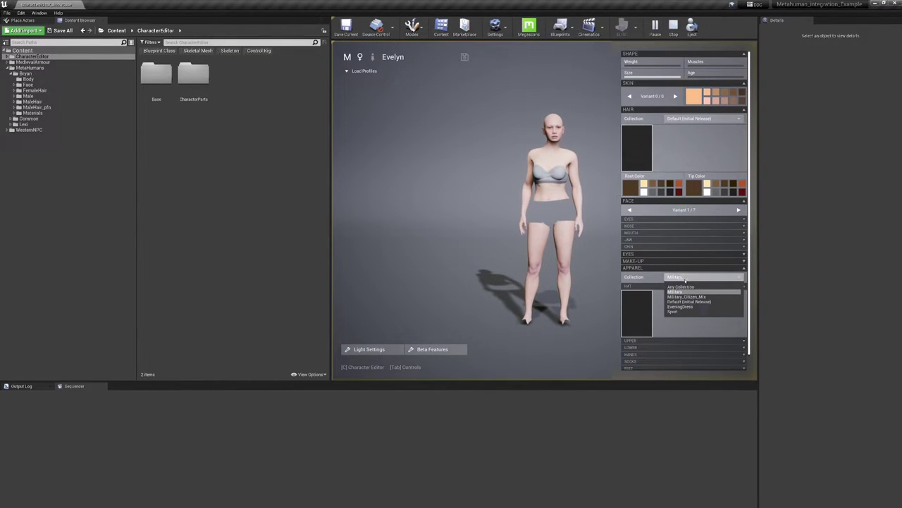
left_click(677, 285)
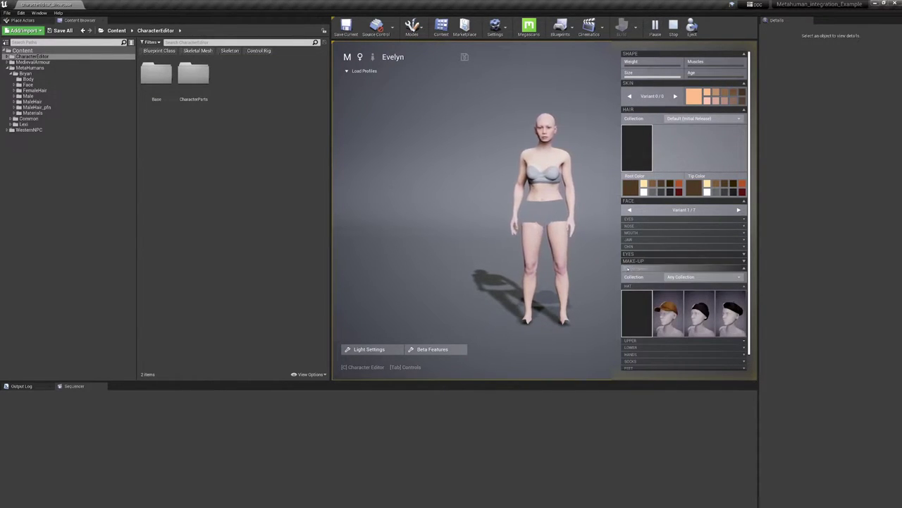
- Randomize the character's apparel repeatedly and inspect the resulting outfits on the MetaHuman body from different angles
left_click(627, 269)
left_click(626, 269)
left_click(627, 268)
left_click(626, 269)
left_click(627, 269)
left_click(626, 269)
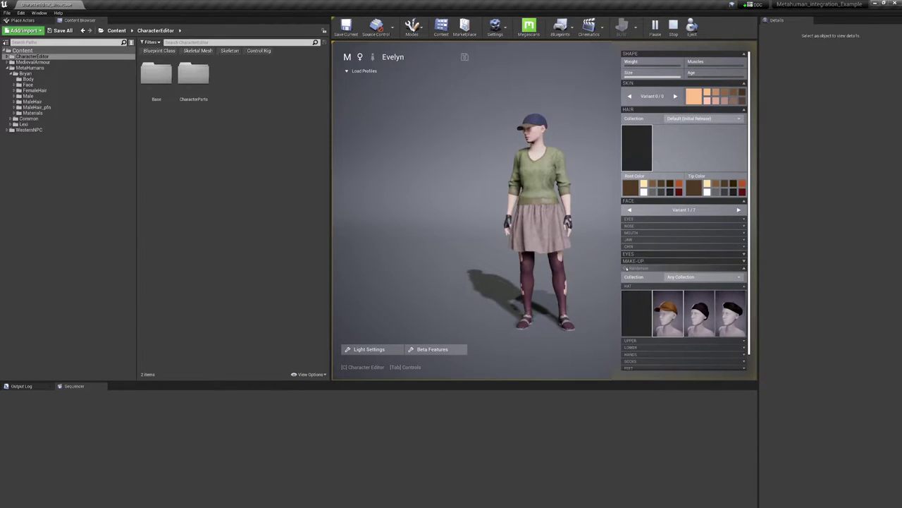
left_click_drag(467, 198, 395, 181)
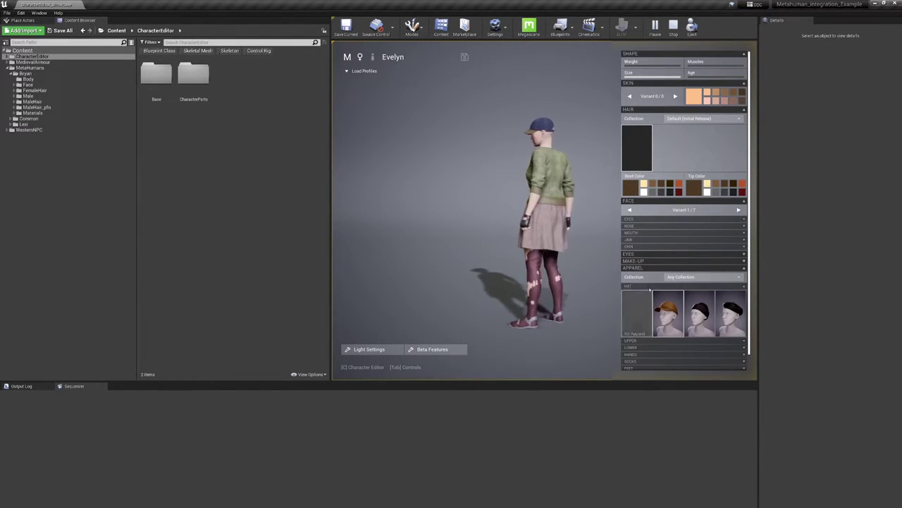
left_click(627, 268)
left_click(627, 269)
left_click(626, 269)
left_click(627, 268)
mouse_move(557, 263)
left_mouse_down()
mouse_move(483, 268)
mouse_move(597, 269)
mouse_move(551, 268)
left_mouse_up()
scroll(489, 261, "up", 2)
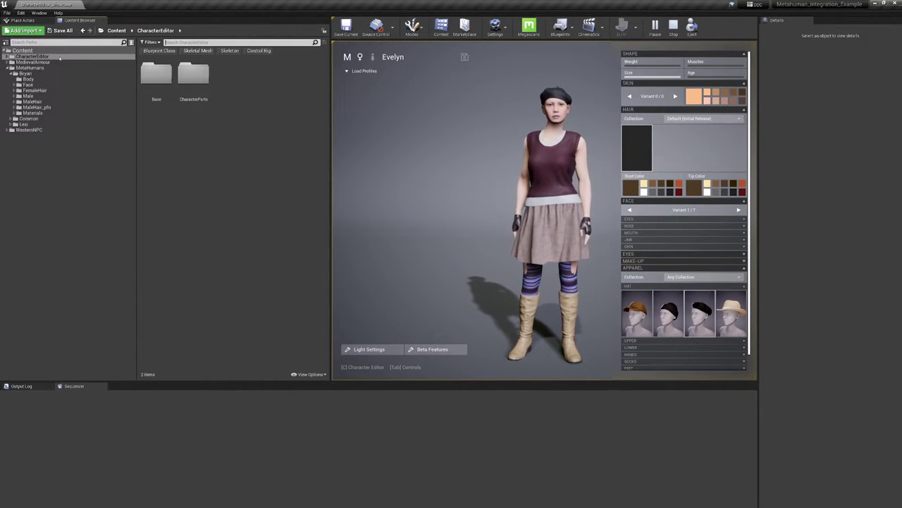
- Open the M_Base material from CharacterEditor/Base/Materials and look over its node graph
left_click(9, 56)
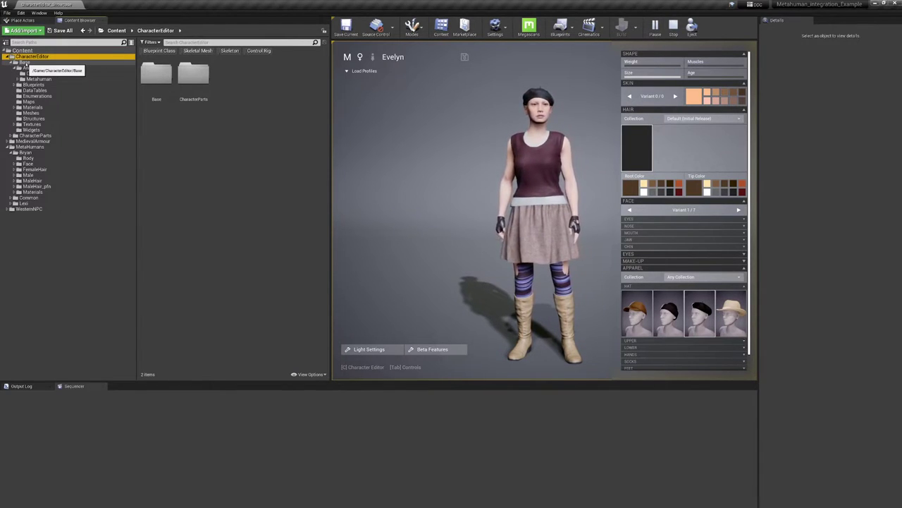
left_click(25, 63)
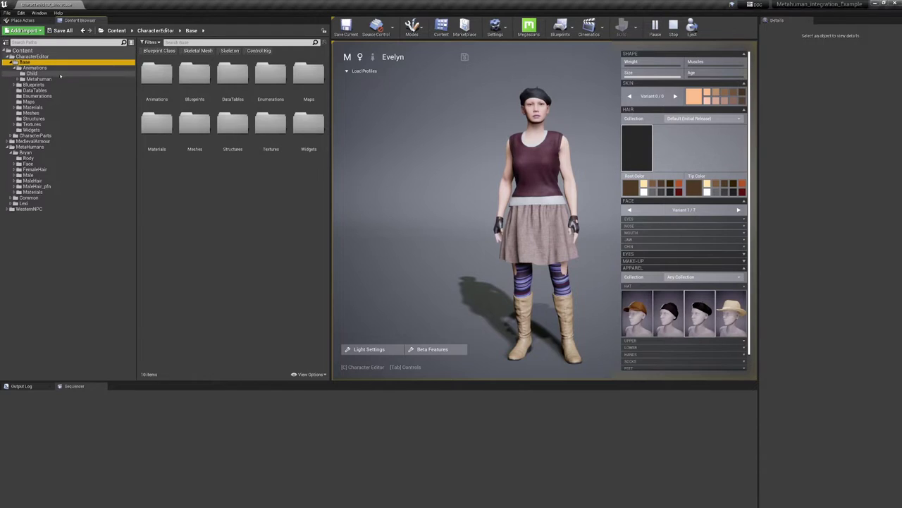
left_click(35, 107)
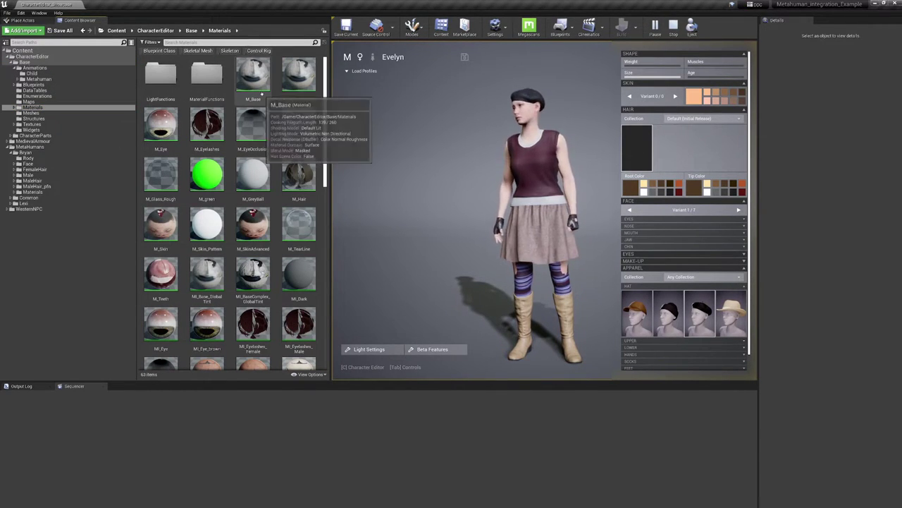
double_click(253, 76)
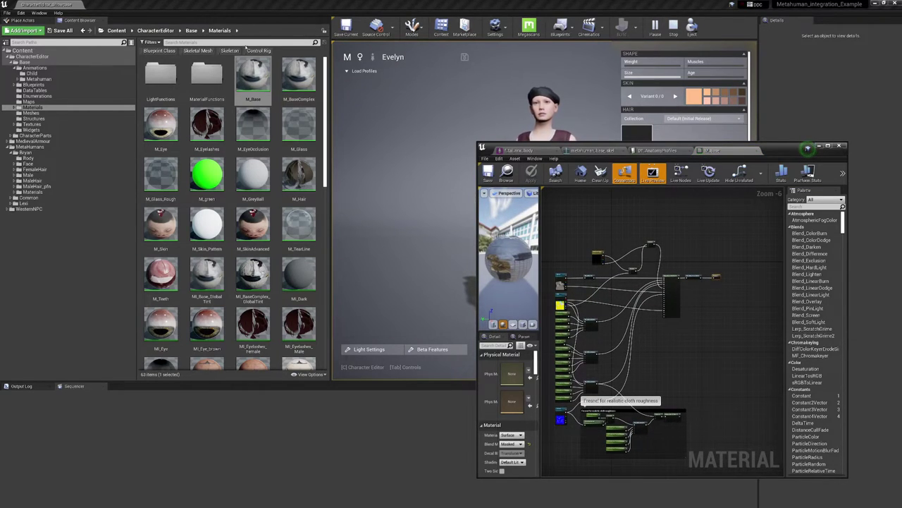
left_click(245, 42)
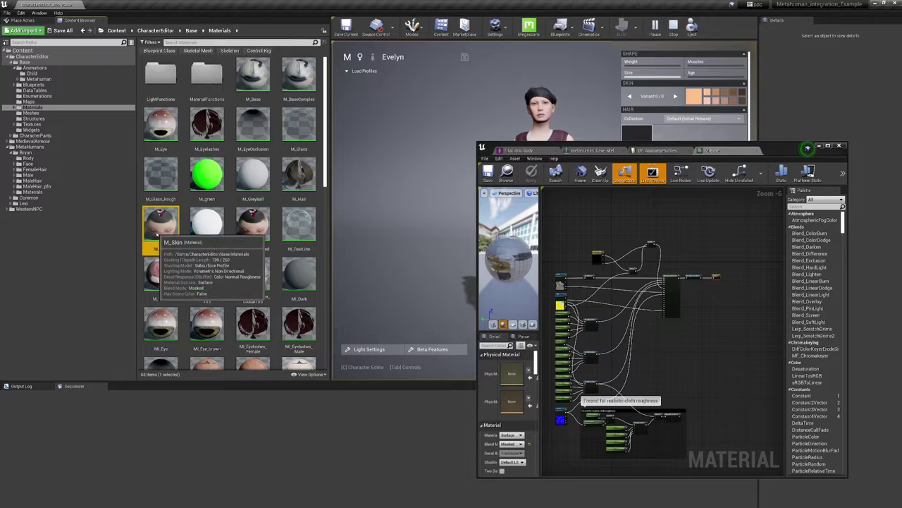
- Open the M_Skin material and examine its Masks section and the Opacity Mask input of MakeMaterialAttributes
double_click(161, 224)
right_click_drag(631, 346, 763, 325)
scroll(708, 363, "down", 1)
right_click_drag(678, 371, 739, 333)
scroll(702, 346, "up", 2)
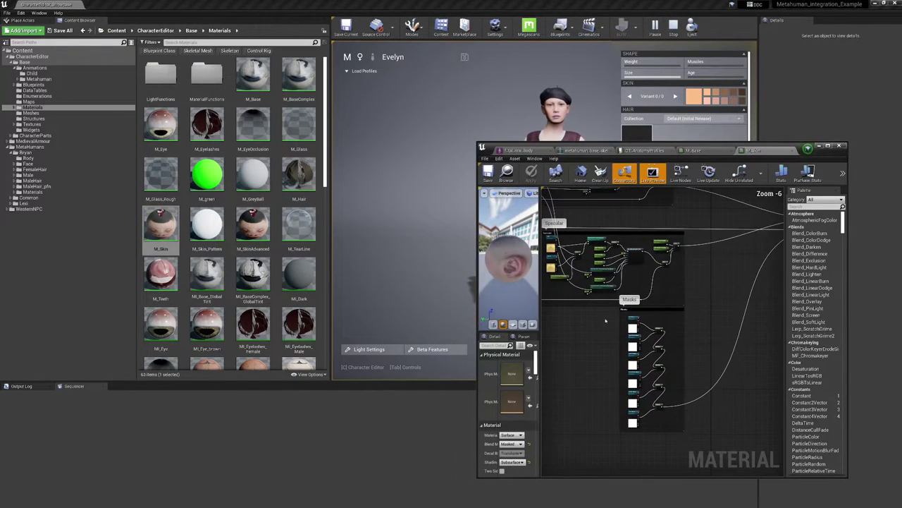
left_click_drag(600, 312, 699, 452)
right_click_drag(717, 307, 605, 385)
scroll(697, 305, "up", 4)
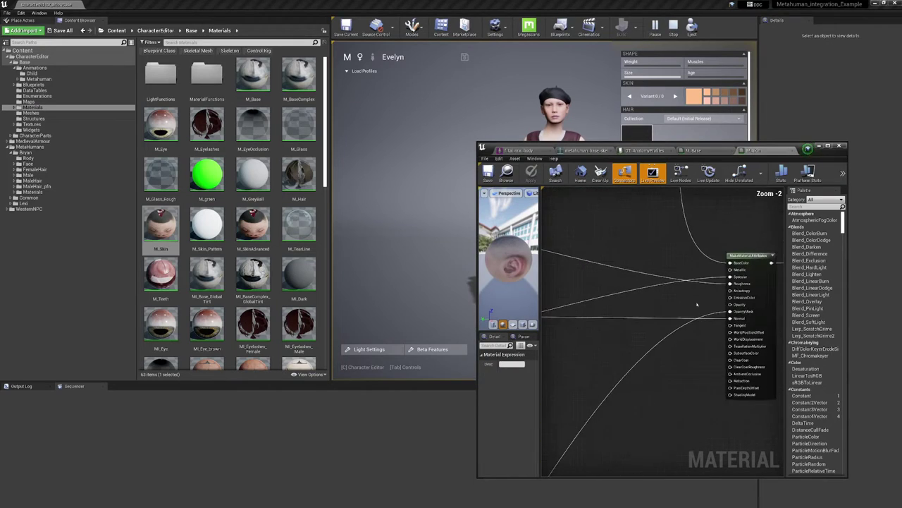
scroll(707, 300, "up", 1)
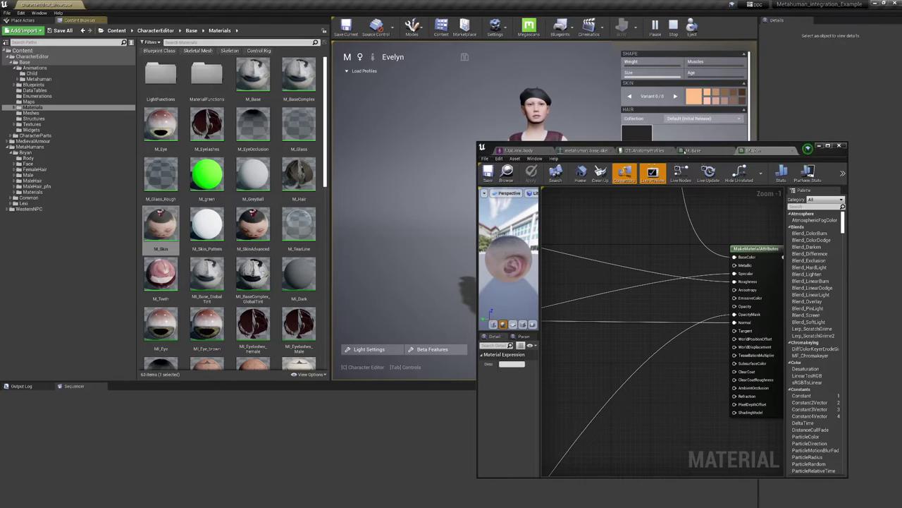
- Open the material instance assigned to f_tal_nrw_body's Element 0 slot, enlarge the editor and review its parameters
left_click(519, 151)
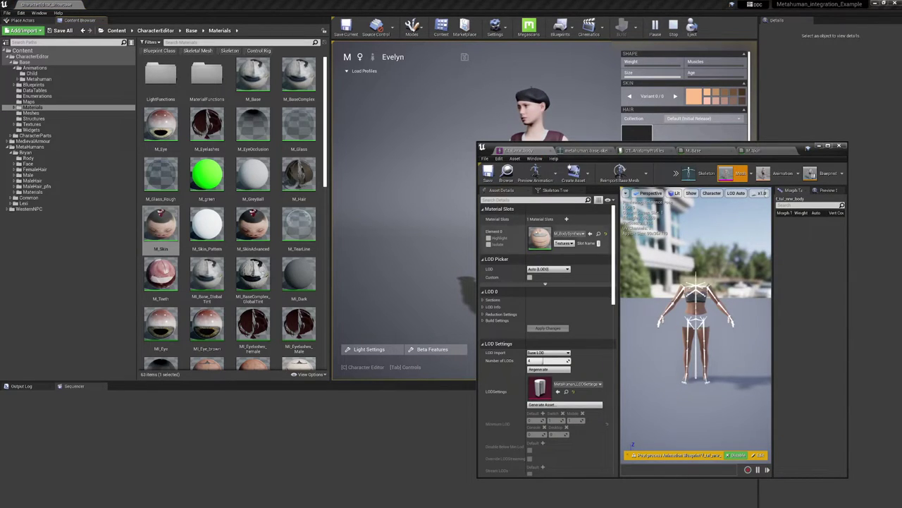
double_click(540, 243)
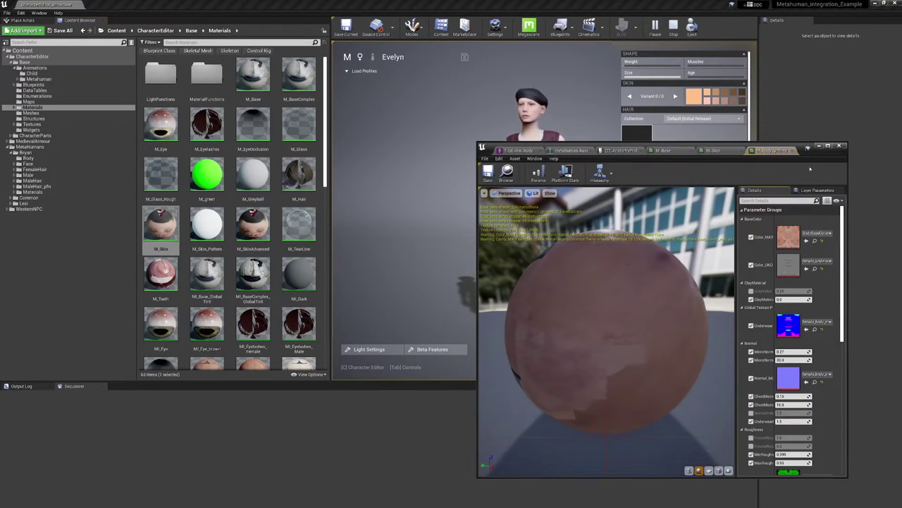
left_click(828, 145)
scroll(818, 370, "down", 5)
scroll(804, 405, "up", 1)
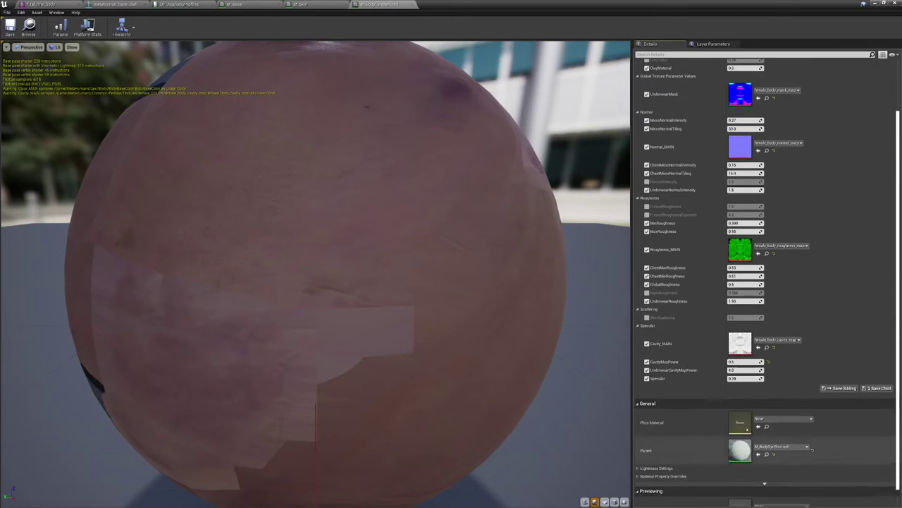
- Trace the body material's parents up to M_BodySkin and check its result node inputs and blend mode options
double_click(741, 448)
scroll(776, 423, "down", 3)
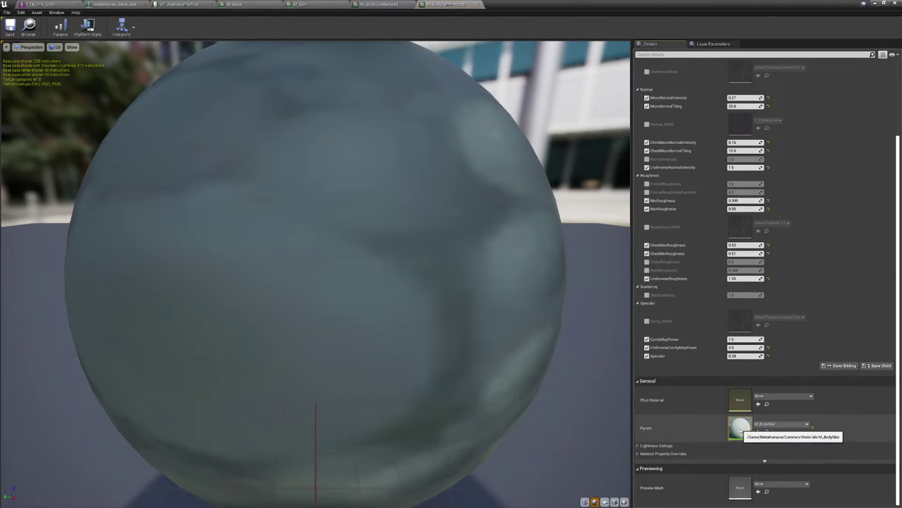
double_click(744, 427)
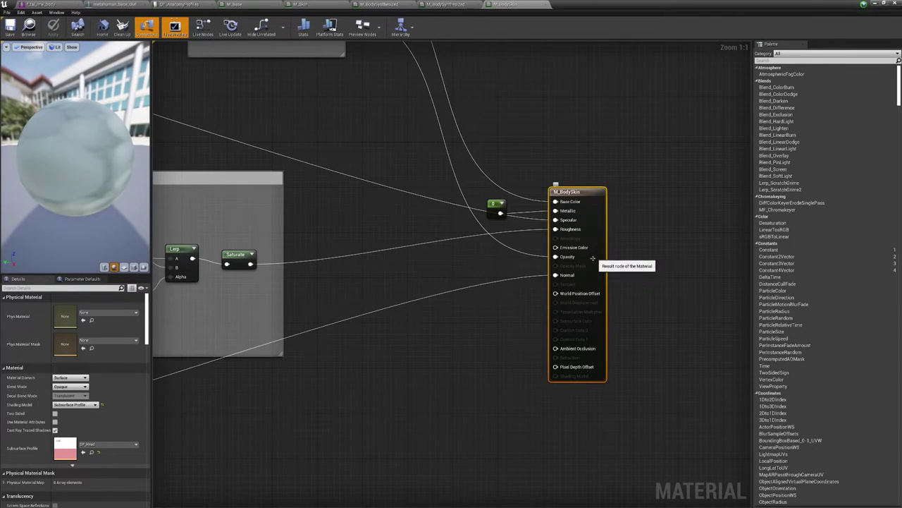
left_click(82, 387)
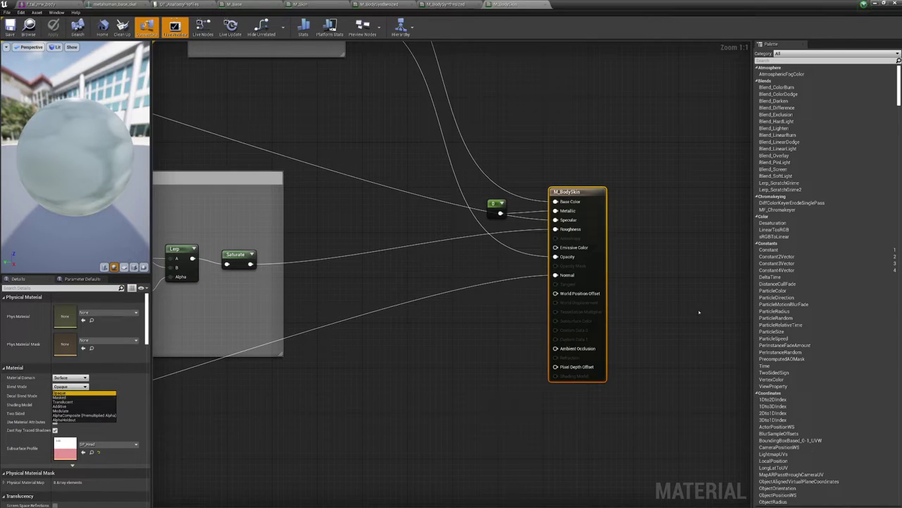
left_click(674, 271)
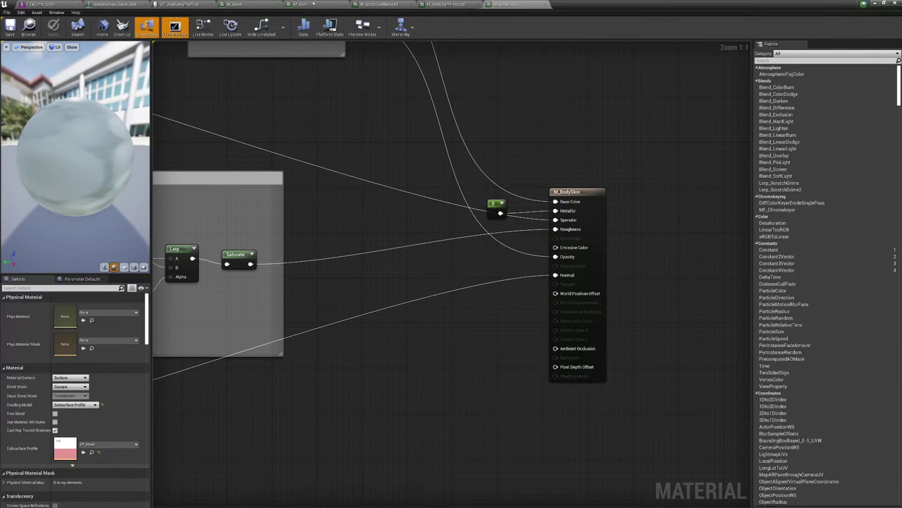
- Return to f_tal_nrw_body and open CDA_fe_chest_shirt_longsleeve from CharacterParts/DataAssets_Metahuman/UpperBody
left_click(54, 5)
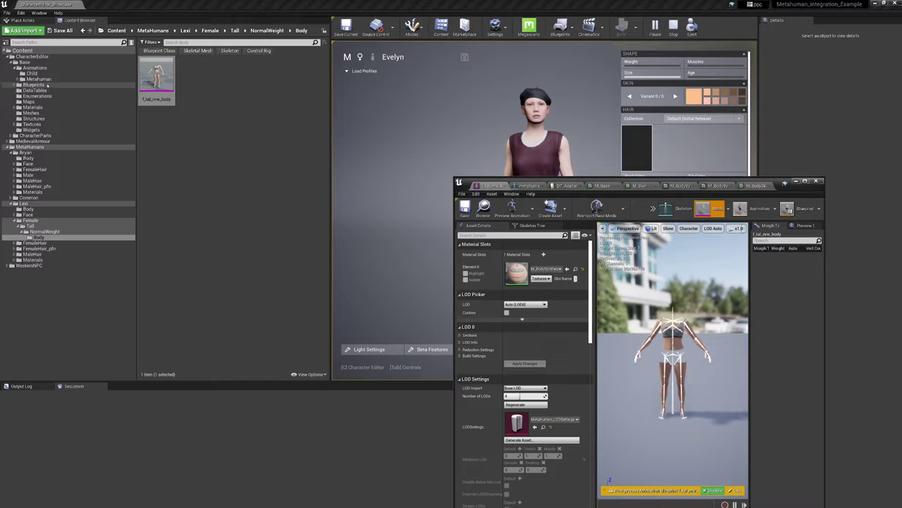
left_click(12, 135)
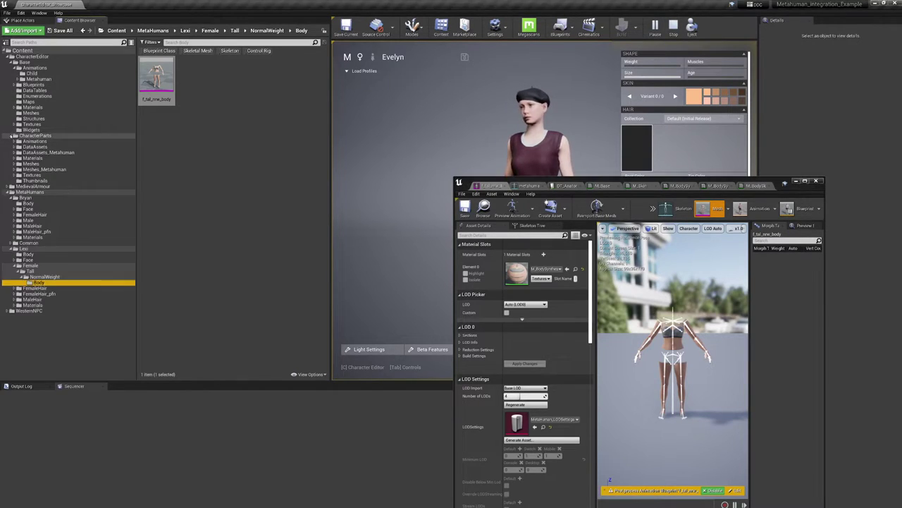
double_click(43, 152)
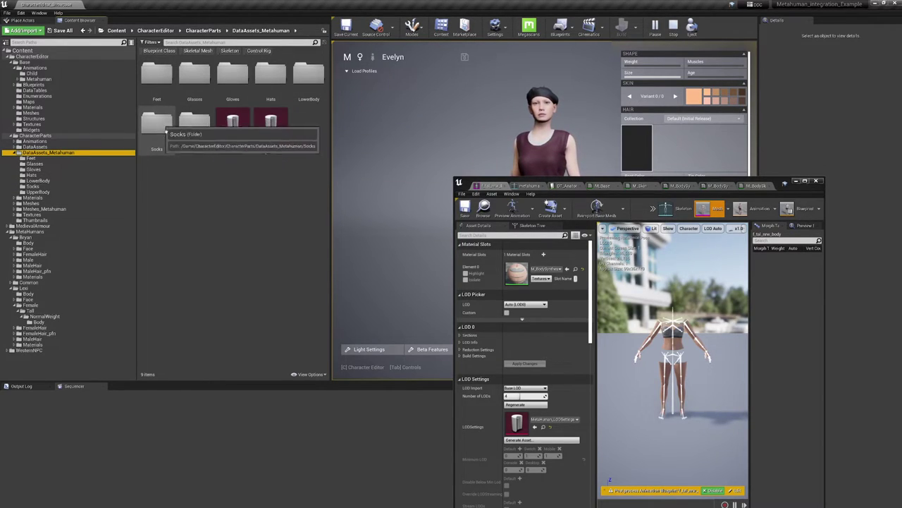
double_click(194, 127)
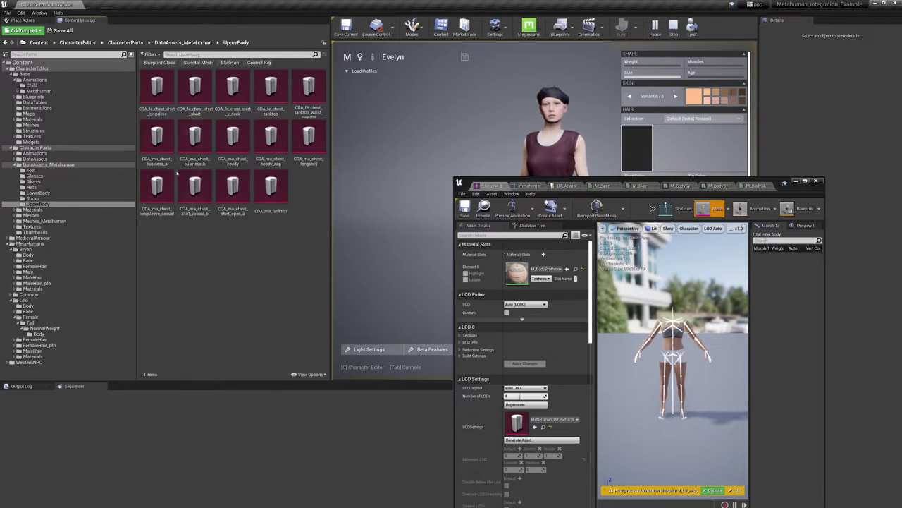
double_click(156, 88)
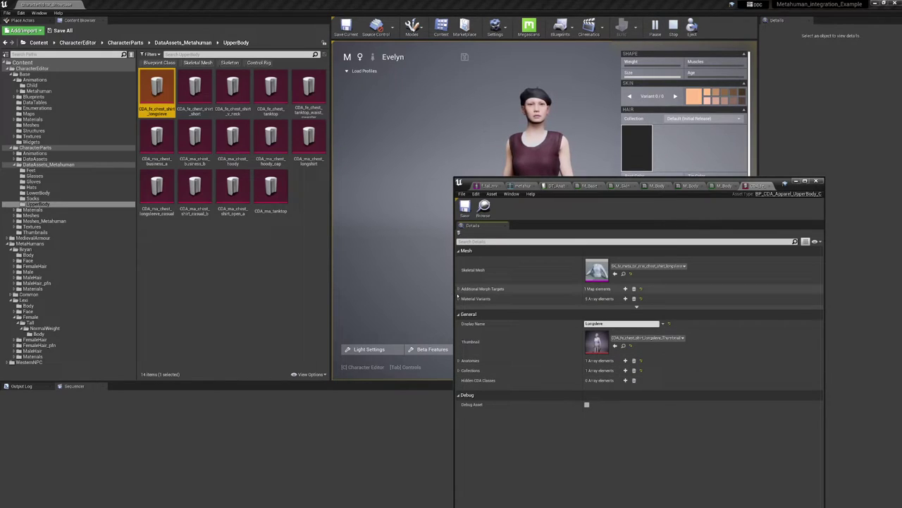
- Expand the long-sleeve shirt asset's anatomies, additional morph targets, material variants and collections to review their entries
left_click(459, 360)
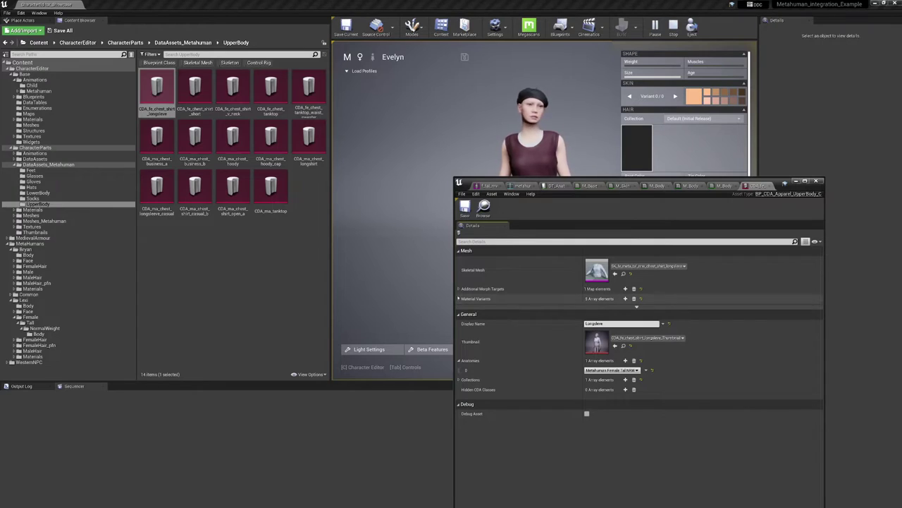
left_click(458, 288)
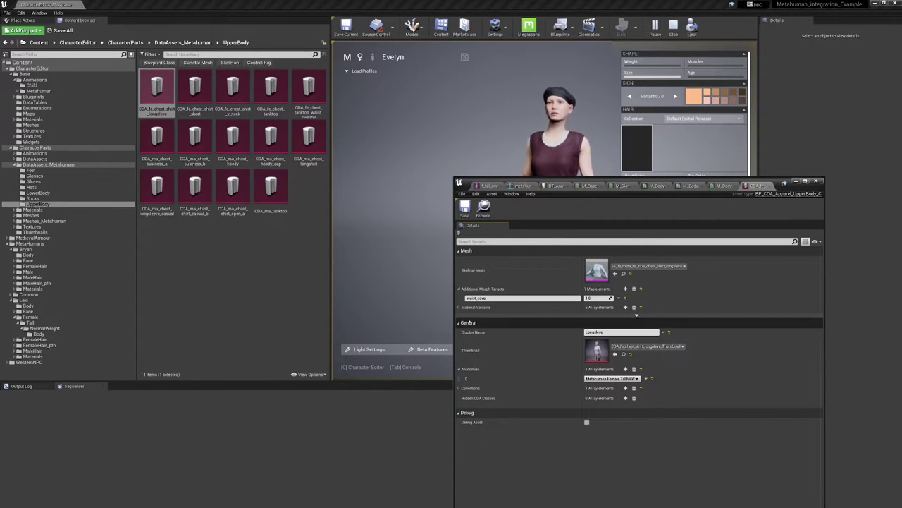
left_click(460, 307)
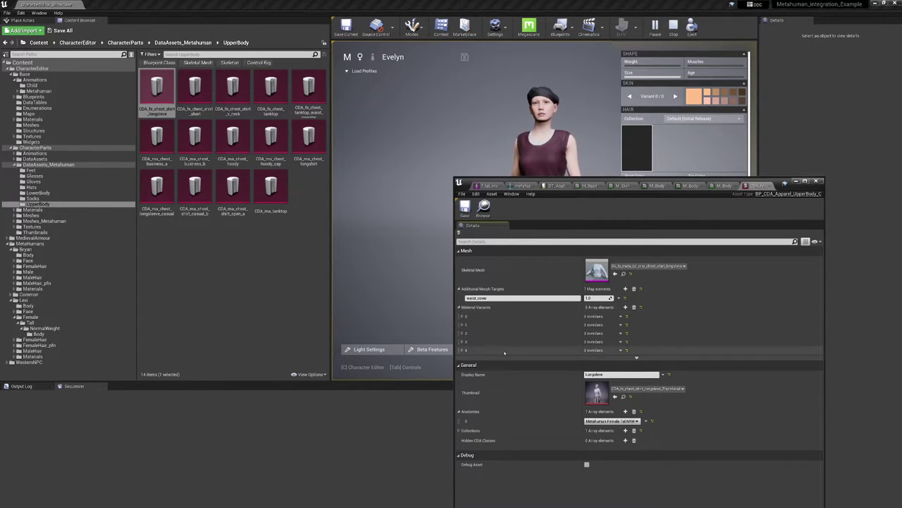
left_click(459, 430)
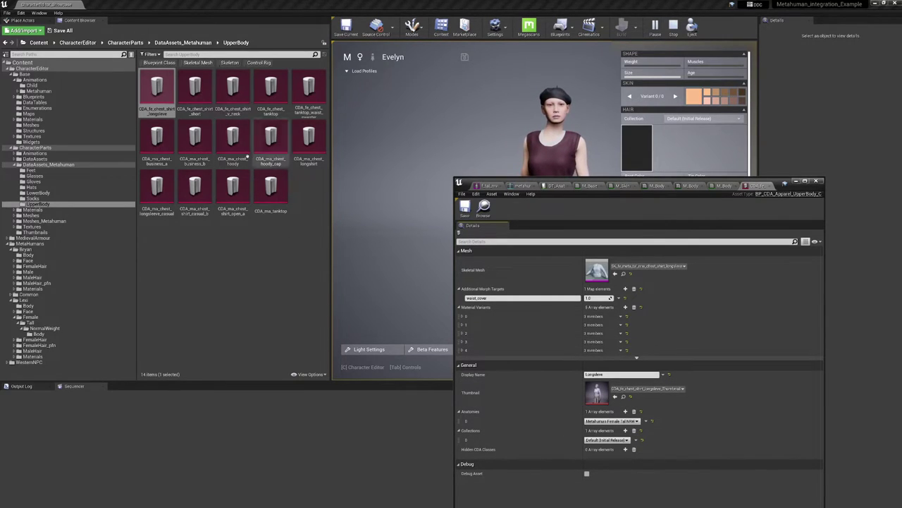
- Open CDA_ma_chest_business_b, reveal its advanced mesh settings and locate the assigned Basebody Mask texture among the project assets
double_click(195, 137)
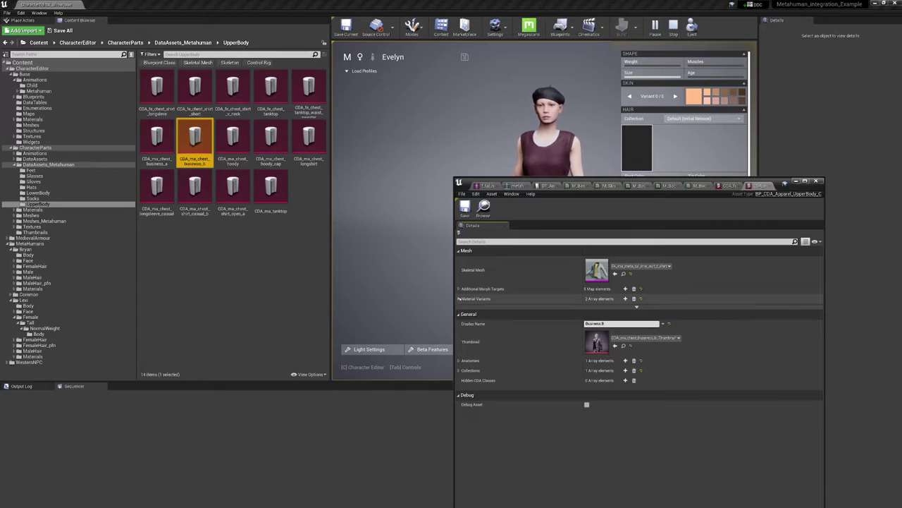
left_click(636, 306)
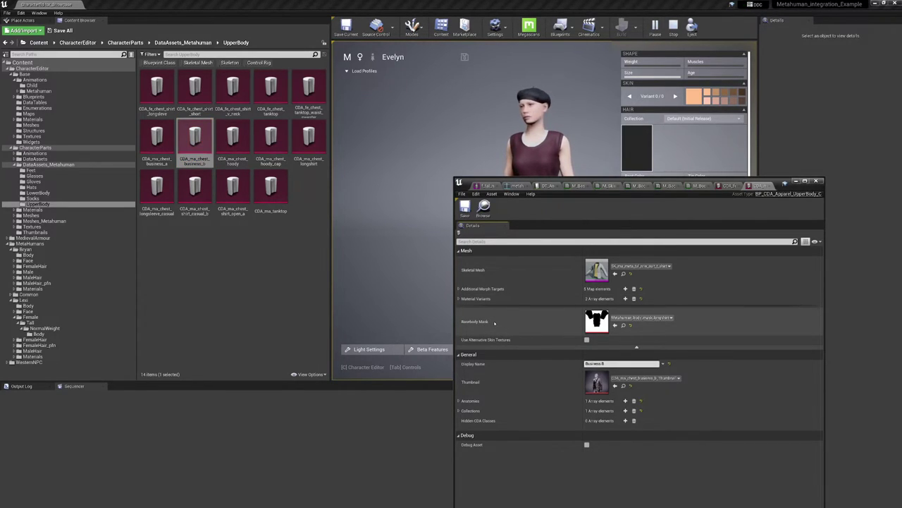
left_click(624, 325)
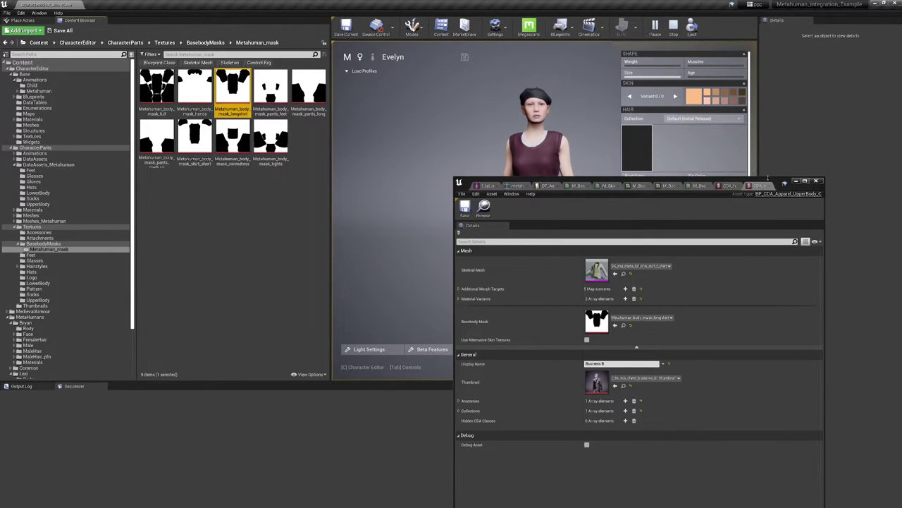
left_click_drag(779, 182, 754, 331)
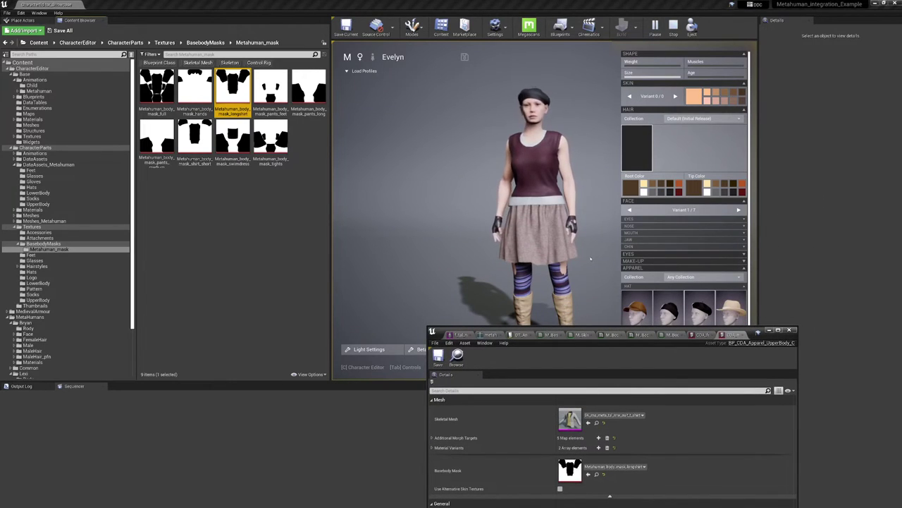
- Rotate the previewed character, randomize its apparel several times and check the available apparel collections
left_click_drag(591, 258, 522, 231)
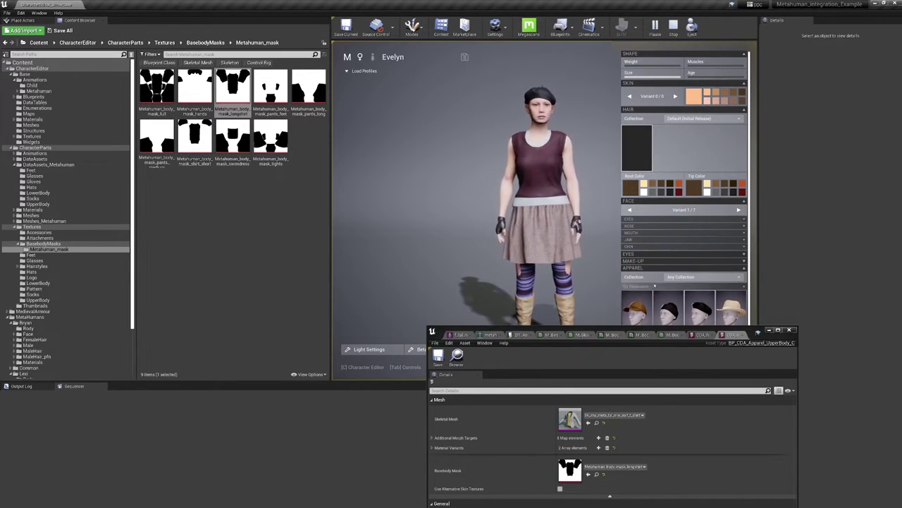
left_click(626, 270)
left_click(626, 269)
left_click(626, 270)
left_click(681, 277)
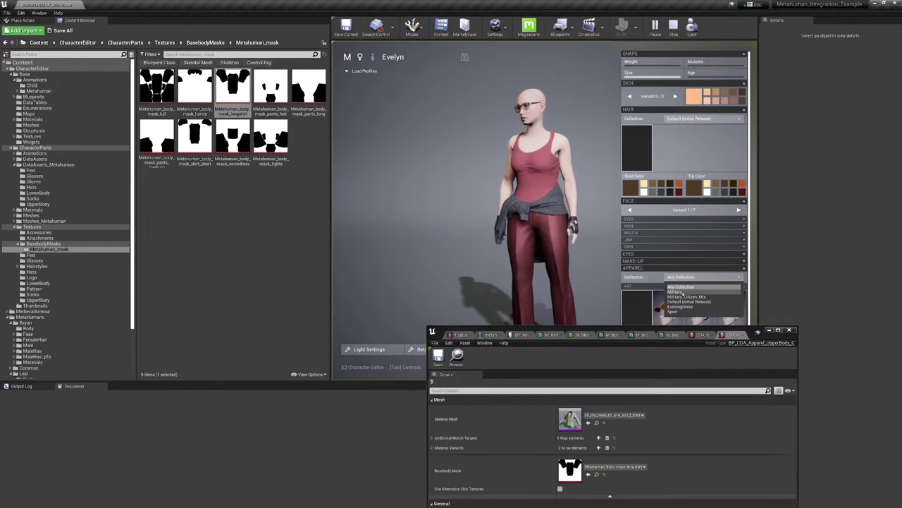
left_click(626, 269)
left_click(626, 269)
left_click(626, 269)
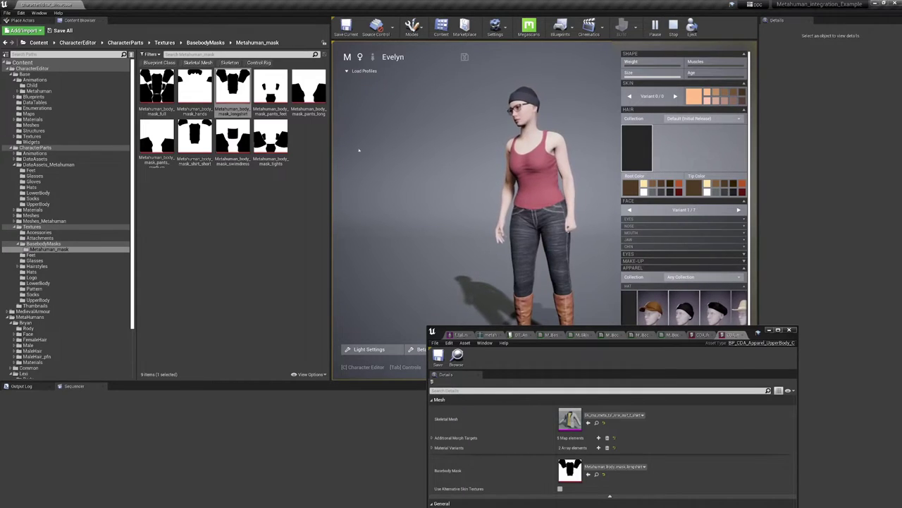
- Stop the play session and tidy the content folder tree, collapsing Textures and MetaHumans and expanding MedievalArmour
left_click(673, 28)
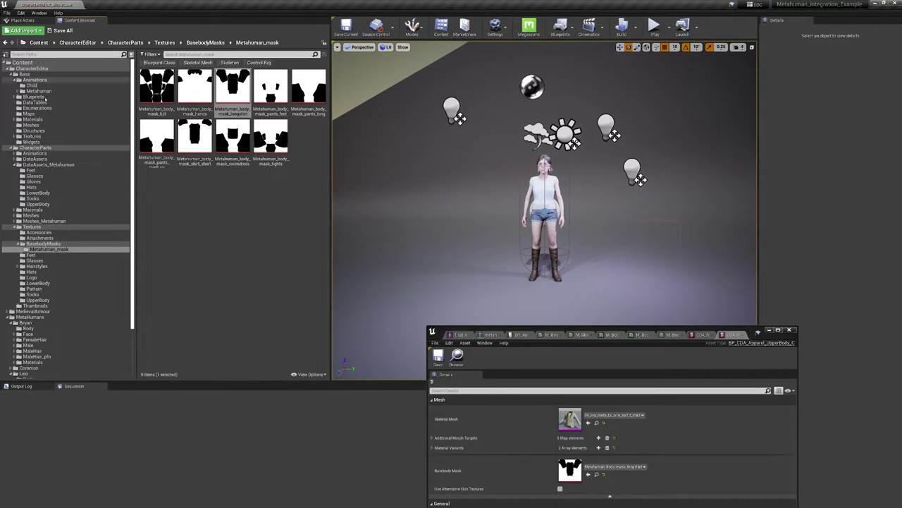
left_click_drag(137, 227, 167, 227)
left_click(16, 226)
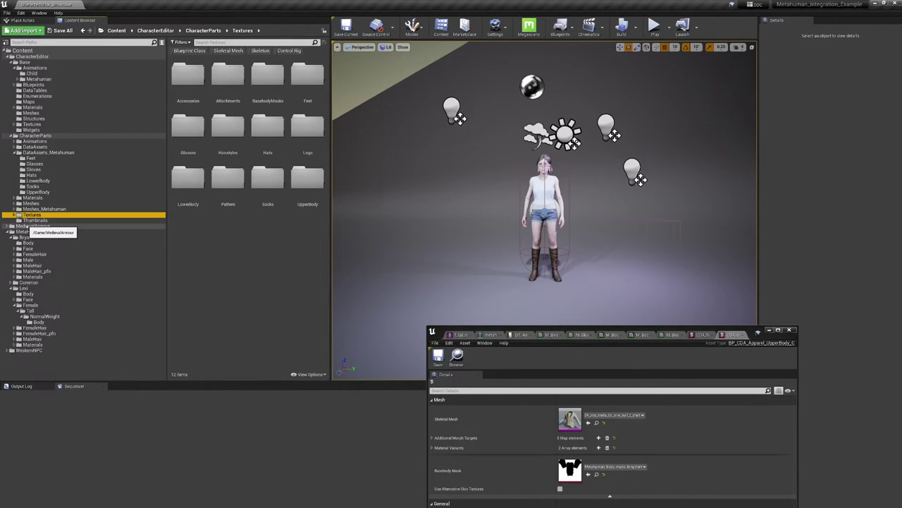
left_click(7, 231)
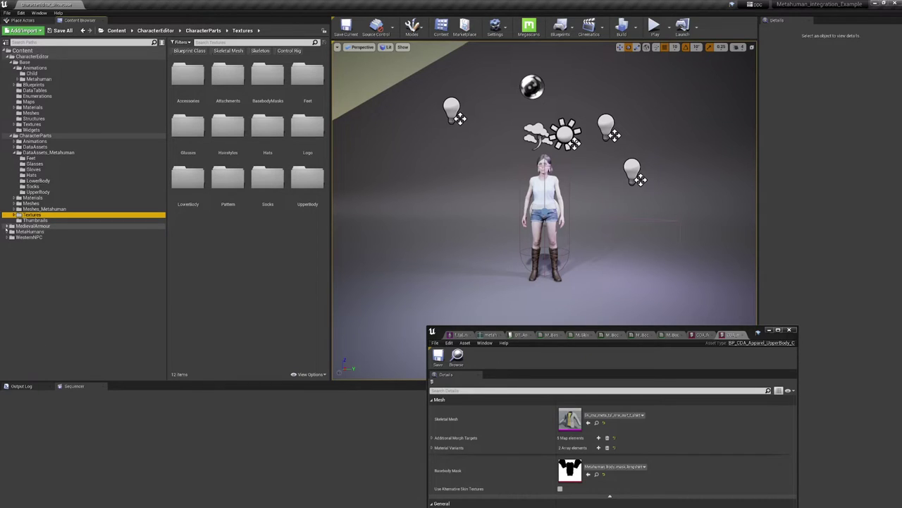
left_click(7, 226)
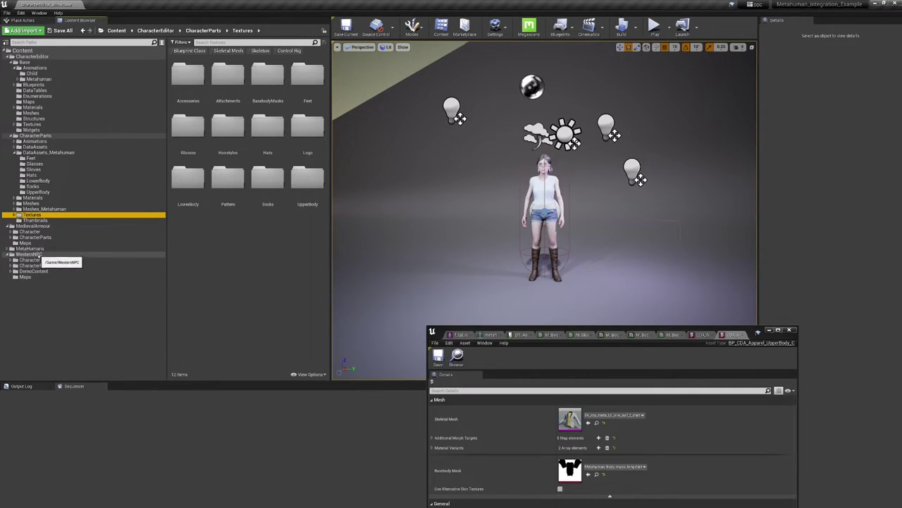
- Filter WesternNPC/Character to blueprint classes and place BP_meta_sample_01 in the level beside the existing female character
left_click(34, 254)
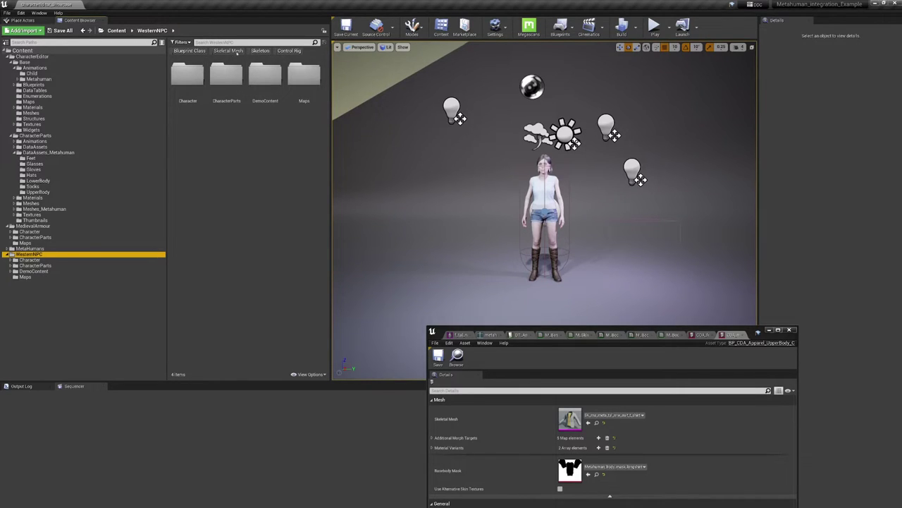
left_click(260, 50)
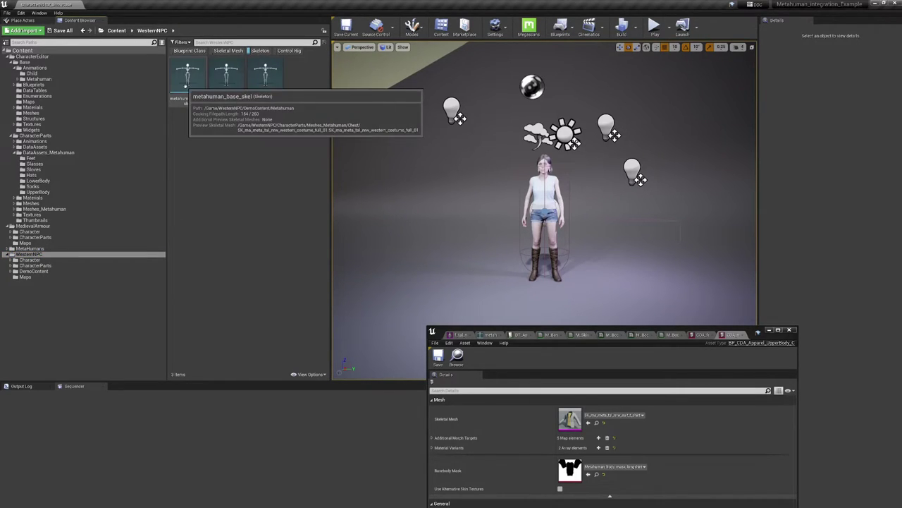
left_click(28, 259)
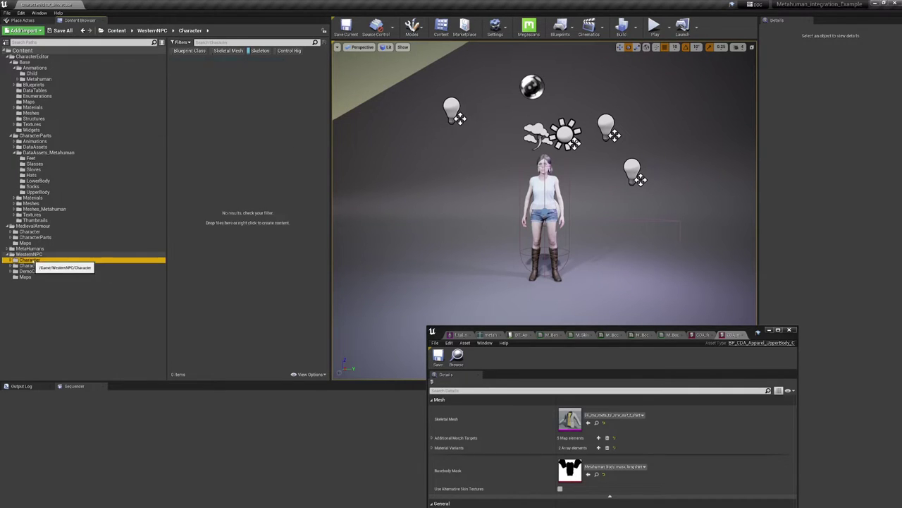
left_click(257, 52)
left_click(189, 50)
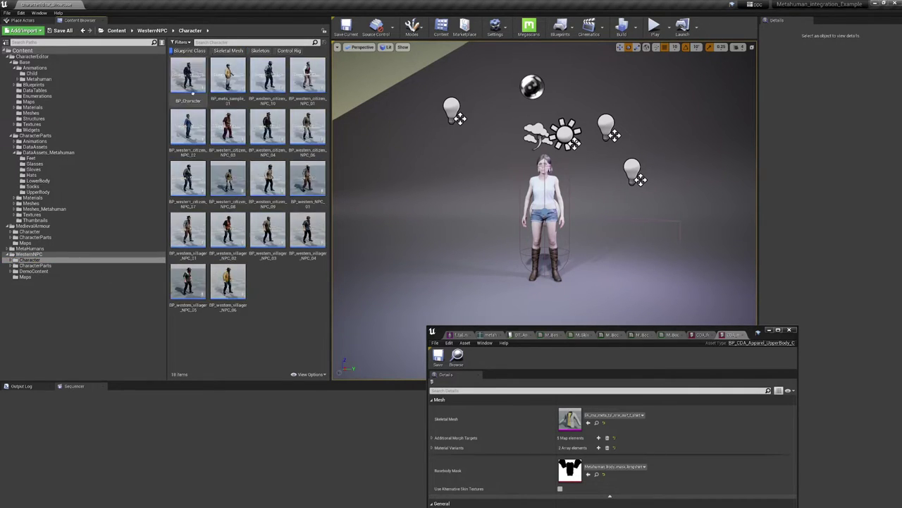
left_click(237, 102)
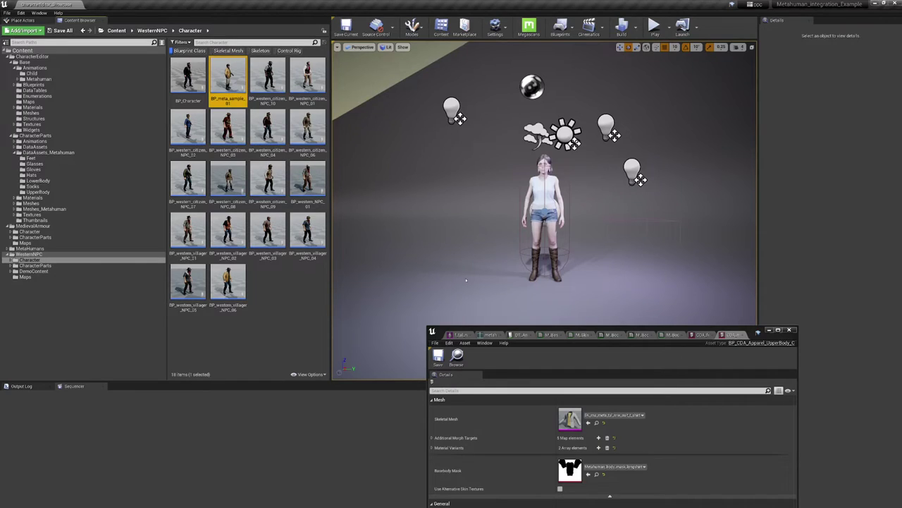
left_click_drag(466, 272, 477, 277)
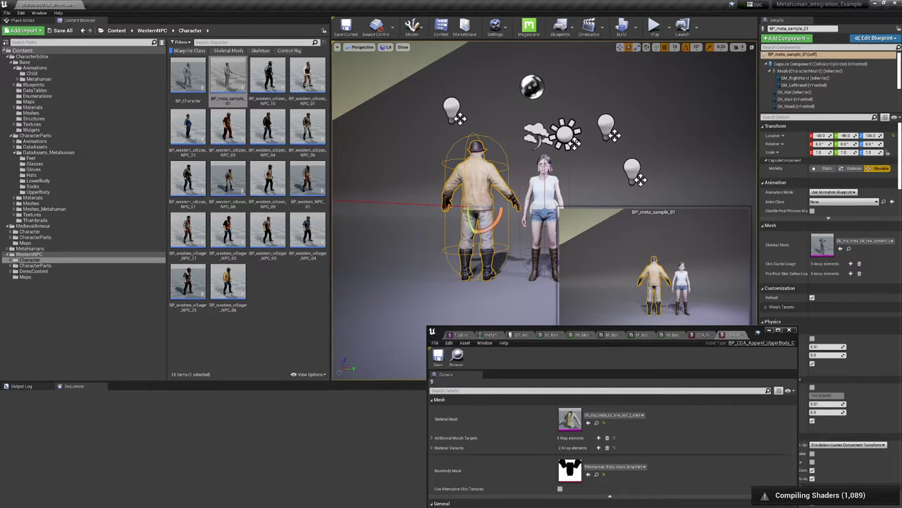
- Turn BP_meta_sample_01 to face forward and move it farther away from the female character
mouse_move(477, 277)
right_mouse_down()
mouse_move(635, 267)
mouse_move(474, 275)
right_mouse_up()
left_click_drag(478, 207, 598, 207)
key("w")
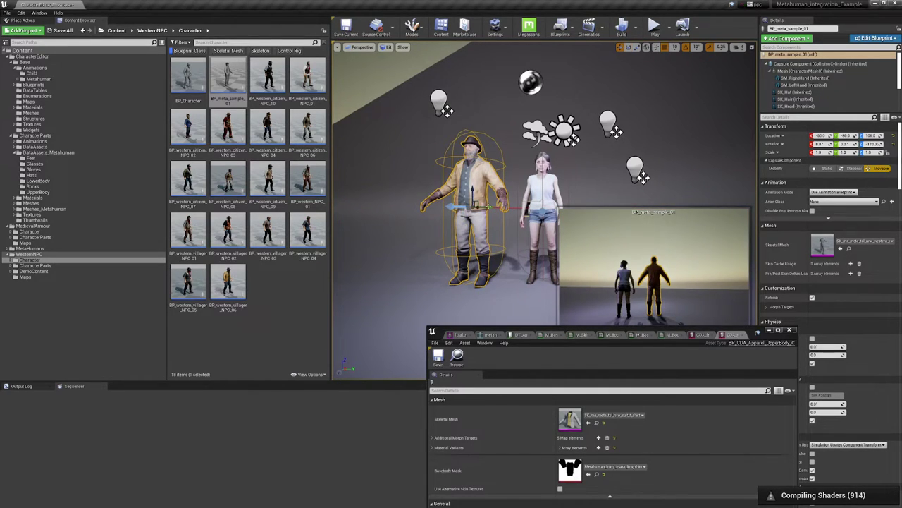
left_click_drag(488, 206, 413, 207)
right_click_drag(414, 207, 478, 206)
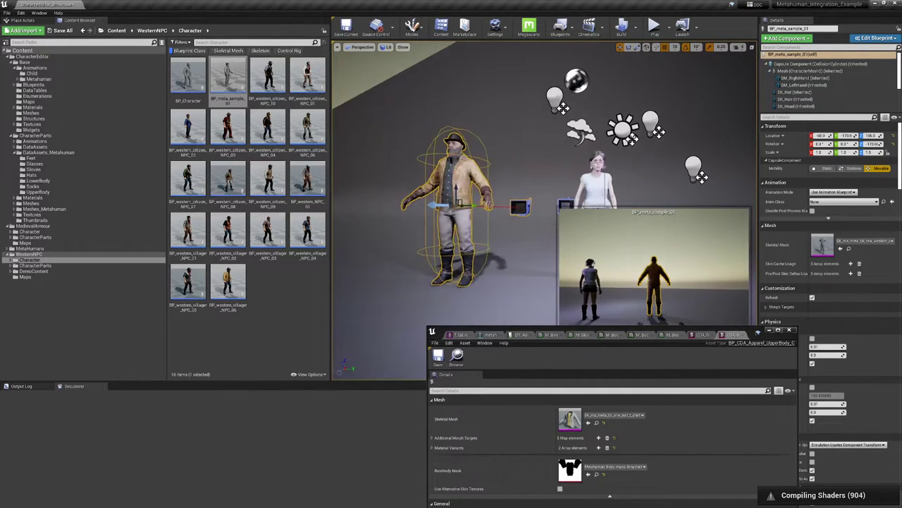
- Delete the metahuman_base_skel skeleton in WesternNPC, replacing its references with the other metahuman_base_skel, and save the affected assets
left_click(32, 254)
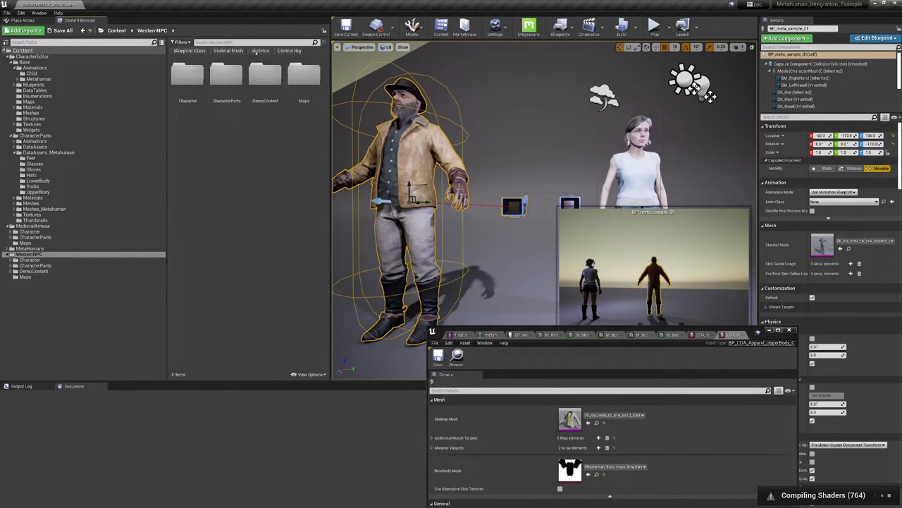
left_click(259, 51)
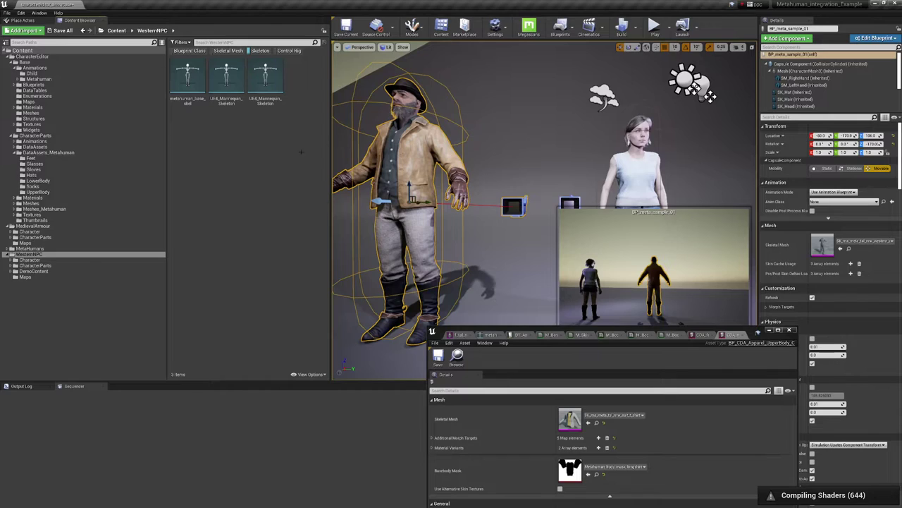
left_click(187, 76)
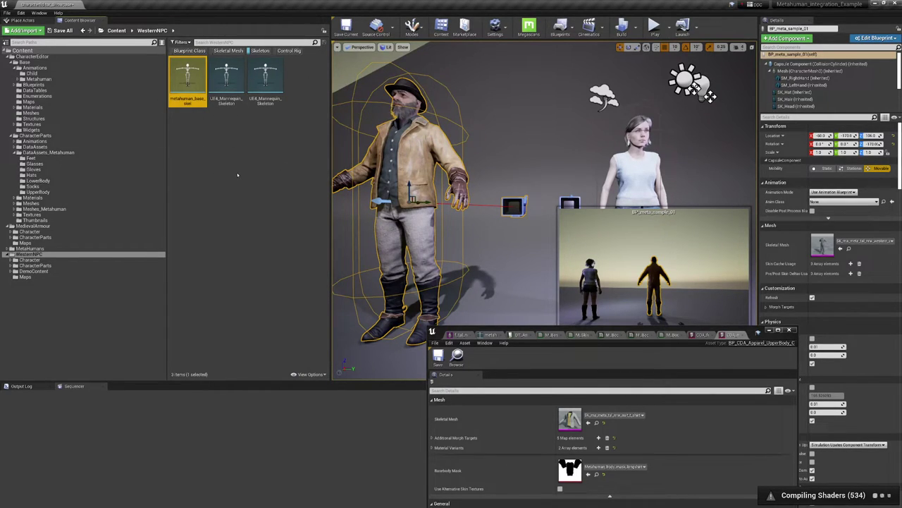
key("Delete")
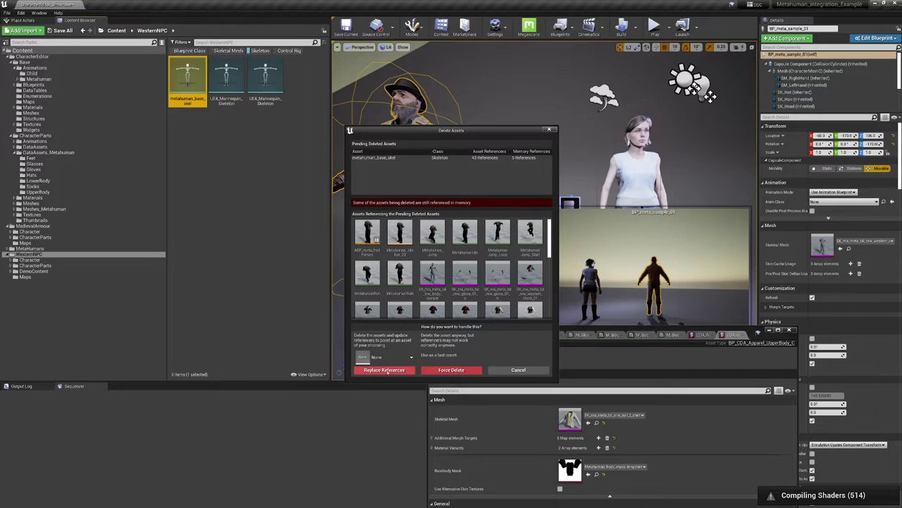
left_click(394, 357)
type("metah")
mouse_move(405, 378)
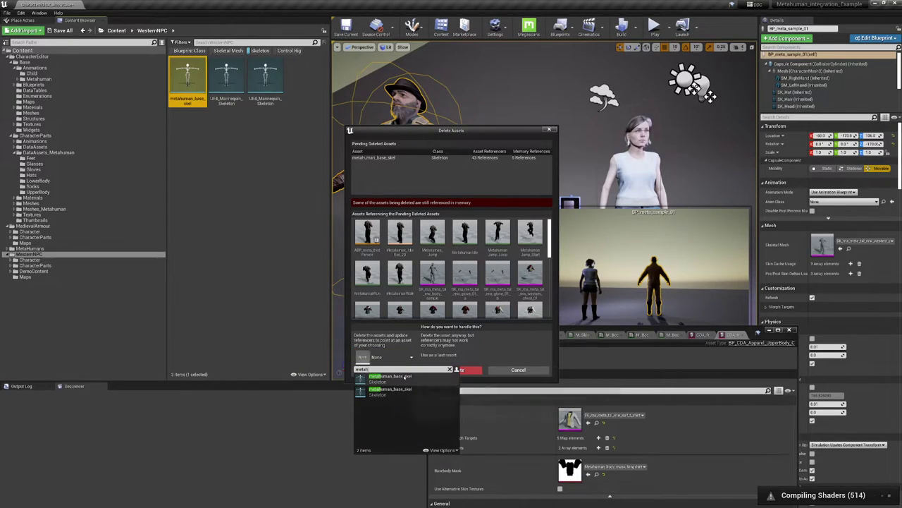
left_click(402, 394)
left_click(400, 370)
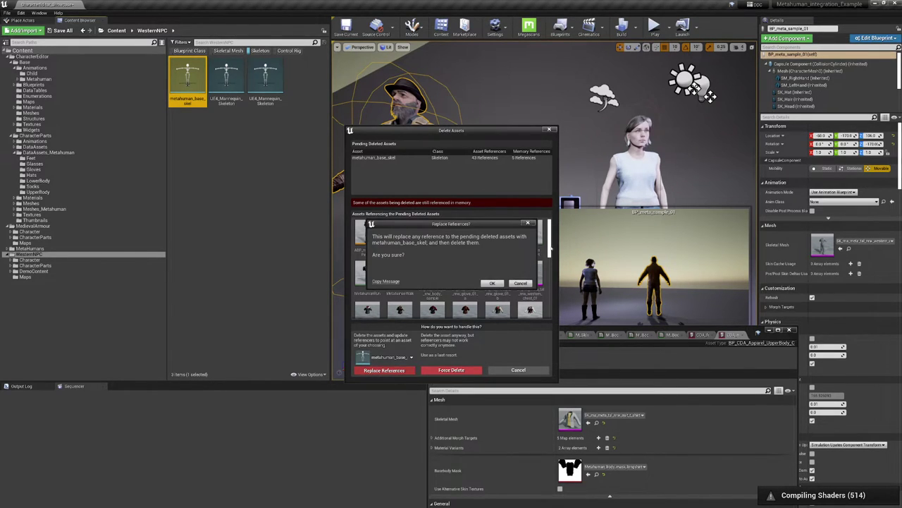
left_click(492, 283)
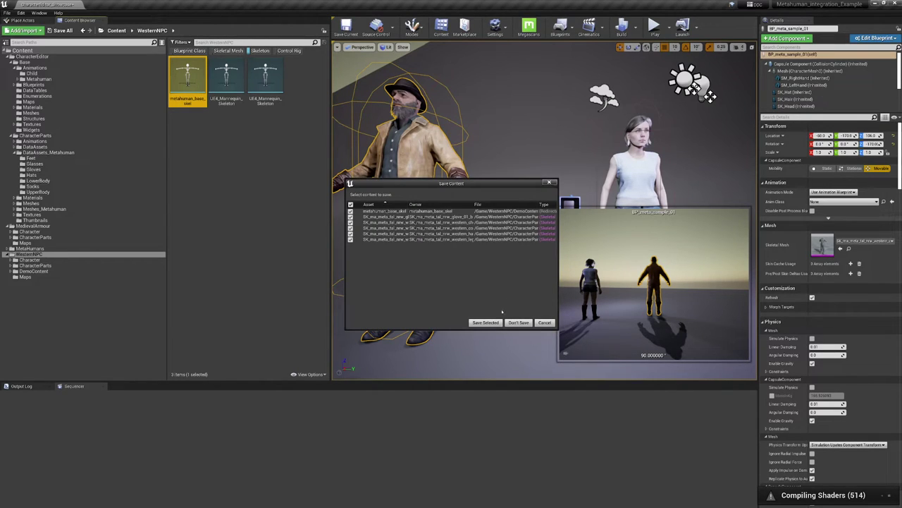
left_click(486, 322)
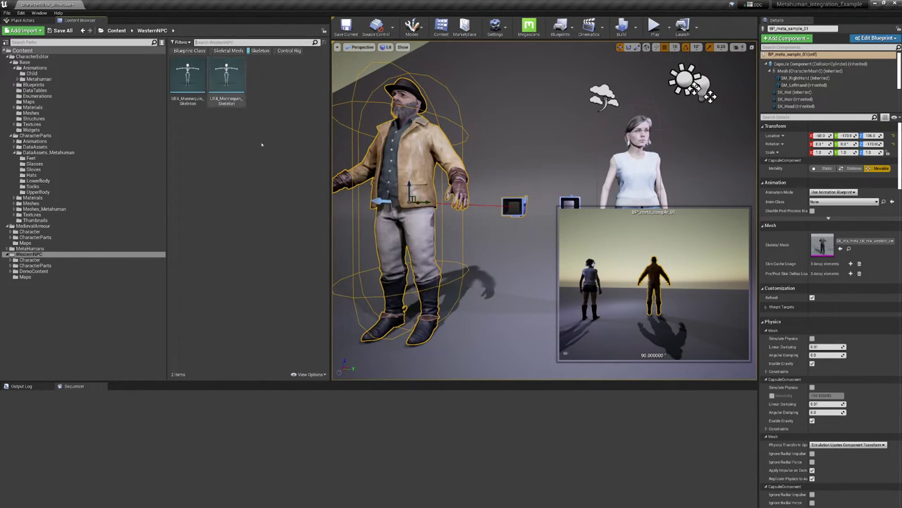
- Widen the content folder tree and review the apparel data assets in DataAssets_Metahuman/UpperBody
scroll(529, 103, "down", 6)
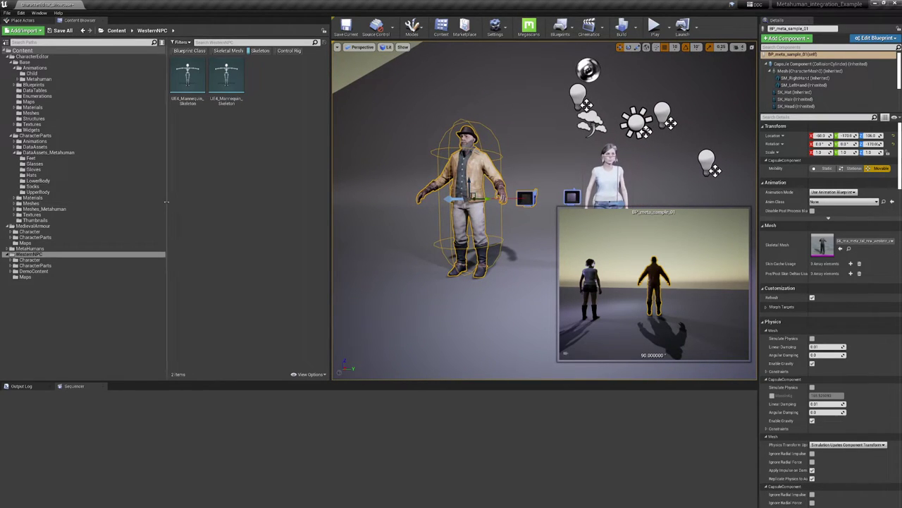
left_click_drag(168, 204, 217, 206)
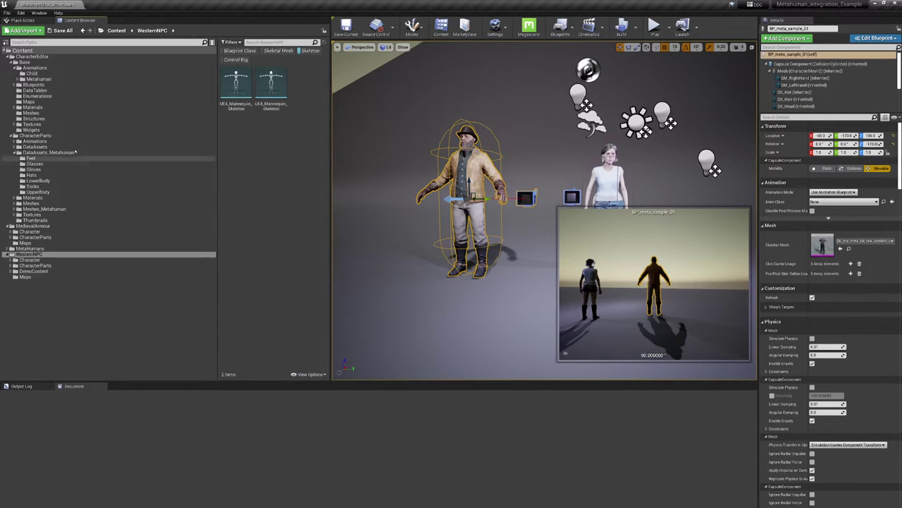
left_click(15, 152)
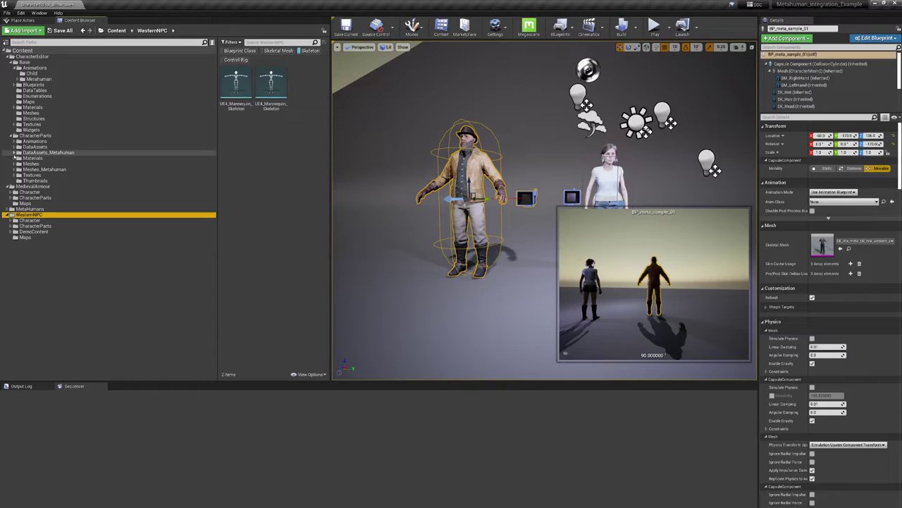
left_click(15, 153)
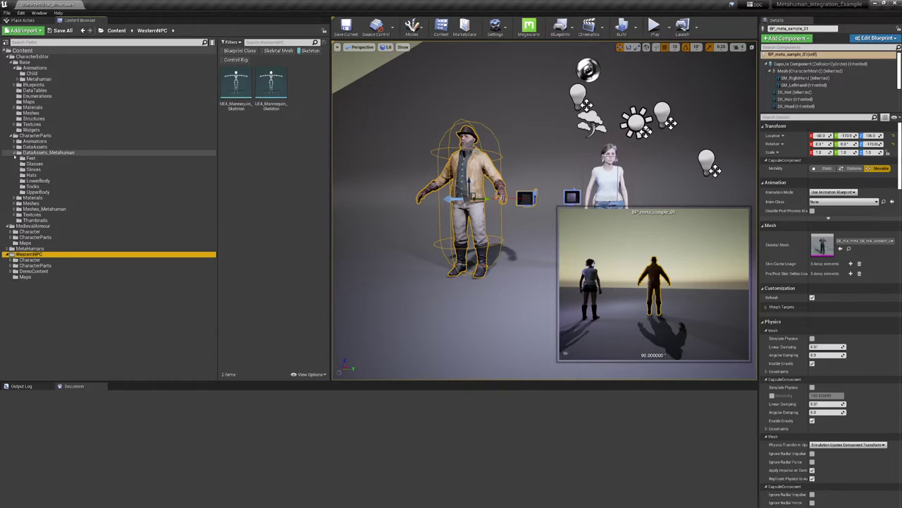
left_click(48, 193)
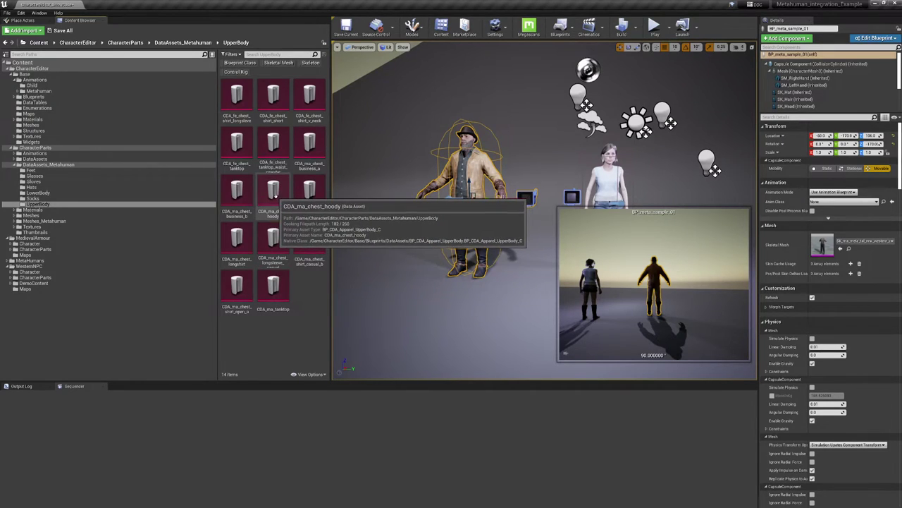
mouse_move(275, 194)
left_mouse_down()
mouse_move(38, 271)
mouse_move(288, 200)
mouse_move(271, 199)
left_mouse_up()
- Create a new folder named Dataassets inside WesternNPC
left_click(40, 266)
right_click(43, 265)
left_click(38, 256)
right_click(36, 255)
left_click(67, 258)
type("C")
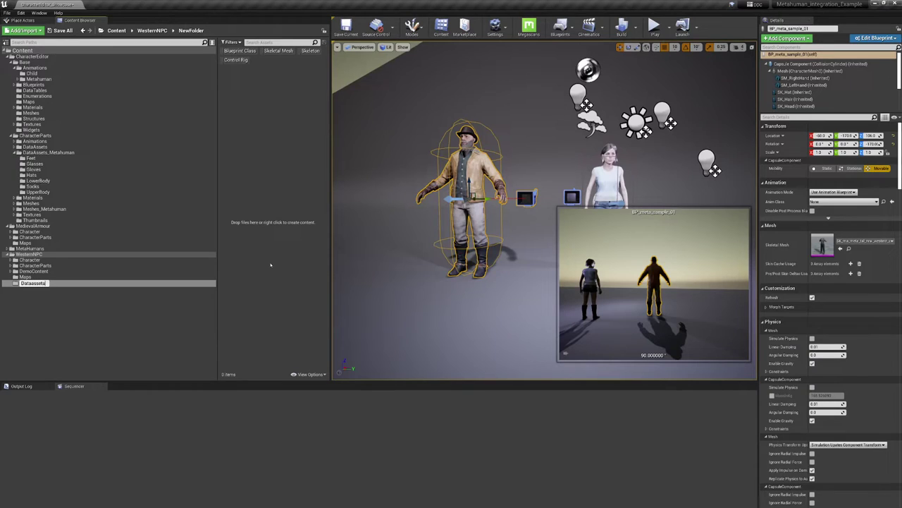
key("Return")
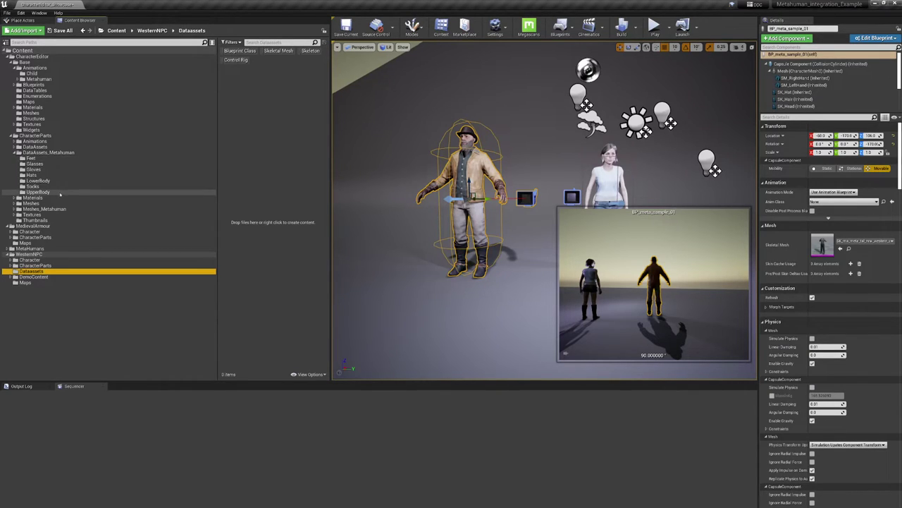
- Copy the CDA_ma_chest_business_b data asset from DataAssets_Metahuman/UpperBody into the WesternNPC Dataassets folder and show that folder's contents
left_click(156, 192)
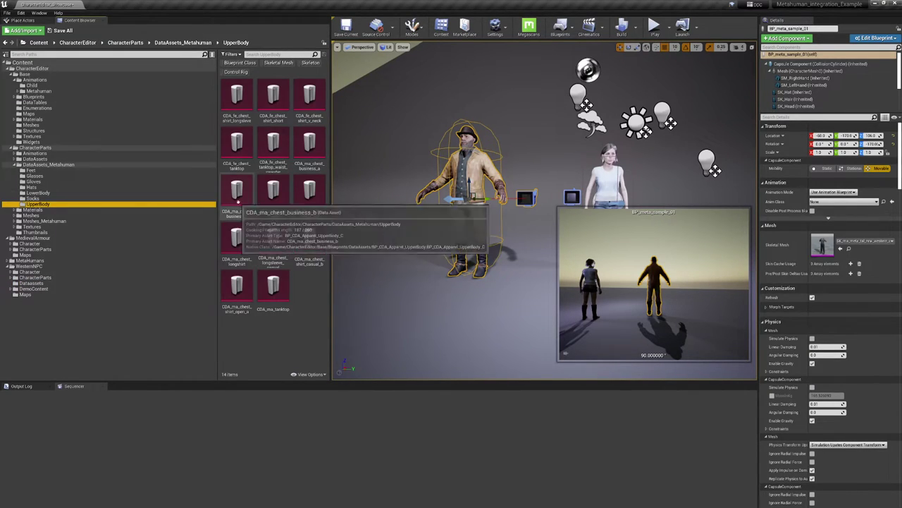
left_click_drag(237, 191, 42, 283)
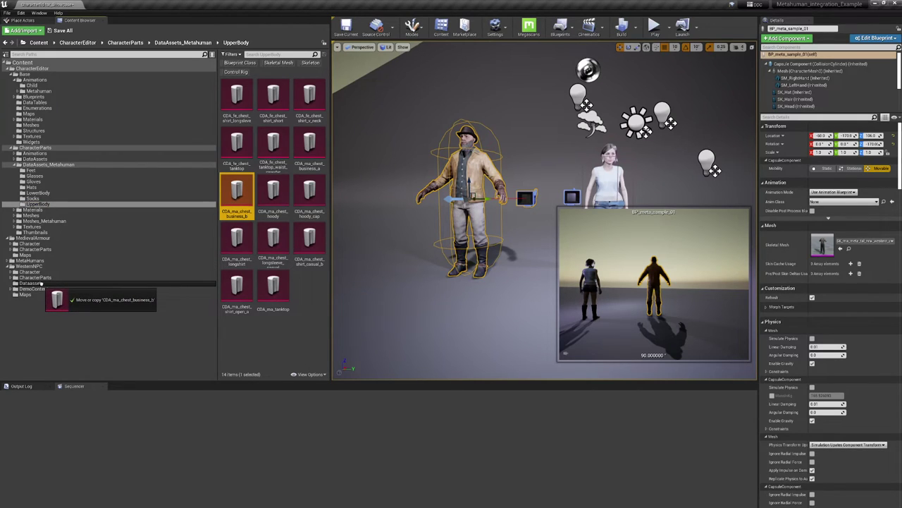
left_click_drag(41, 283, 41, 283)
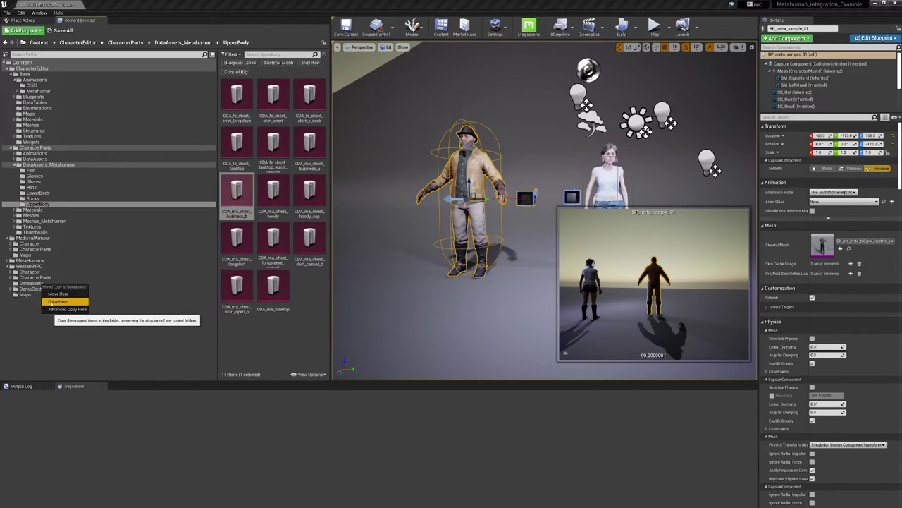
left_click(45, 290)
left_click(38, 284)
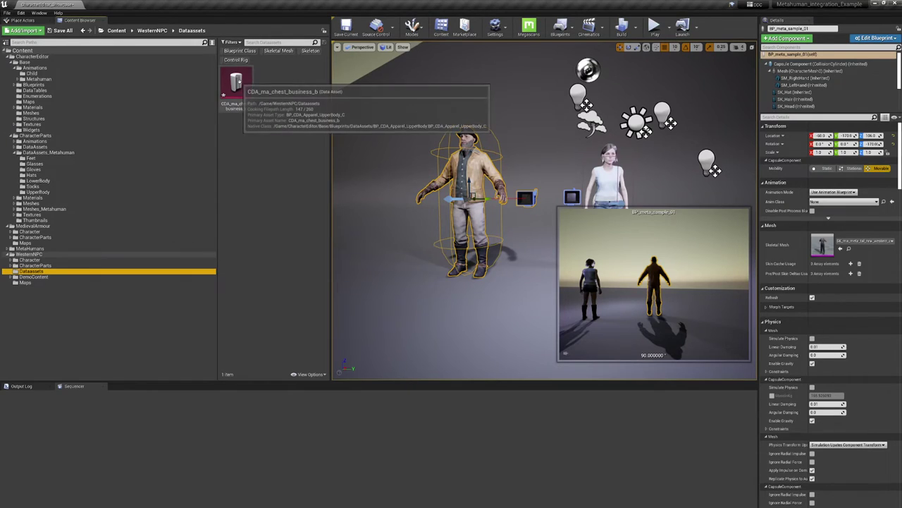
- Open the copied CDA_ma_chest_business_b, expand its Anatomies and Collections entries, and choose Default (Initial Release) as the collection
double_click(236, 86)
left_click_drag(601, 340, 666, 76)
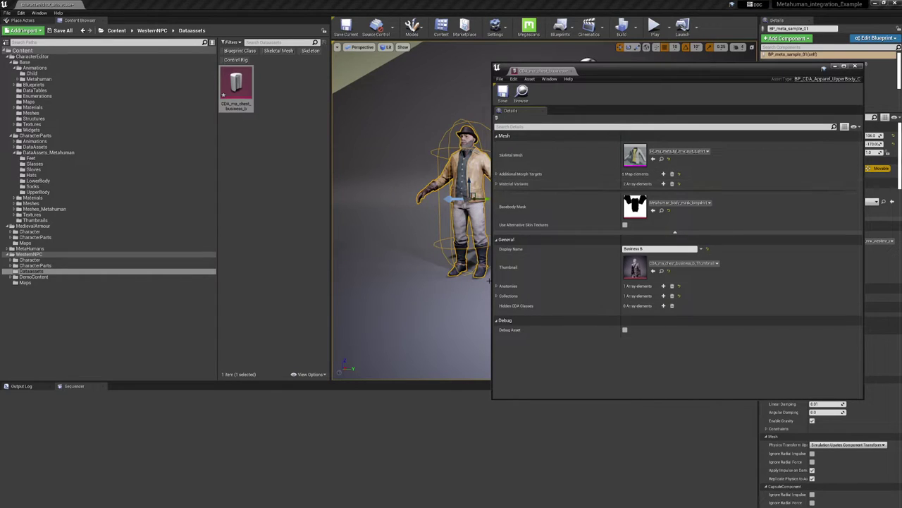
left_click(497, 295)
left_click(497, 285)
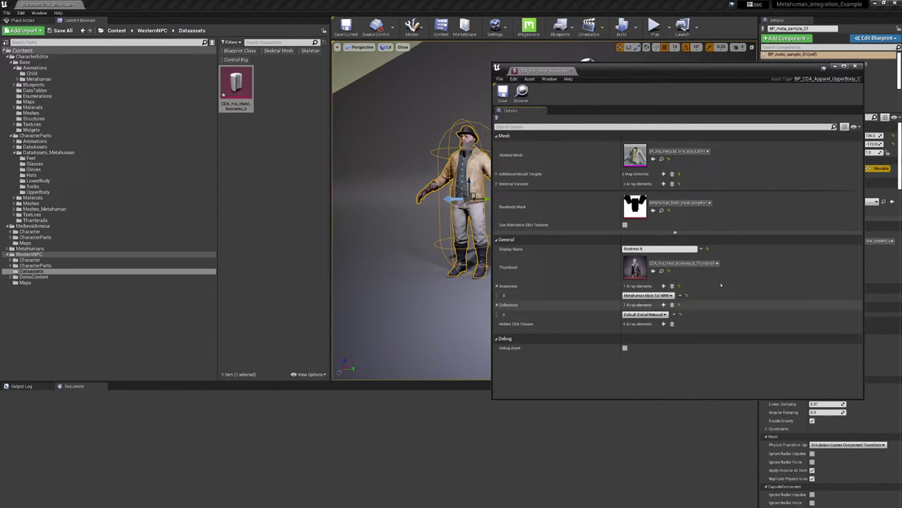
left_click(646, 314)
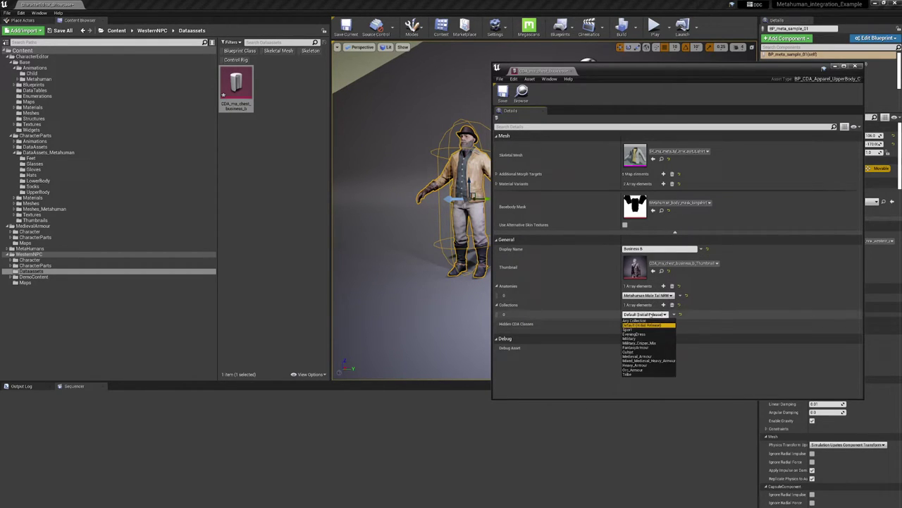
left_click(649, 325)
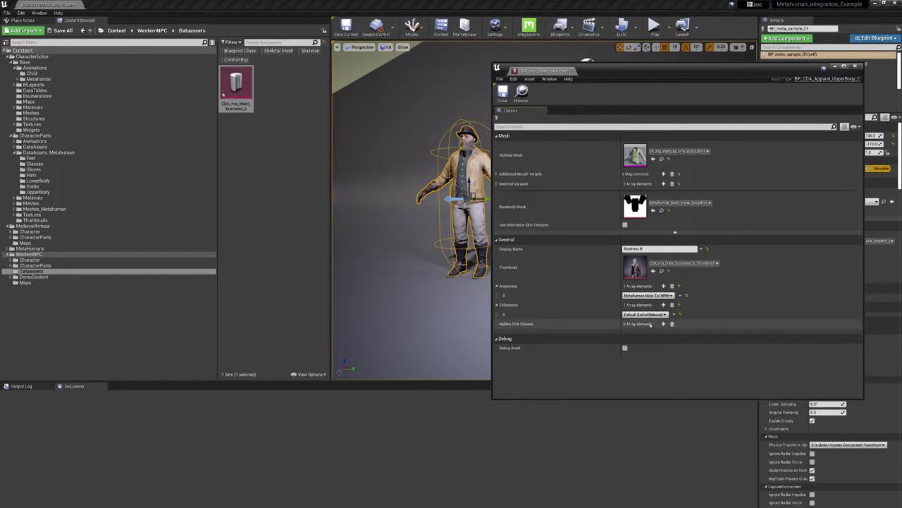
- Assign SK_ma_meta_tal_nrw_western_chest_05_a from WesternNPC's Meshes_Metahuman/Chest folder as the data asset's skeletal mesh
left_click(12, 265)
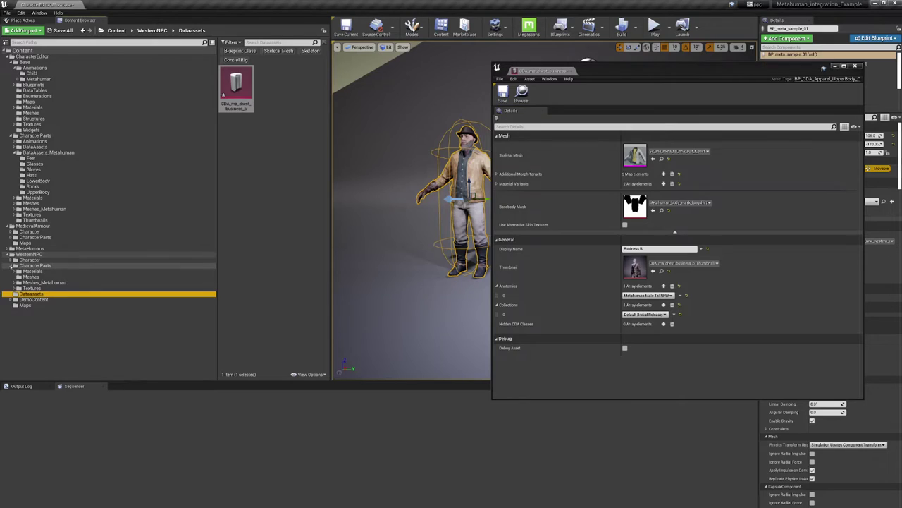
left_click(14, 282)
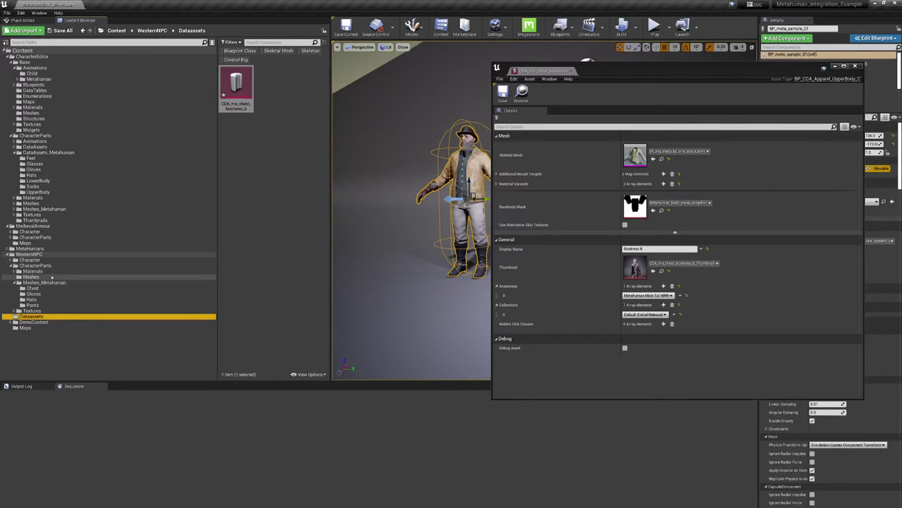
left_click(33, 277)
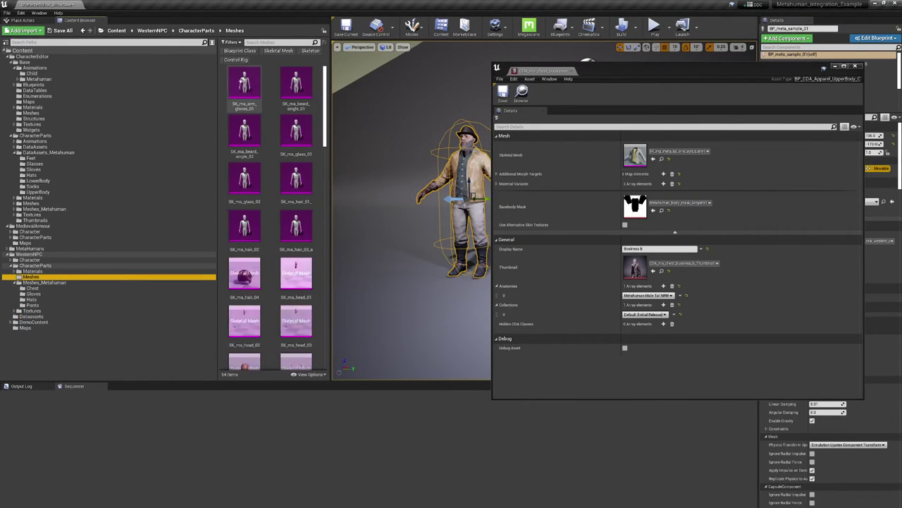
mouse_move(257, 76)
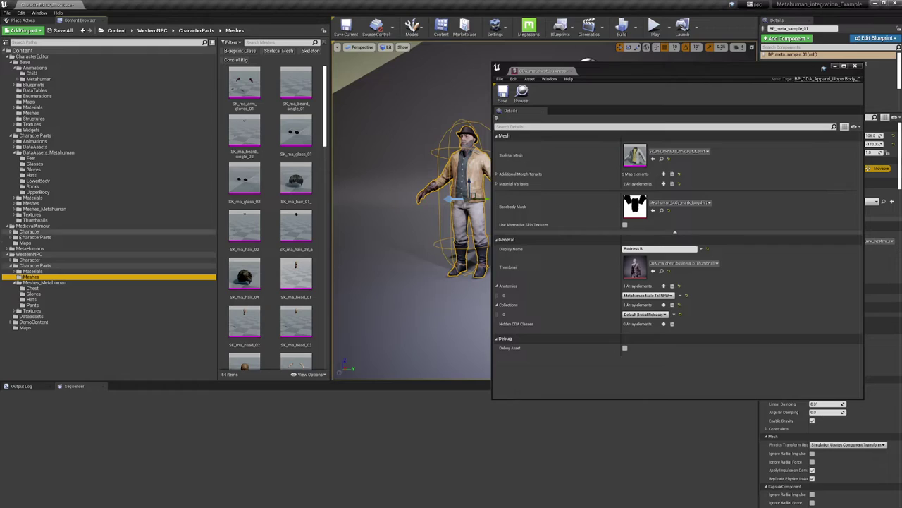
left_click(12, 238)
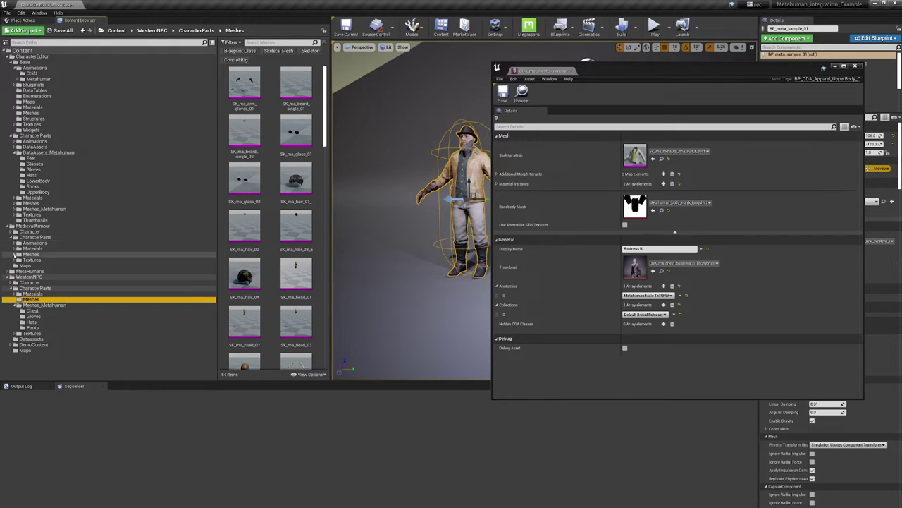
left_click(15, 255)
left_click(19, 270)
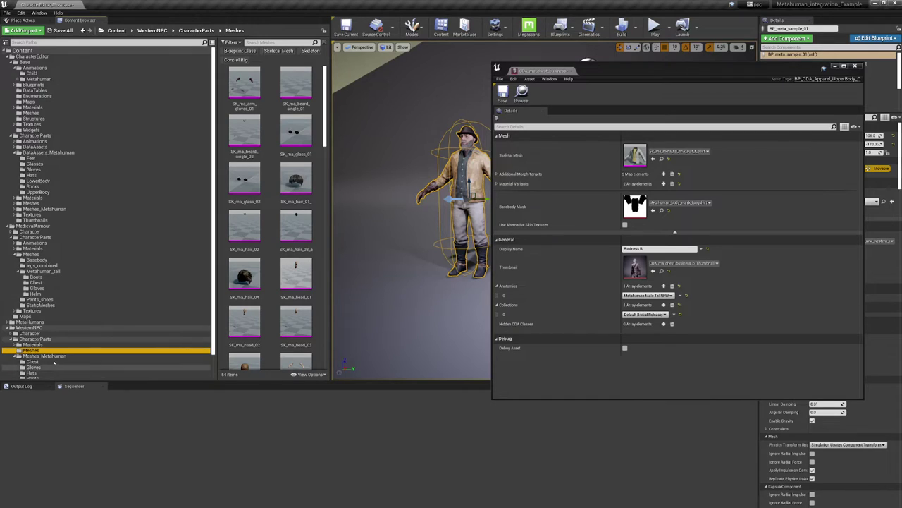
scroll(46, 361, "down", 2)
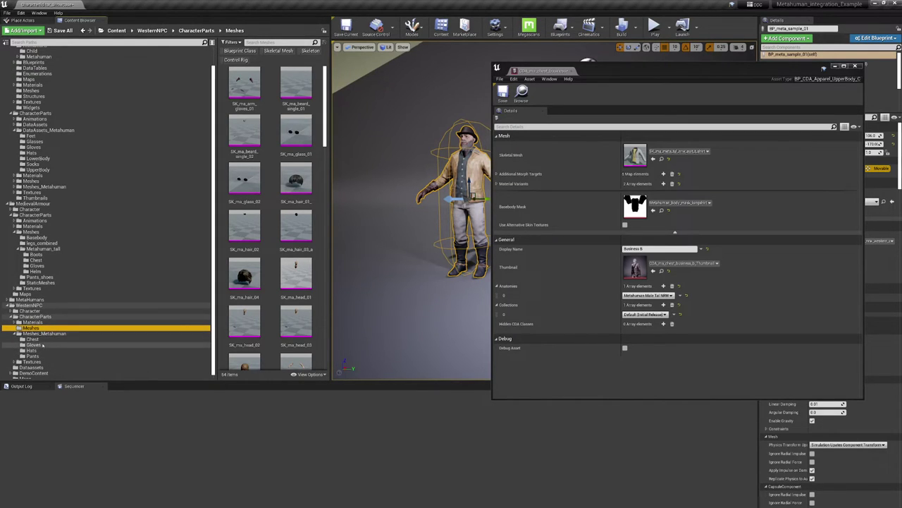
left_click(32, 339)
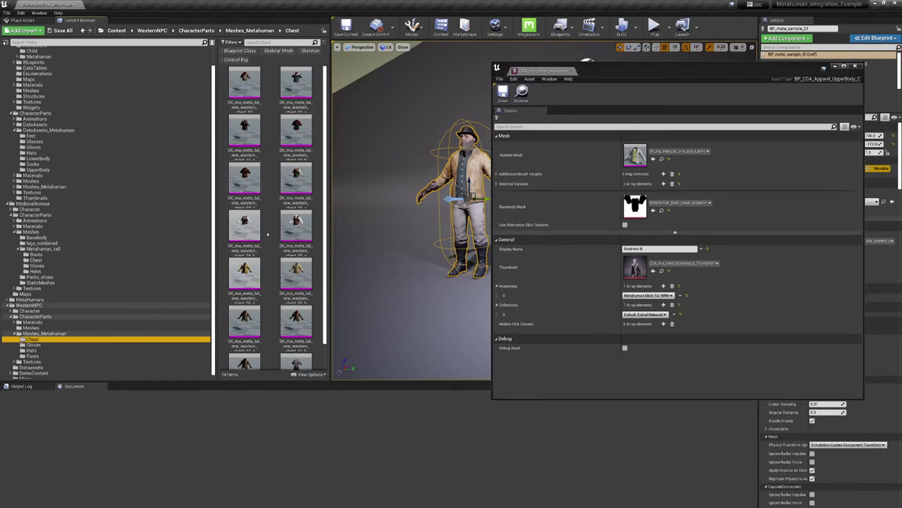
scroll(265, 271, "down", 1)
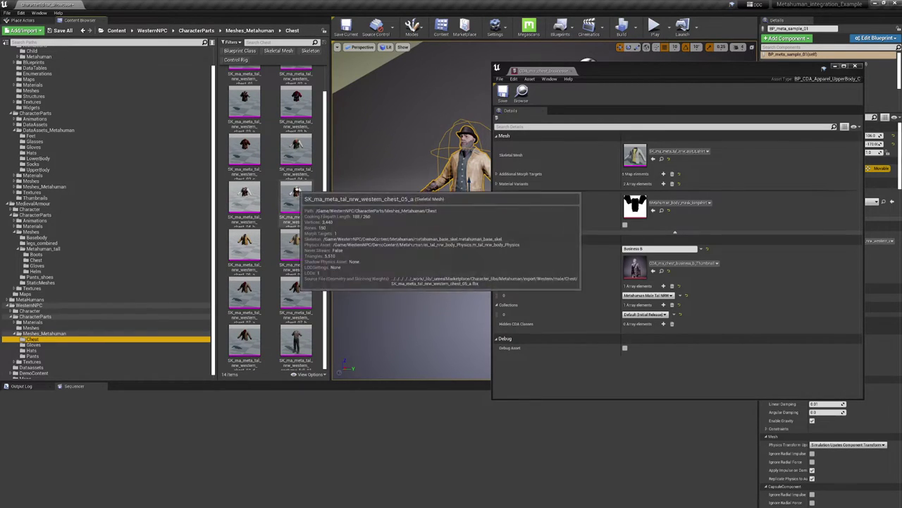
left_click_drag(304, 205, 643, 148)
- Clear all Material Variants from the copied chest data asset and save it
left_click(497, 183)
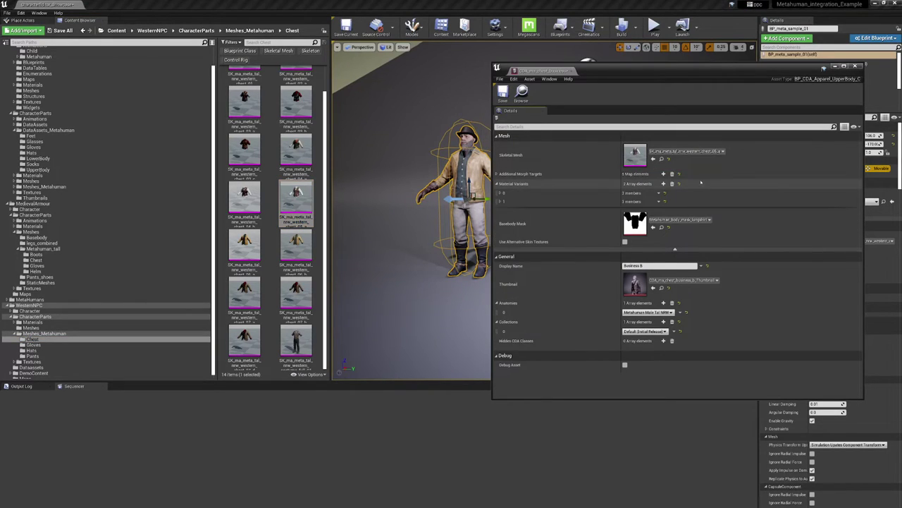
left_click(672, 184)
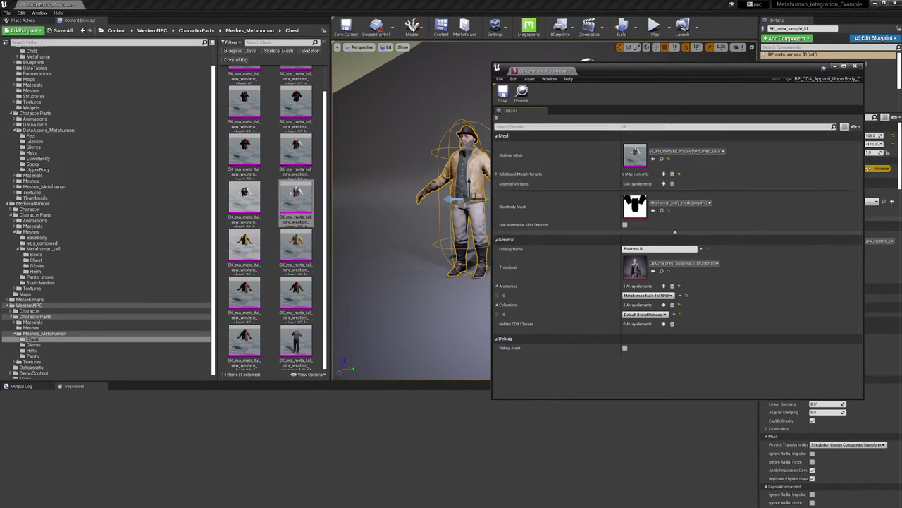
left_click(502, 93)
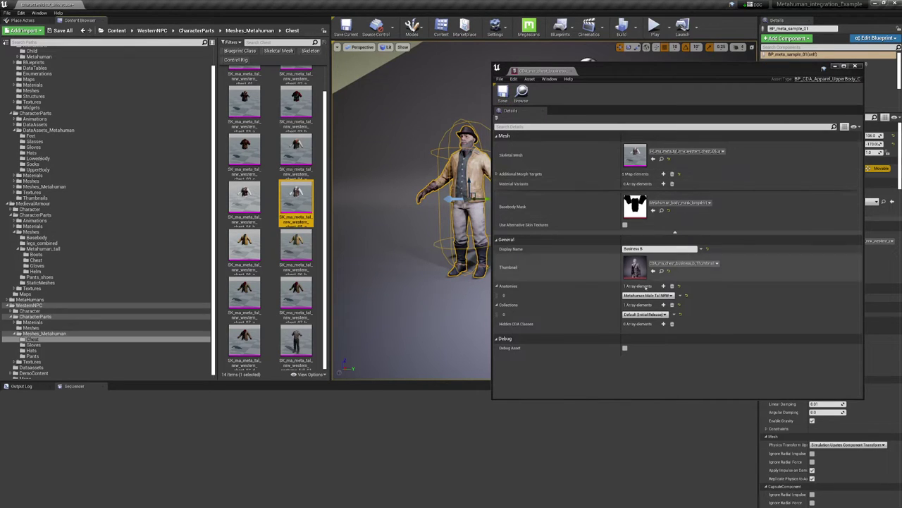
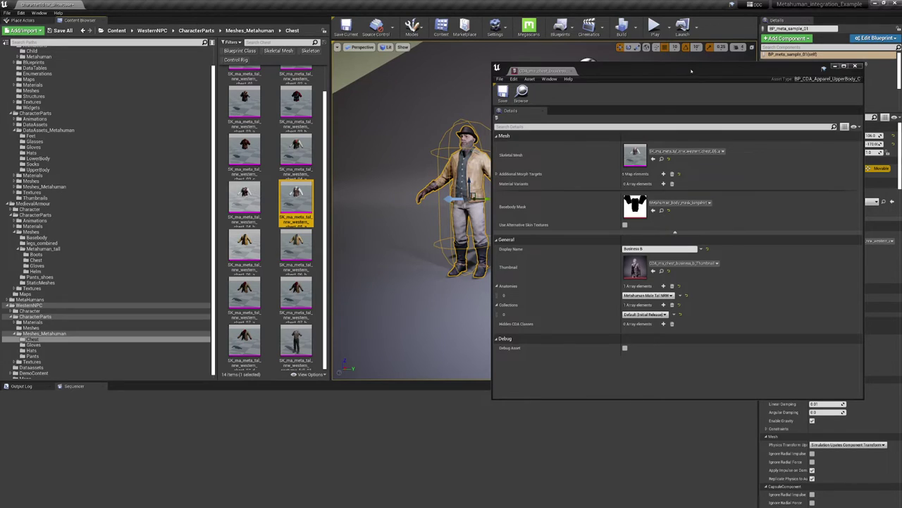
- Play the level and switch the character in the editor to the male MetaHuman, keeping the data asset window out of the way
left_click_drag(691, 70, 698, 133)
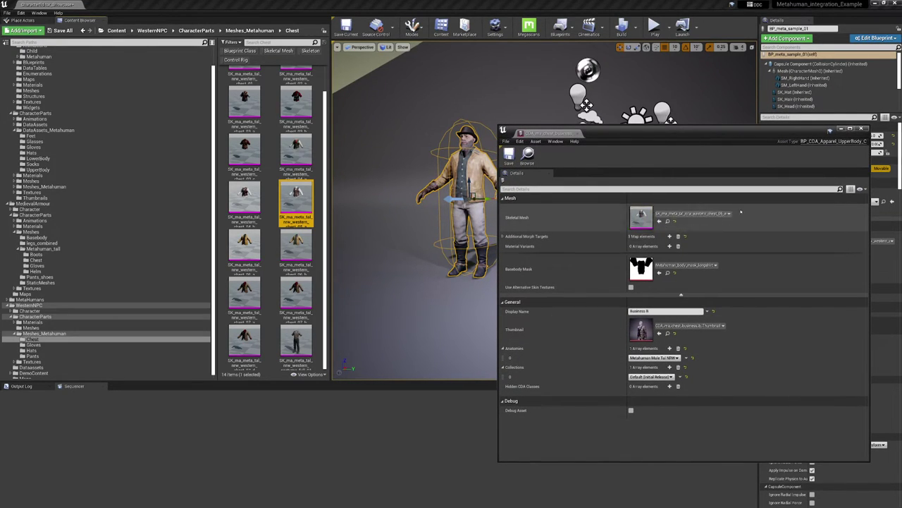
left_click(655, 26)
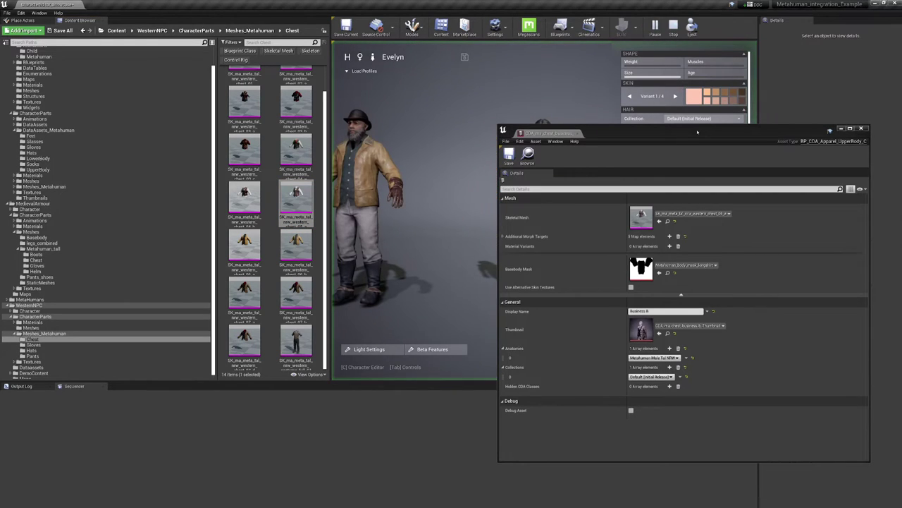
left_click_drag(698, 132, 700, 279)
left_click(348, 57)
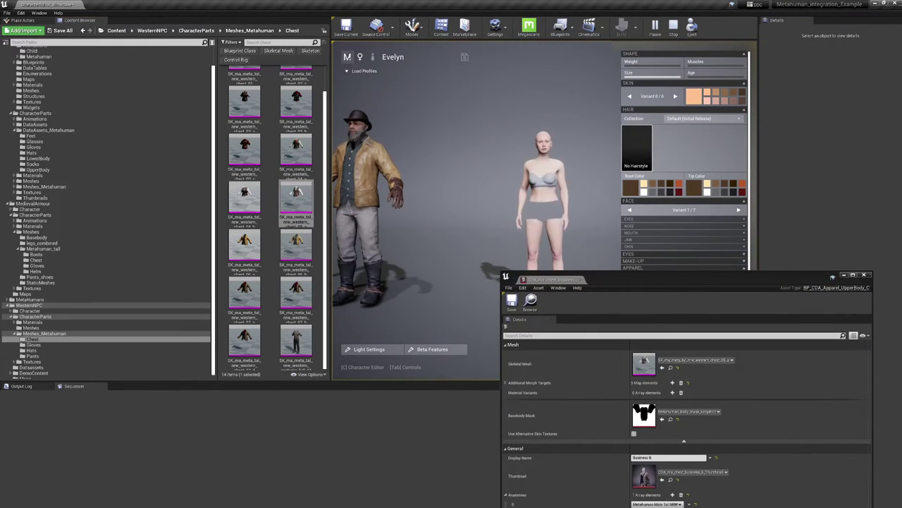
left_click(359, 57)
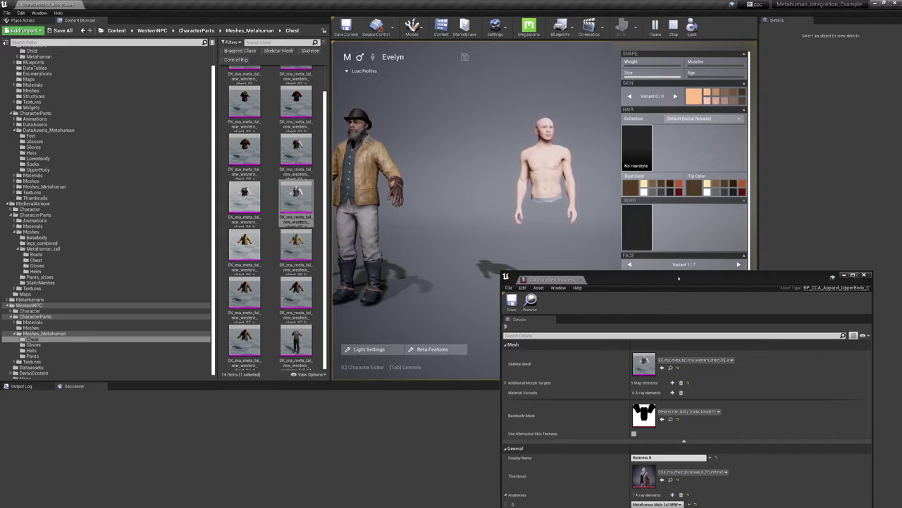
- Set the apparel collection to Any Collection and dress the male MetaHuman in the western vest from the Upper apparel
left_click_drag(678, 278, 475, 365)
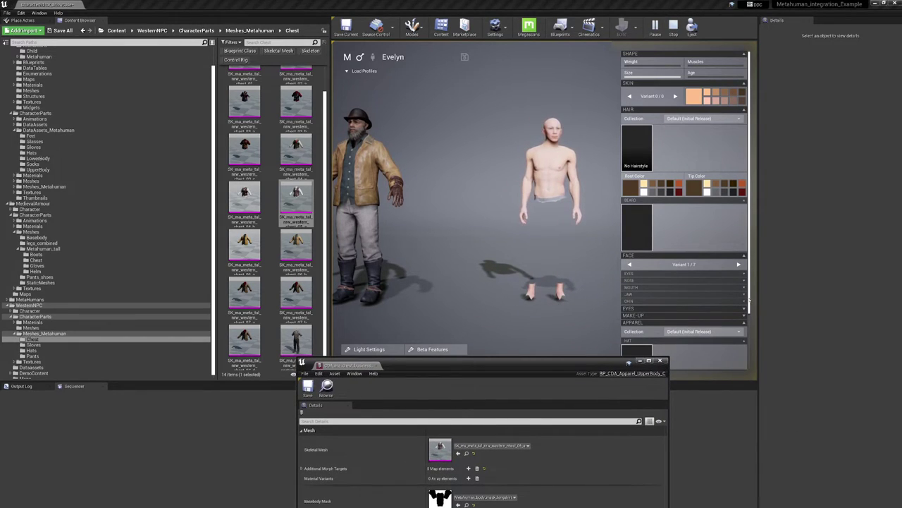
left_click_drag(749, 301, 751, 364)
left_click(739, 265)
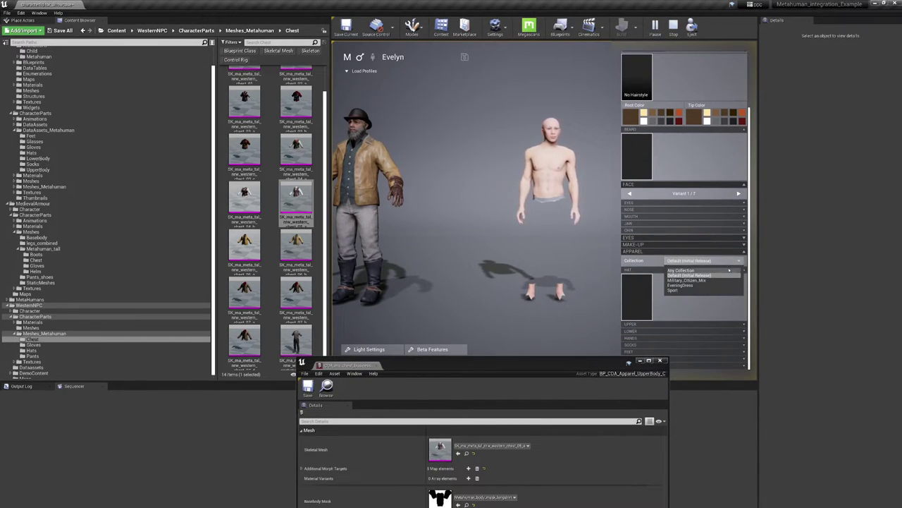
left_click(738, 275)
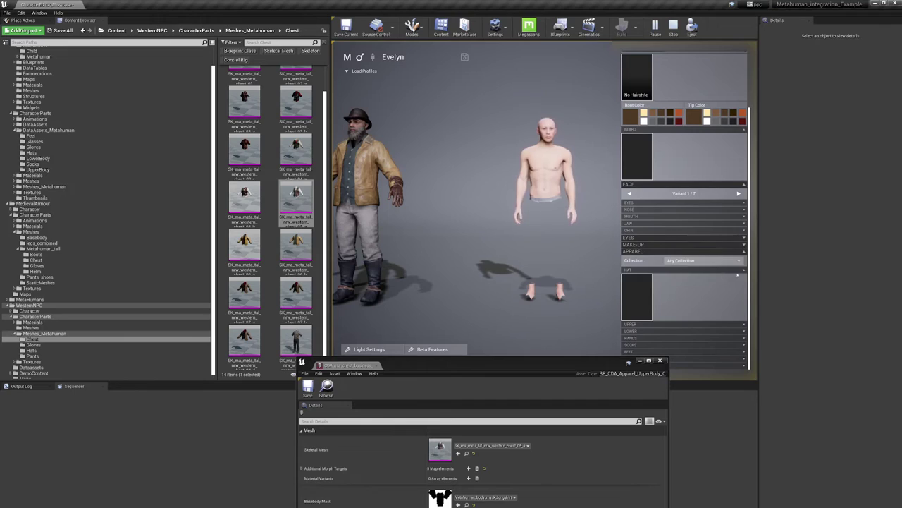
left_click(735, 325)
scroll(747, 313, "down", 2)
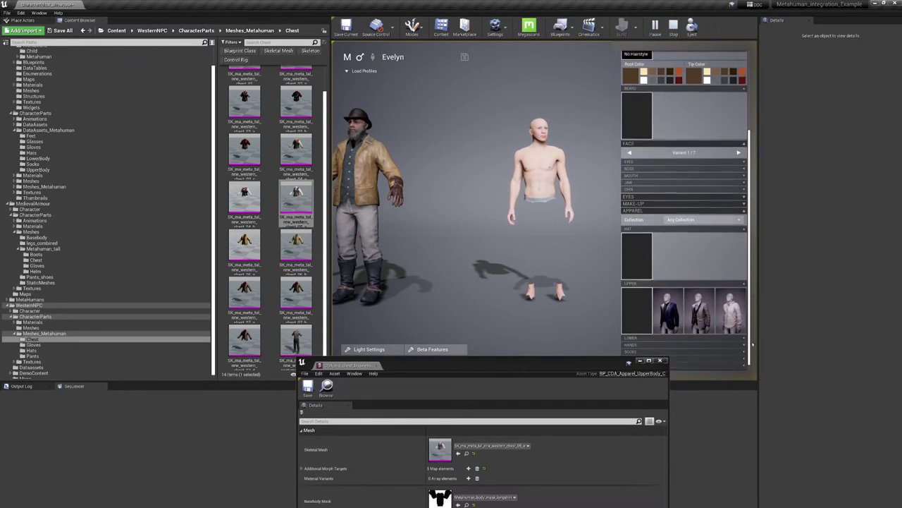
left_click(674, 308)
scroll(674, 308, "down", 8)
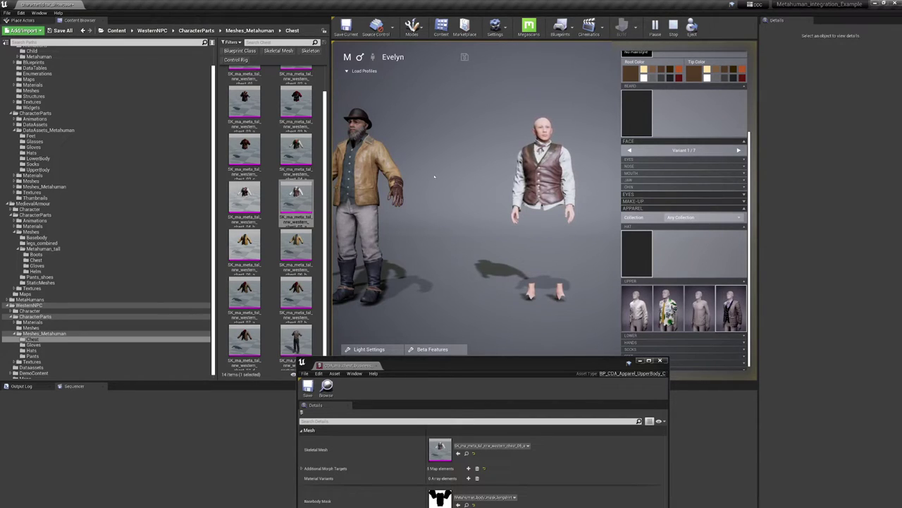
- Open the short casual pants data asset for the male MetaHuman from DataAssets_Metahuman/LowerBody
left_click_drag(525, 370, 651, 256)
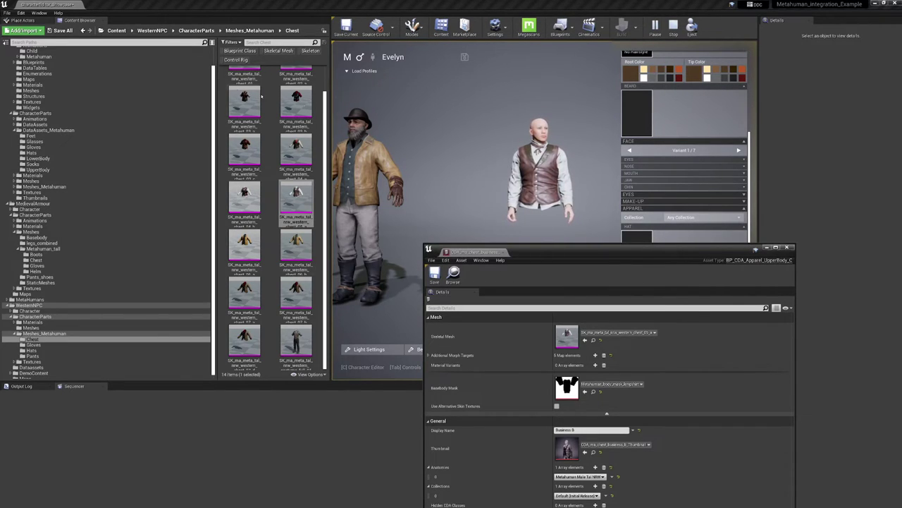
scroll(67, 187, "up", 2)
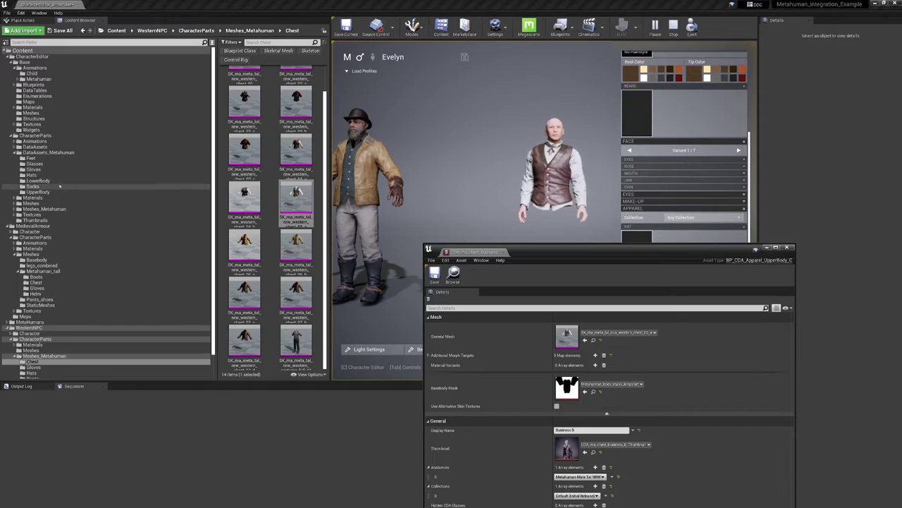
left_click(61, 181)
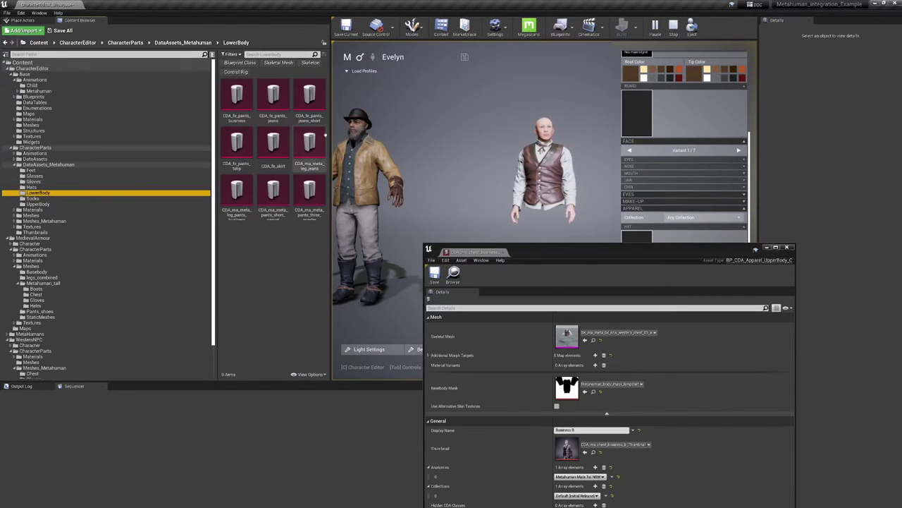
double_click(273, 192)
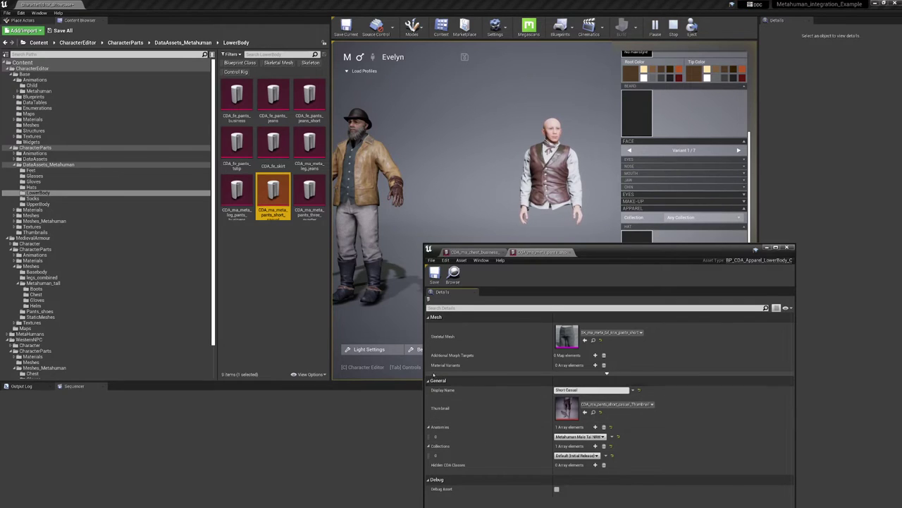
- Uncover the apparel choices and dress the character in the red variant of Shirt Open
left_click_drag(653, 251, 508, 331)
left_click(679, 308)
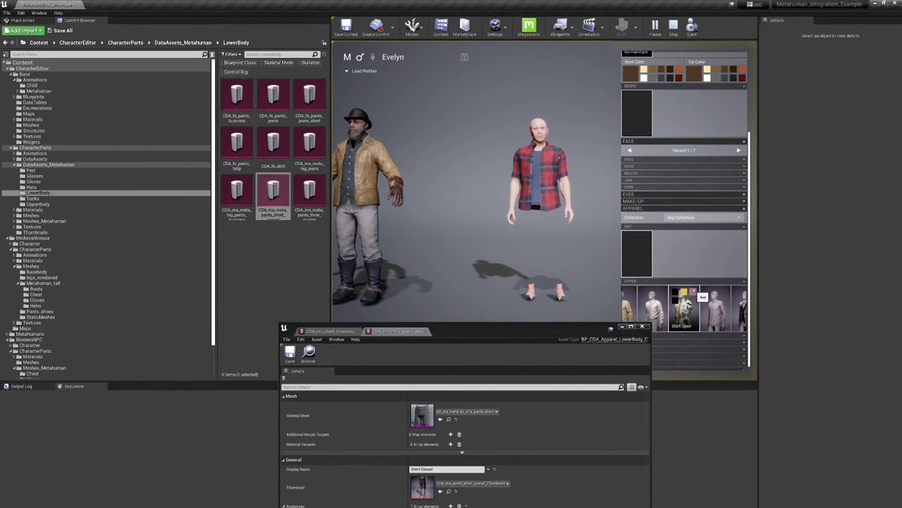
- Try further upper garments on the male MetaHuman, including Shirt Casual and Hoody Cap, finishing with the beige suit jacket
left_click(675, 297)
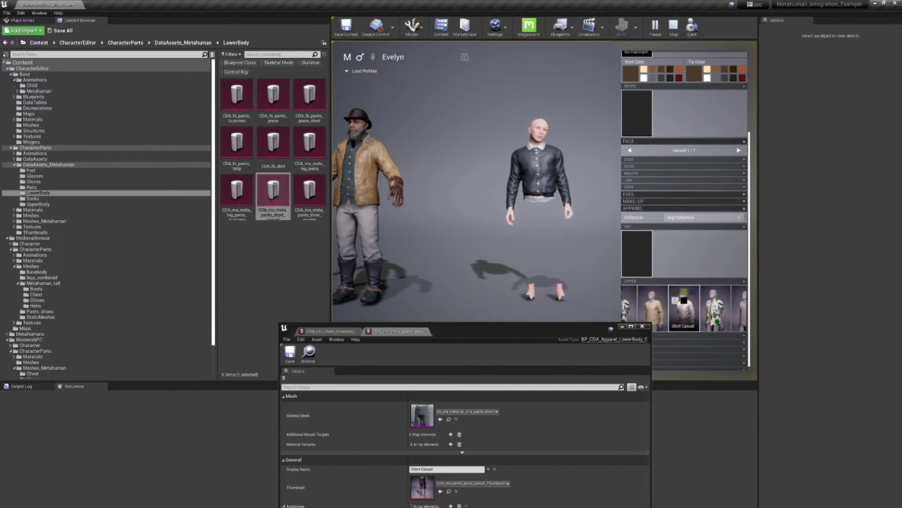
left_click(676, 291)
left_click(650, 308)
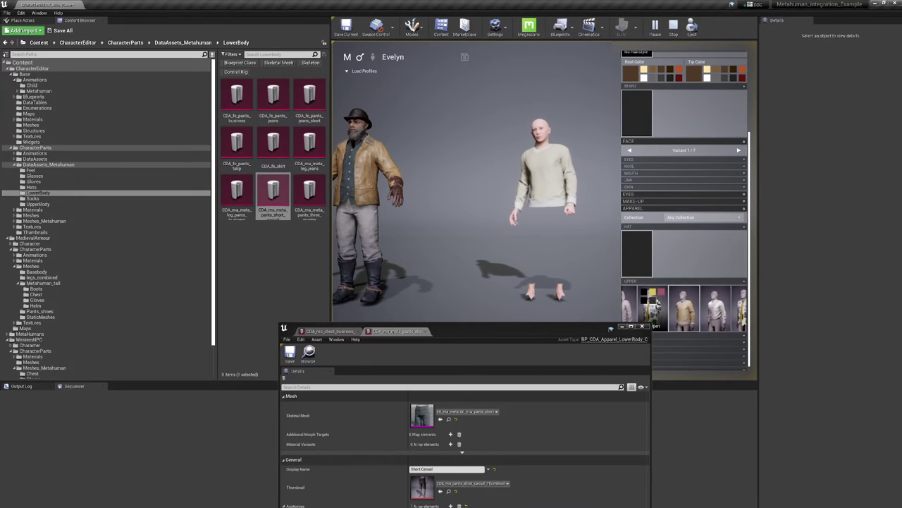
left_click(629, 309)
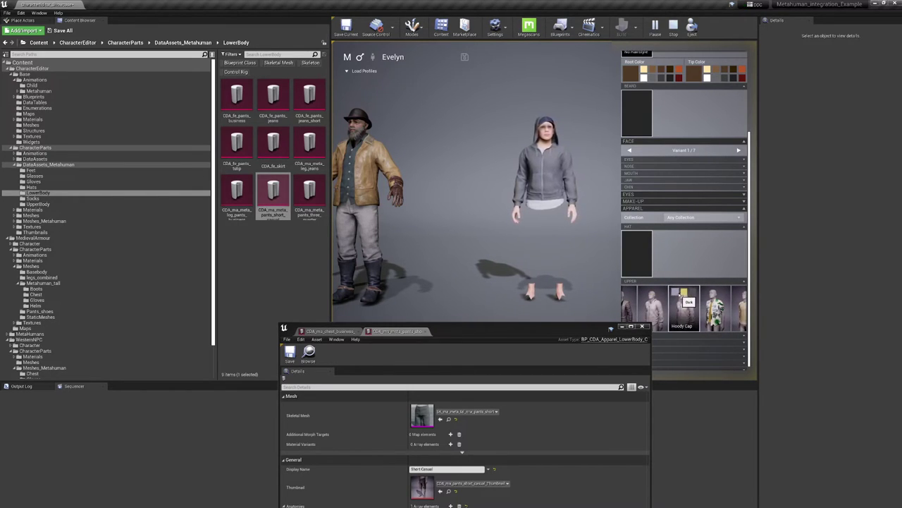
left_click(683, 292)
left_click(653, 304)
left_click(637, 299)
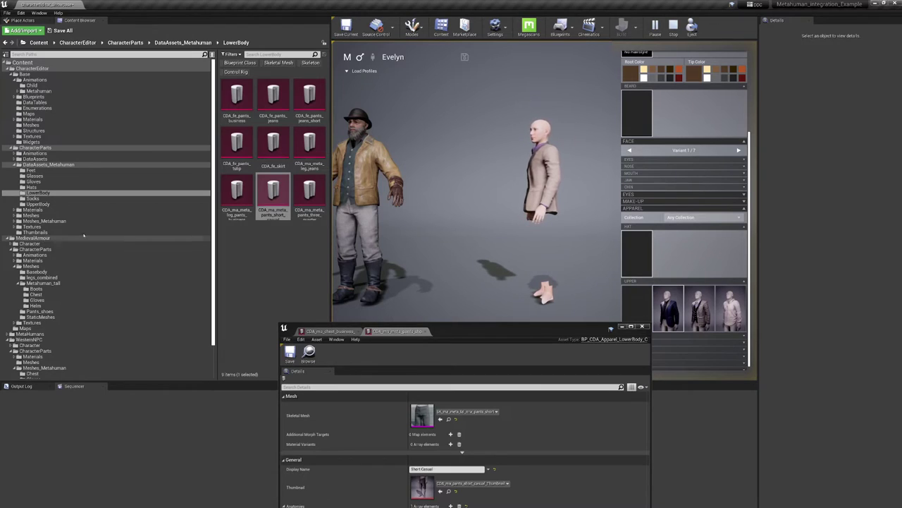
- Stop the play session and create a new level with a sky and floor, without saving the CharacterEditor_Showcase level
left_click_drag(534, 329, 695, 244)
left_click_drag(460, 337, 567, 337)
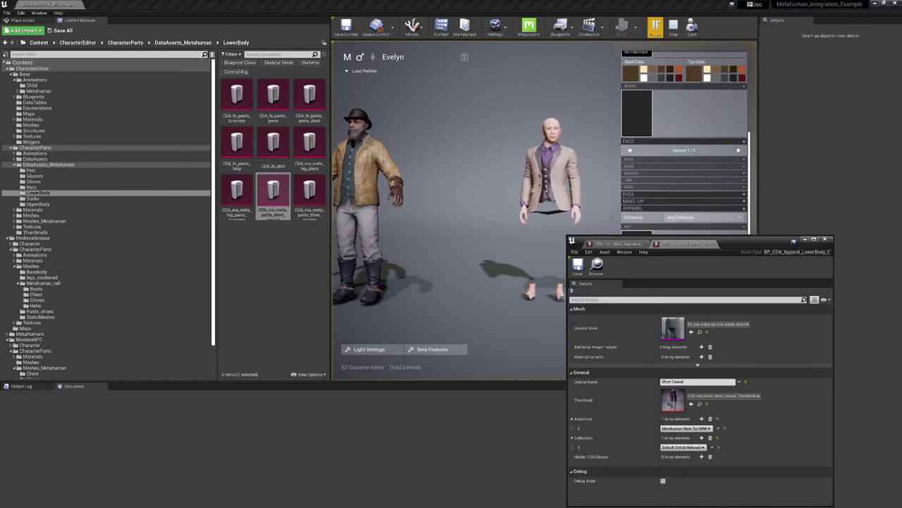
left_click(674, 27)
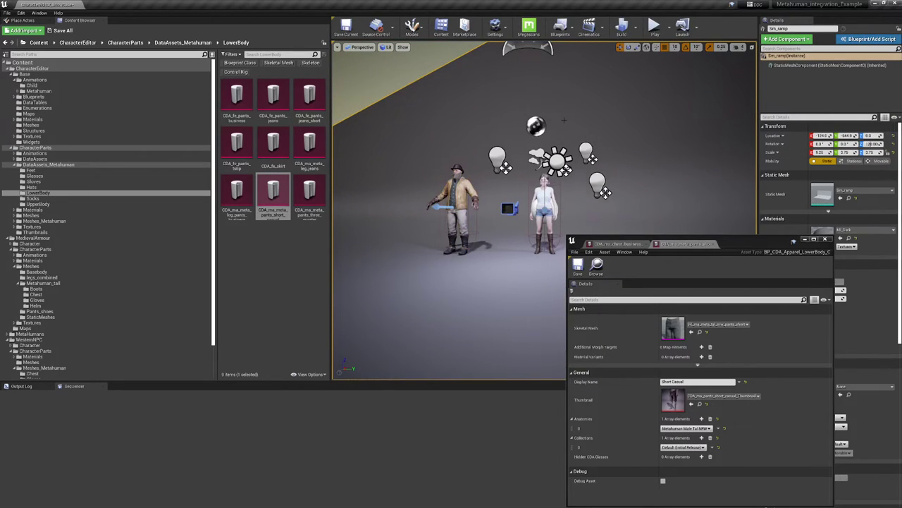
key("ctrl+n")
left_click(394, 218)
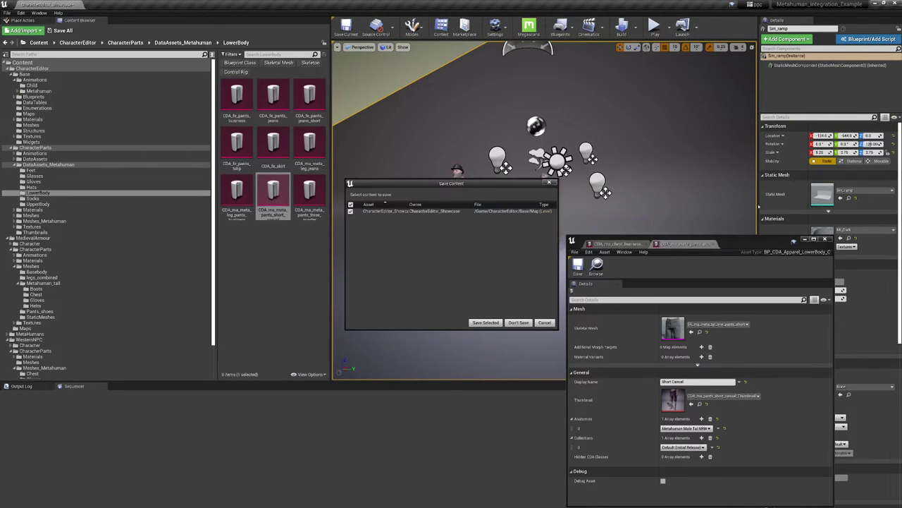
left_click(520, 322)
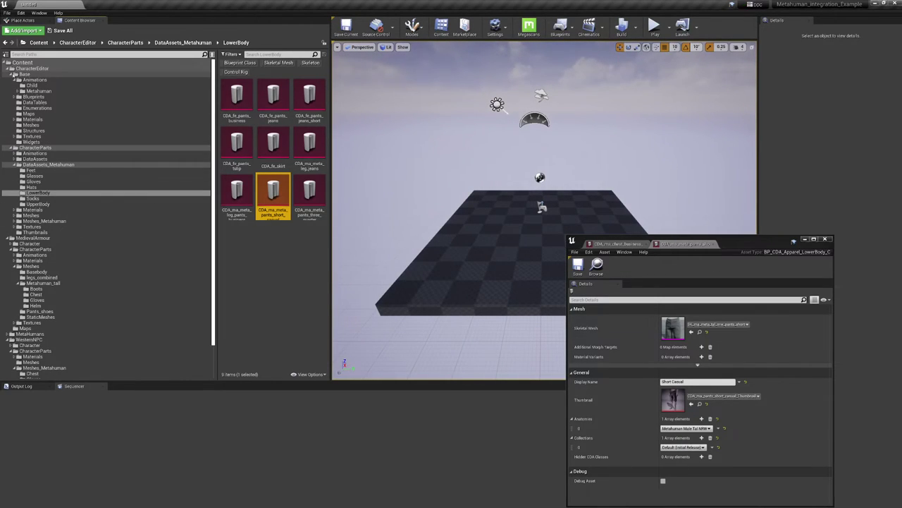
- Filter the MetaHumans folder to Control Rig assets and place MetaHuman_ControlRig on the floor of the new level
left_click(7, 69)
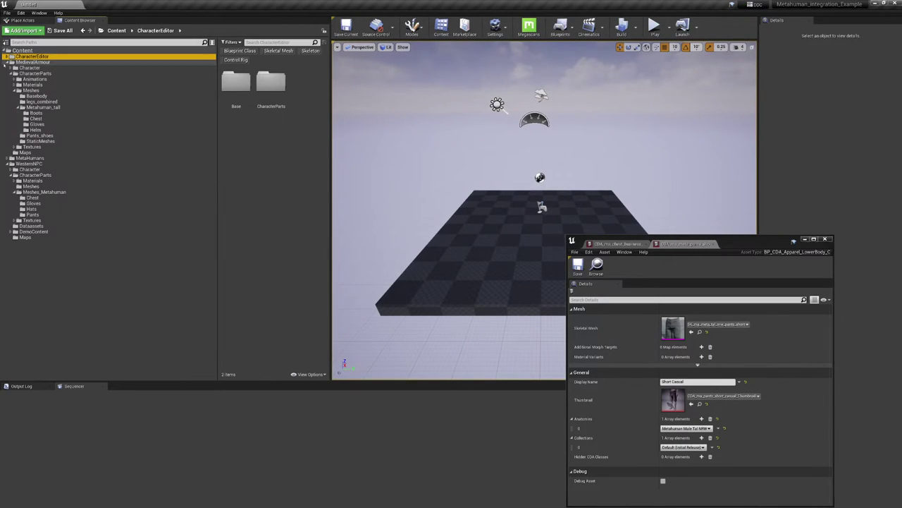
left_click(7, 62)
left_click(31, 67)
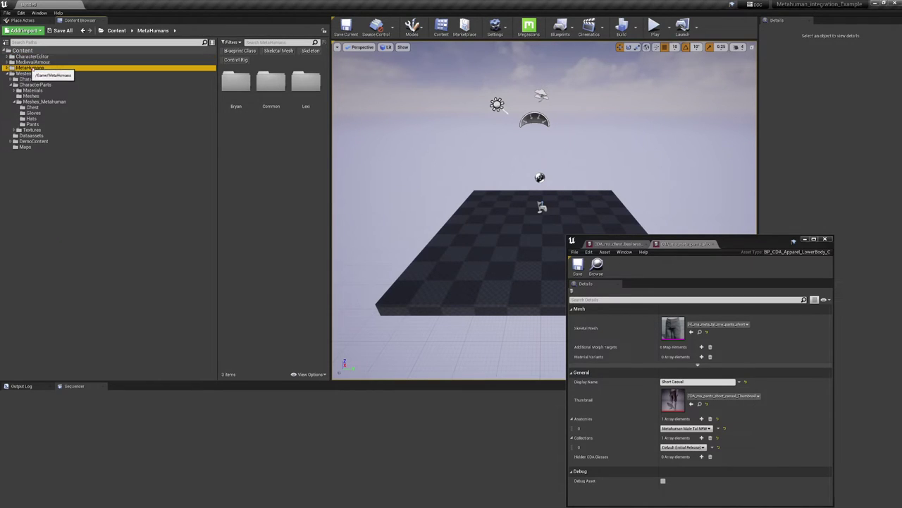
left_click(246, 60)
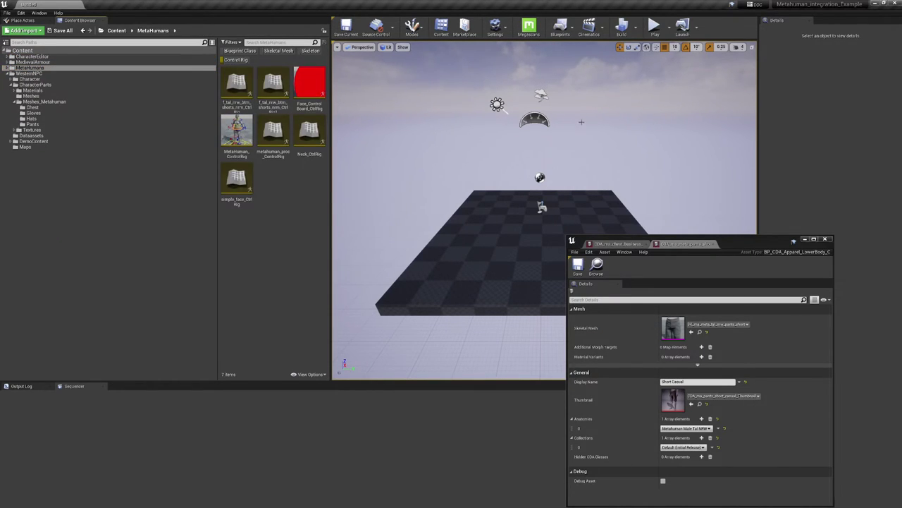
left_click_drag(237, 131, 481, 189)
key("w")
right_click_drag(481, 190, 398, 77)
left_click_drag(754, 243, 810, 143)
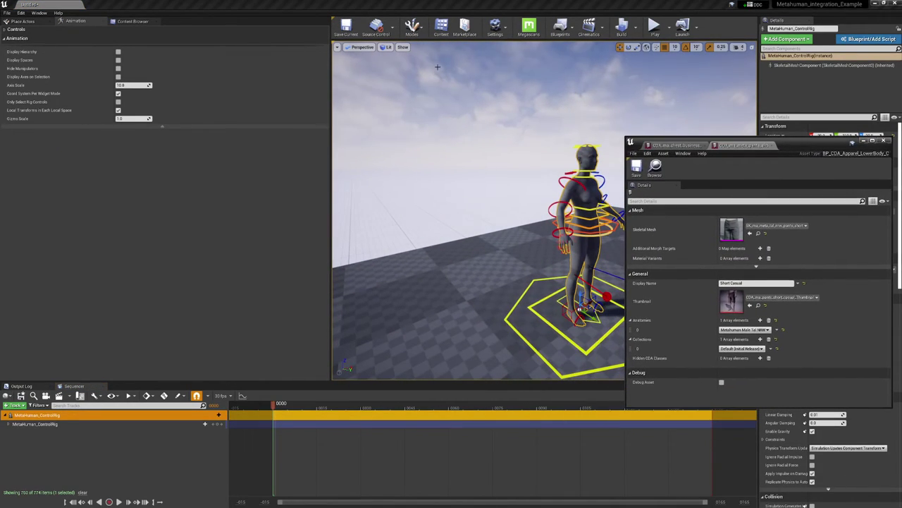
- Find the BP_Bryan blueprint in the MetaHumans folder and duplicate it as BP_Bryan_western_dress
left_click(441, 27)
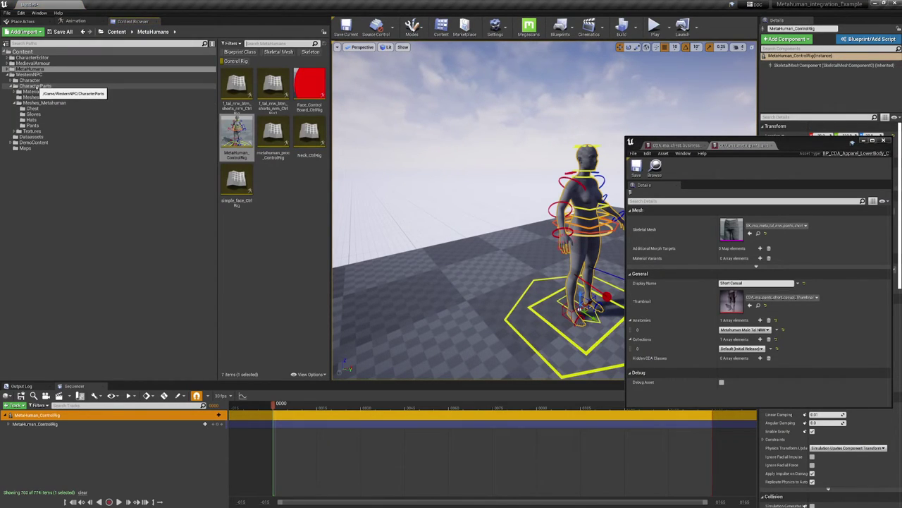
left_click(37, 86)
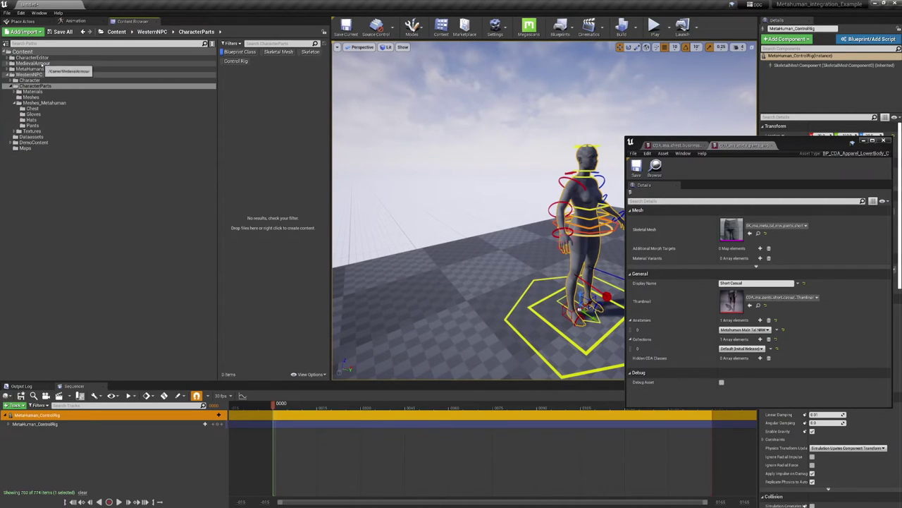
left_click(30, 68)
left_click(236, 84)
key("ctrl+w")
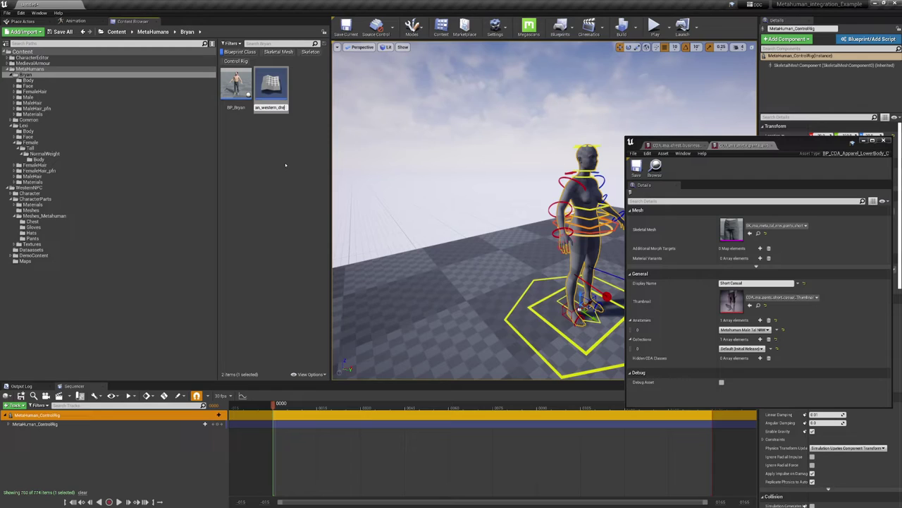
key("Return")
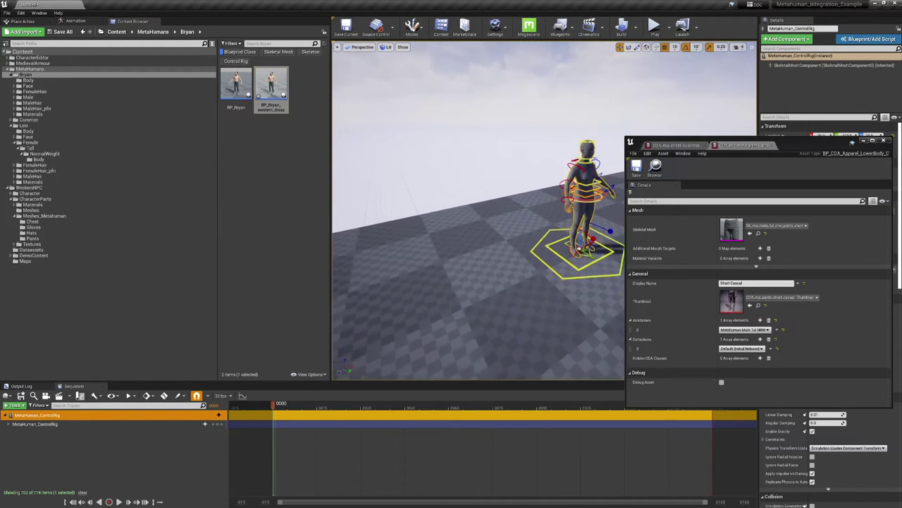
- Open the BP_Bryan_western_dress blueprint, widen its window and bring the body part components into view
double_click(270, 83)
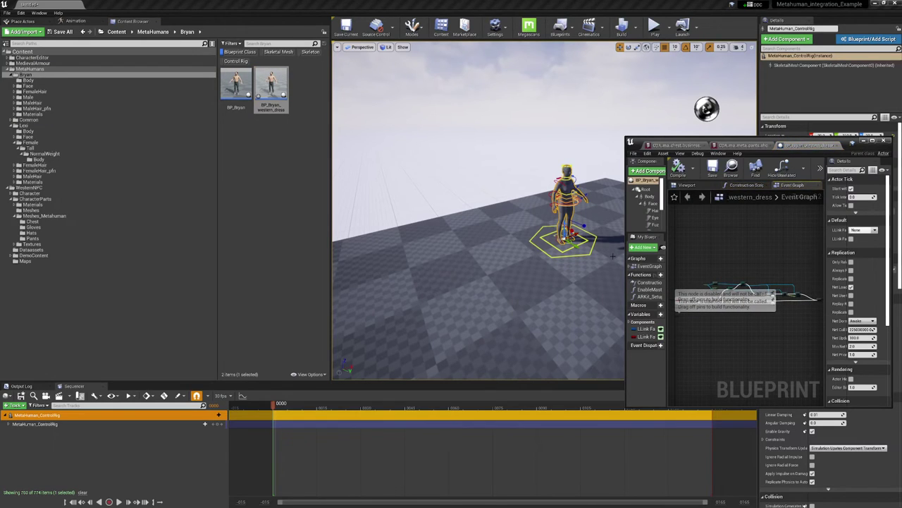
left_click_drag(625, 255, 438, 255)
scroll(656, 253, "up", 2)
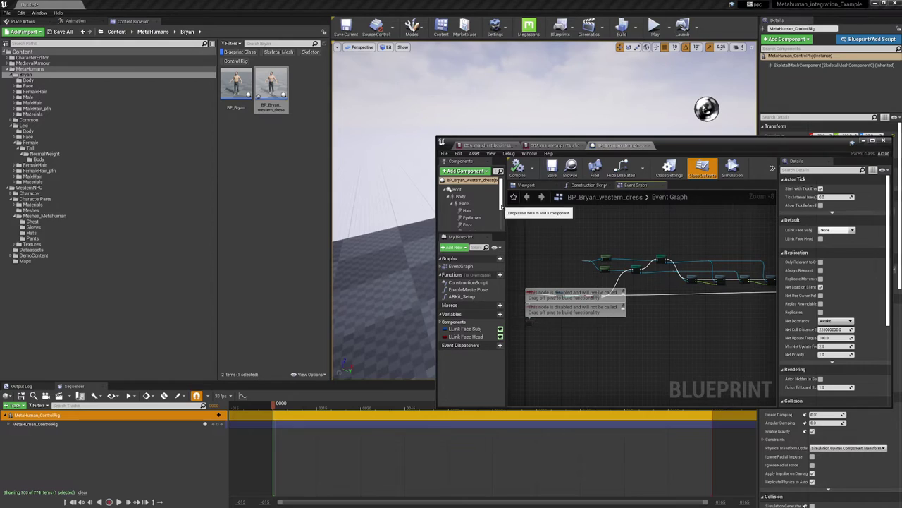
scroll(502, 224, "down", 3)
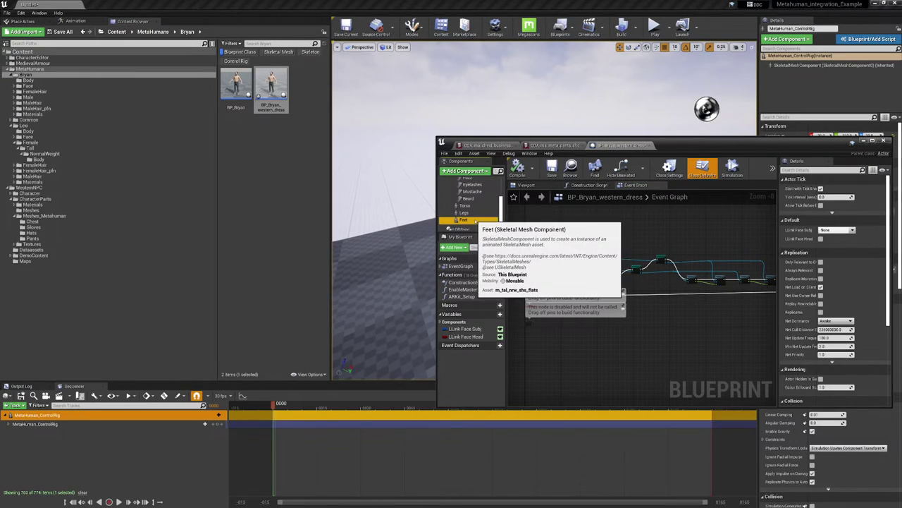
- Assign SK_ma_meta_tal_nrw_western_chest_04_a from the WesternNPC Chest folder as the Torso component's skeletal mesh
left_click(465, 206)
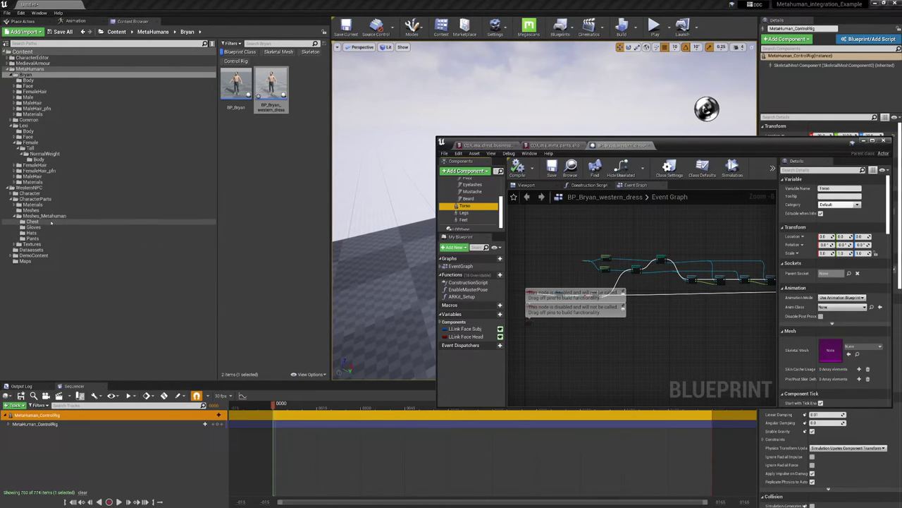
left_click(51, 222)
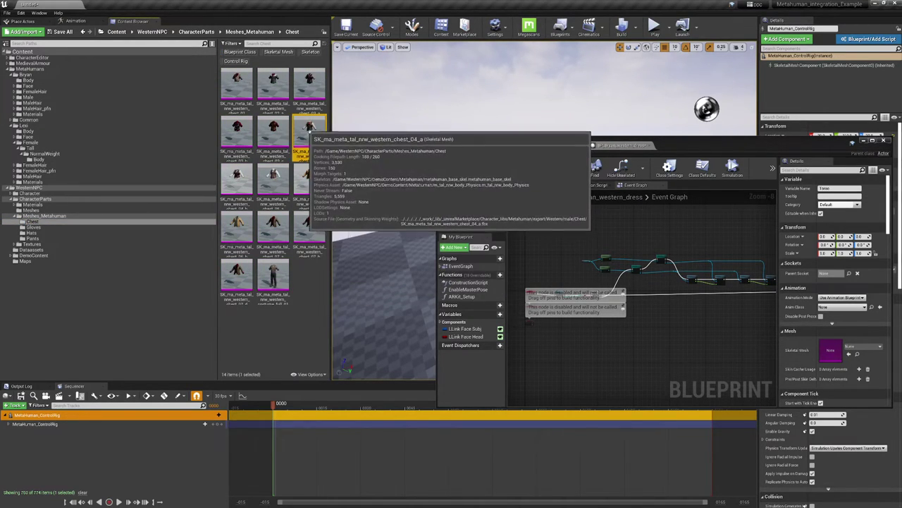
left_click_drag(309, 131, 830, 338)
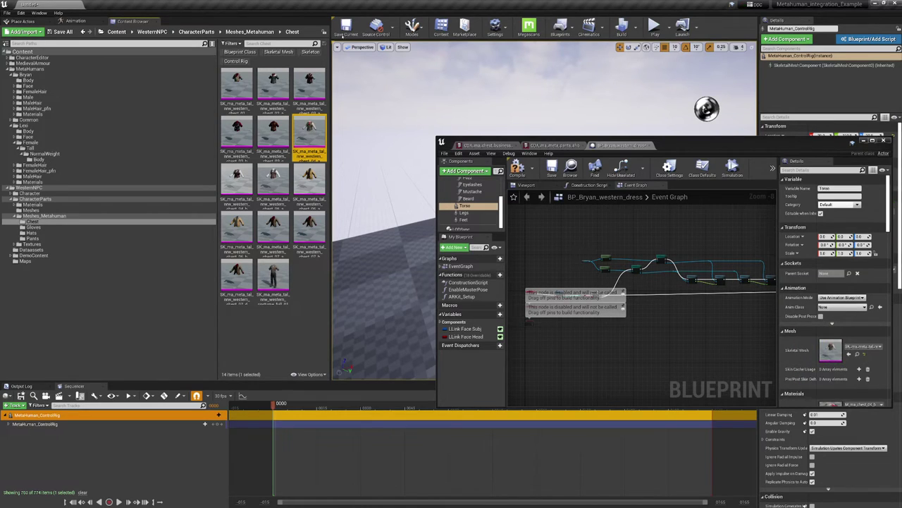
- Assign the grey western pants mesh from the WesternNPC Pants folder to the Legs component
left_click(474, 213)
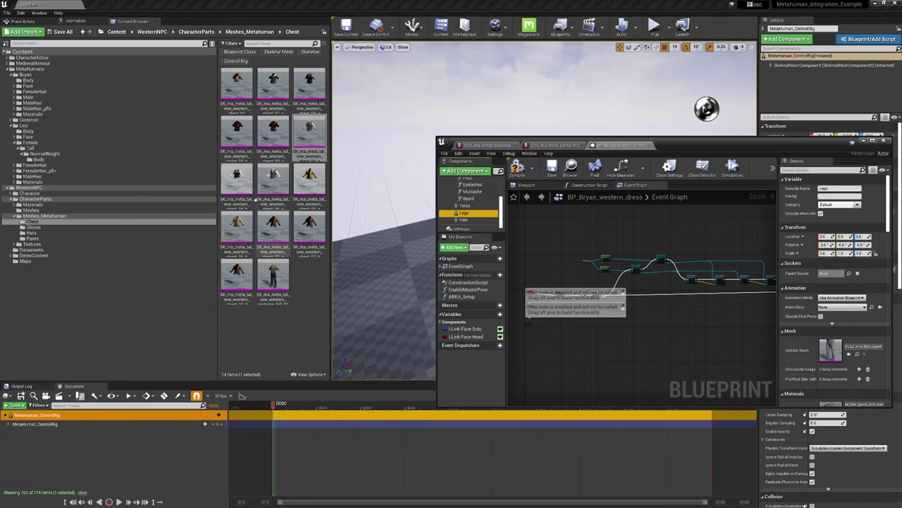
left_click(33, 239)
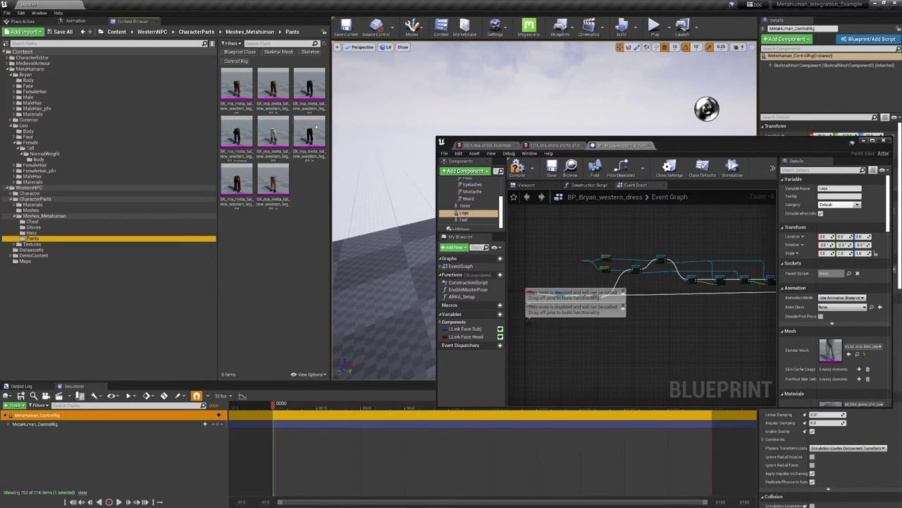
left_click_drag(274, 135, 829, 350)
- Assign the first western hat mesh from the WesternNPC Hats folder to the Feet component
left_click(471, 219)
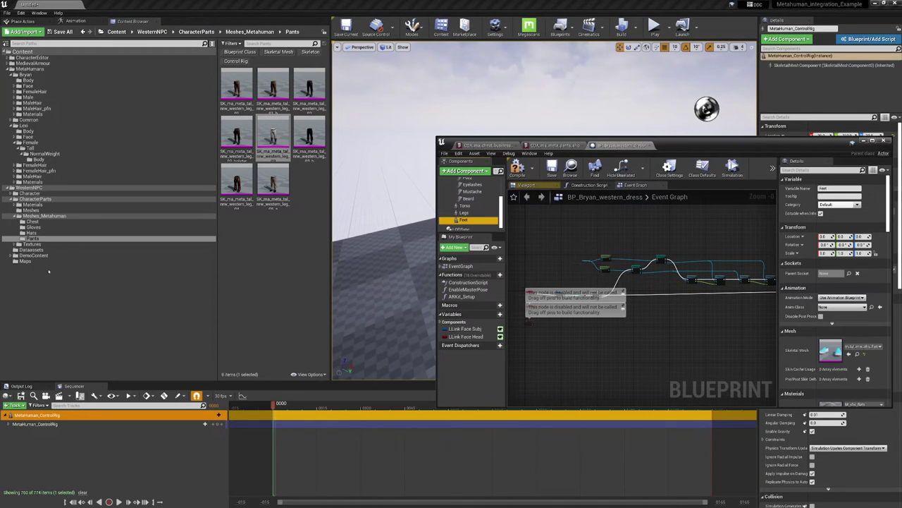
left_click(31, 233)
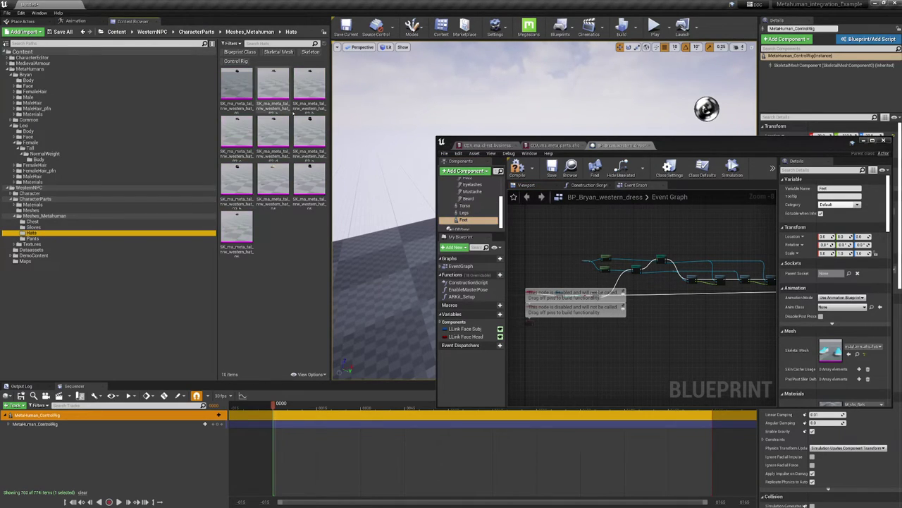
left_click_drag(236, 86, 825, 354)
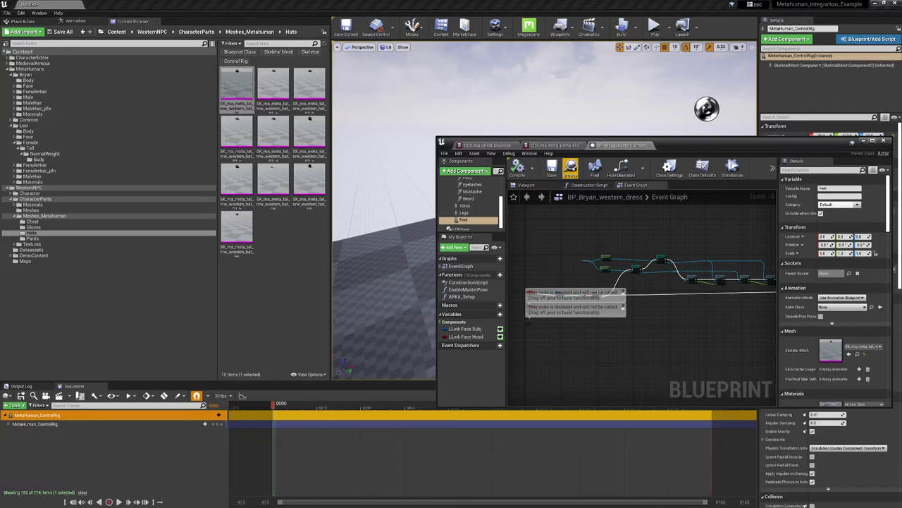
- Locate BP_Bryan_western_dress in the content folders and place it in the level, with the blueprint window out of the way
left_click(571, 169)
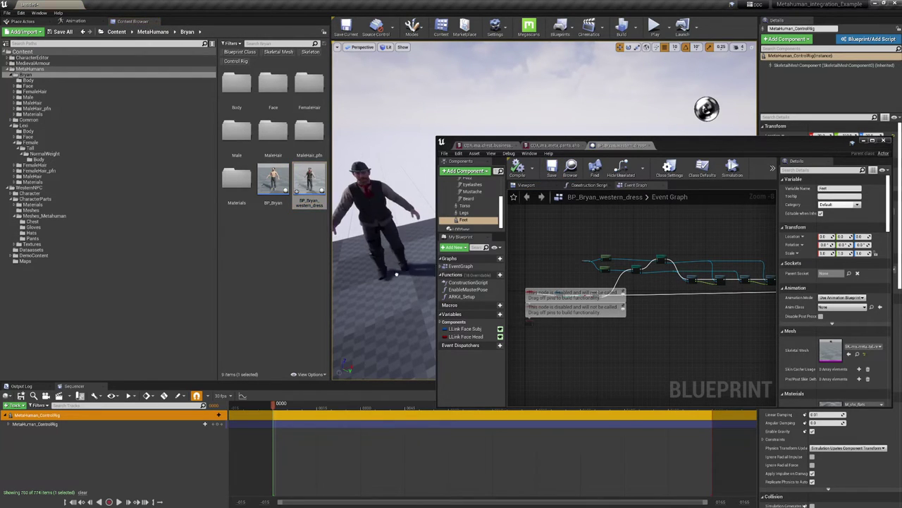
left_click_drag(397, 275, 408, 290)
left_click_drag(705, 144, 723, 185)
key("w")
right_click_drag(497, 99, 511, 85)
key("e")
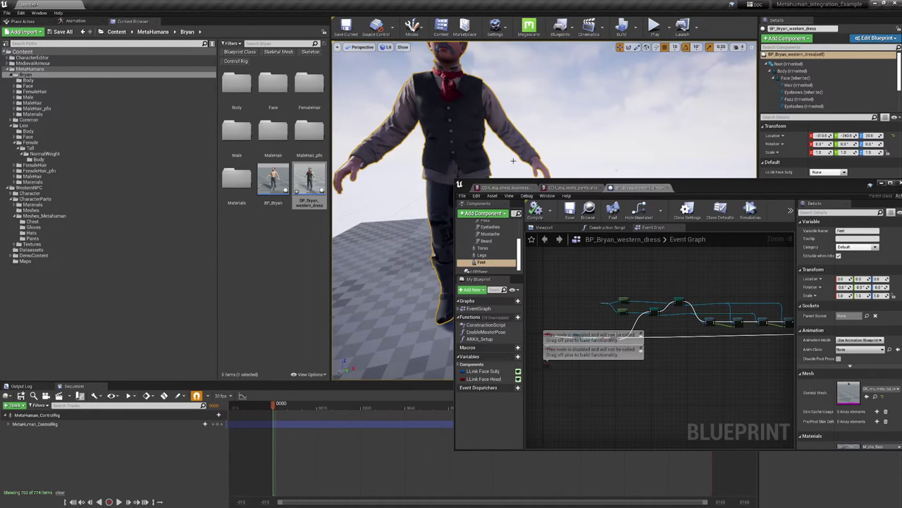
- Clear the M_shs_flats material override on the blueprint's Feet component and move the blueprint window off the character
left_click_drag(720, 186, 596, 100)
scroll(694, 262, "down", 3)
left_click(749, 316)
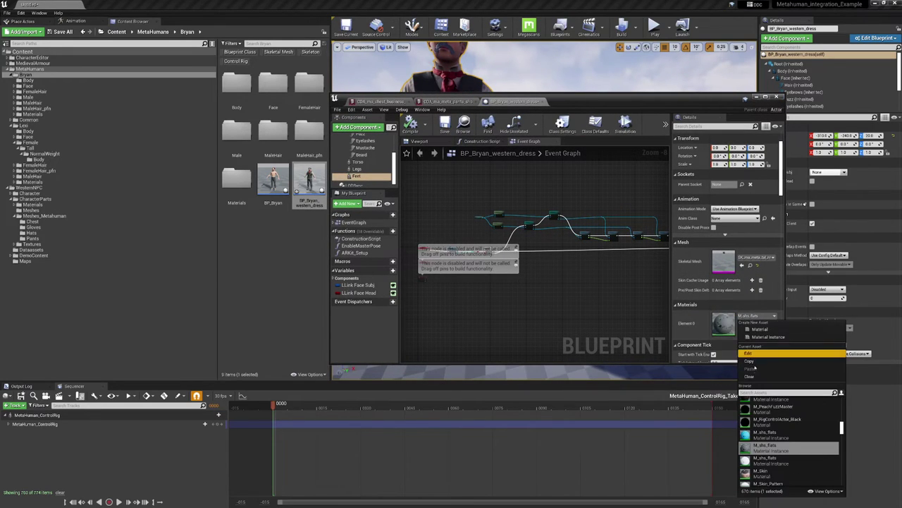
left_click(754, 378)
left_click_drag(673, 101, 276, 121)
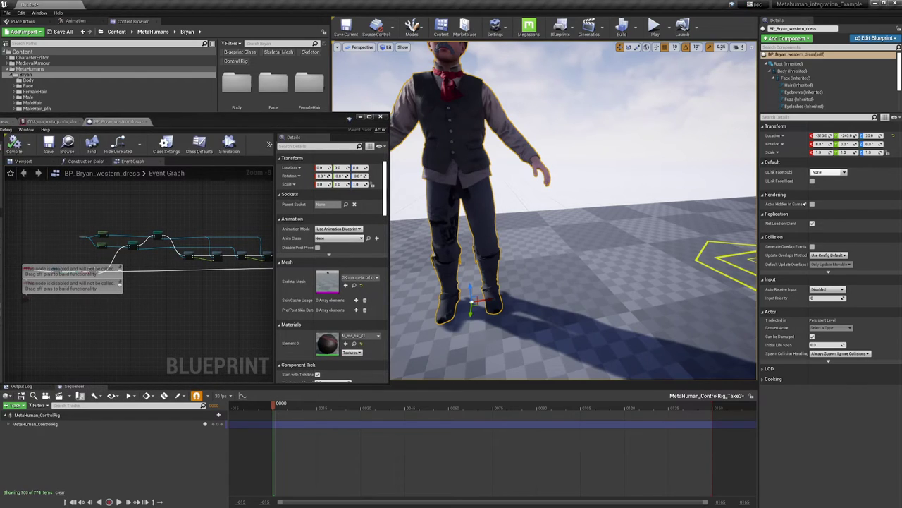
- Clear the material override on the placed character's Legs component, check the whole western outfit and deselect the character
double_click(480, 195)
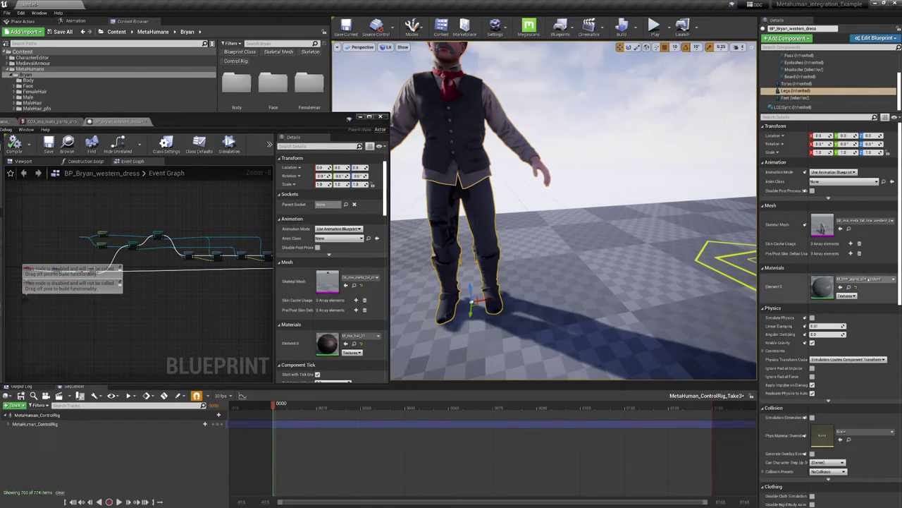
left_click(864, 279)
left_click(849, 339)
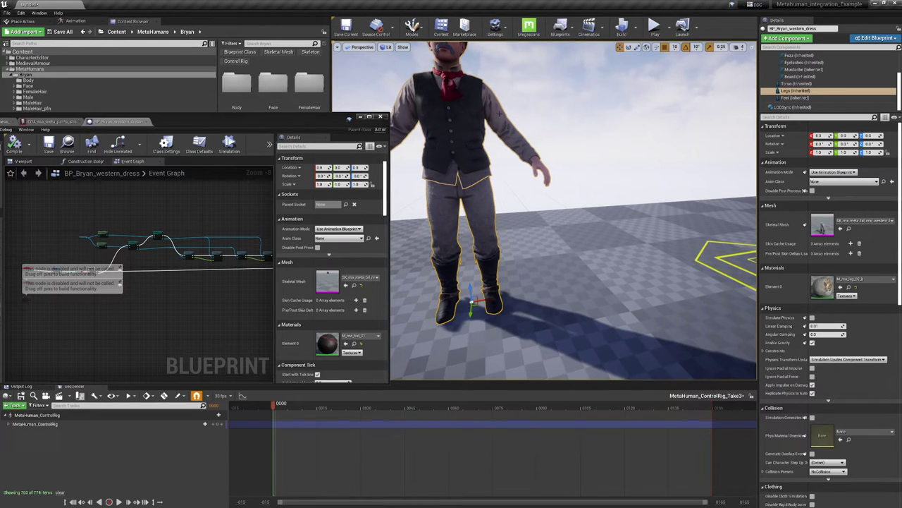
right_click_drag(499, 114, 494, 85)
scroll(545, 210, "down", 5)
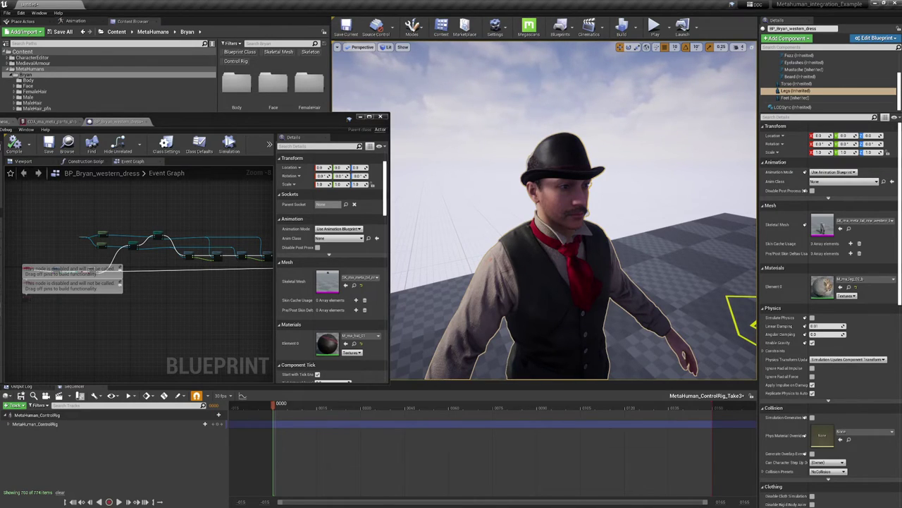
left_click(501, 168)
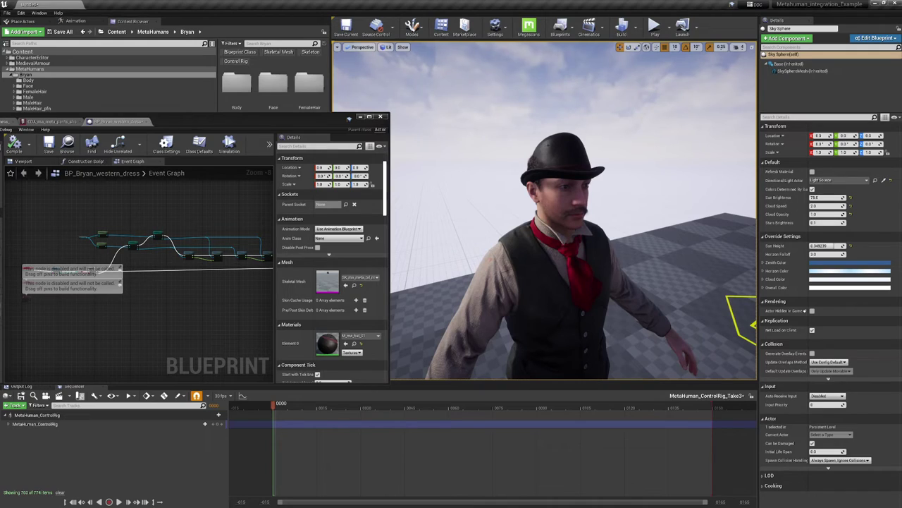
- Inspect how the hat mesh and the western outfit fit on the placed BP_Bryan_western_dress character, up close and from farther away
left_click(557, 282)
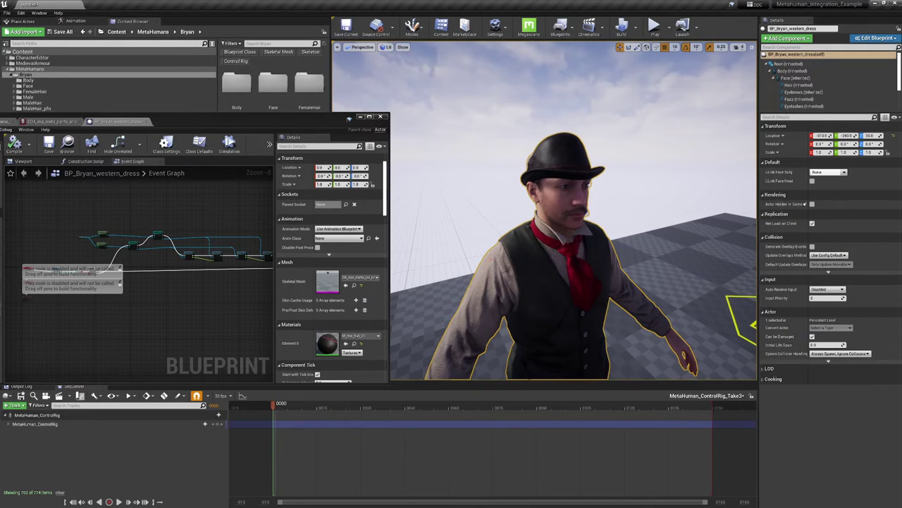
left_click(592, 151)
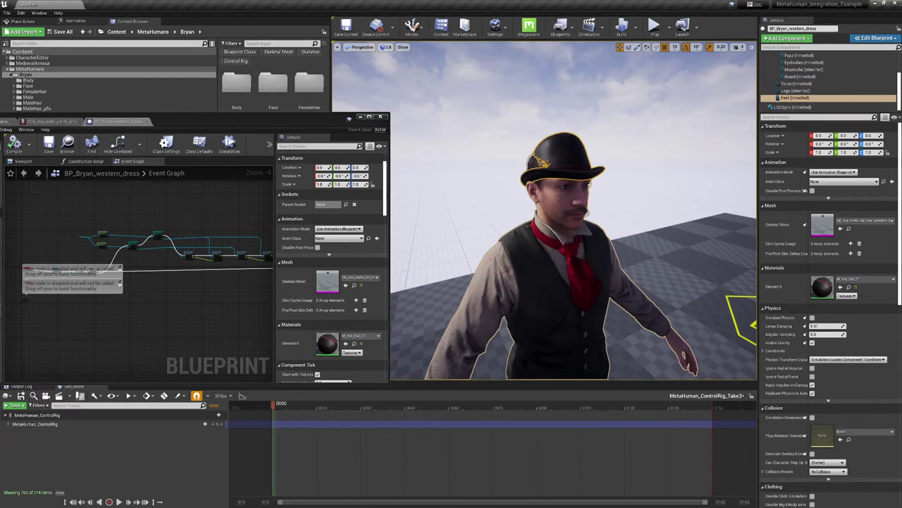
left_click(533, 149)
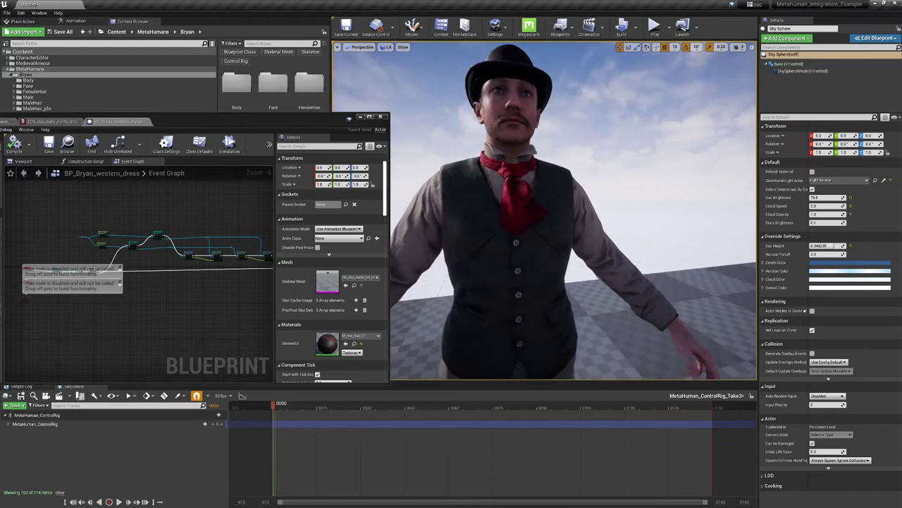
mouse_move(560, 257)
right_mouse_down()
mouse_move(561, 240)
mouse_move(561, 257)
right_mouse_up()
left_click(561, 257)
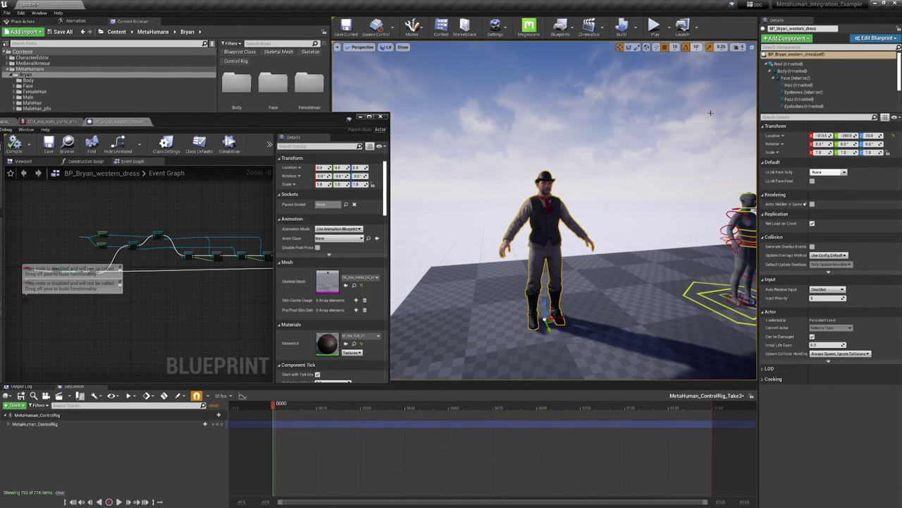
- Move the blueprint window off the content folders and add BP_Bryan_western_dress to the Sequencer as a new actor
left_click_drag(301, 122, 637, 300)
left_click(403, 324)
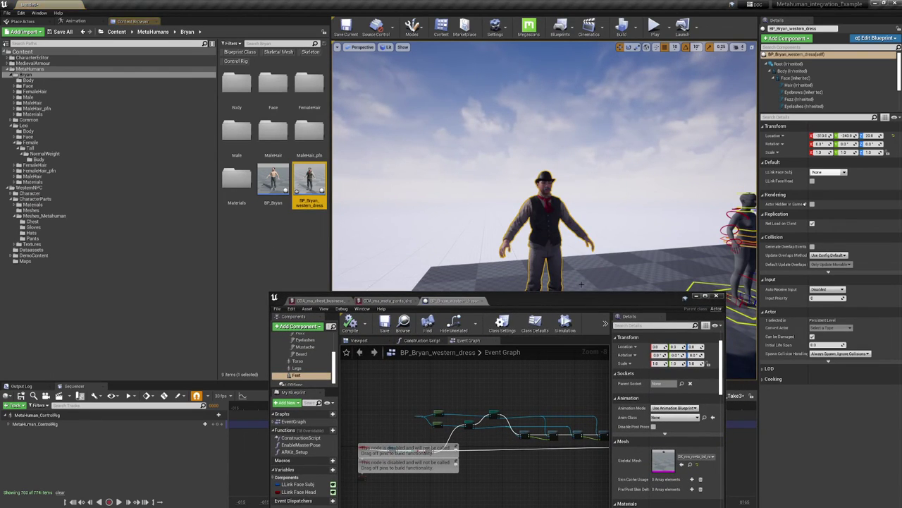
left_click_drag(572, 302, 672, 265)
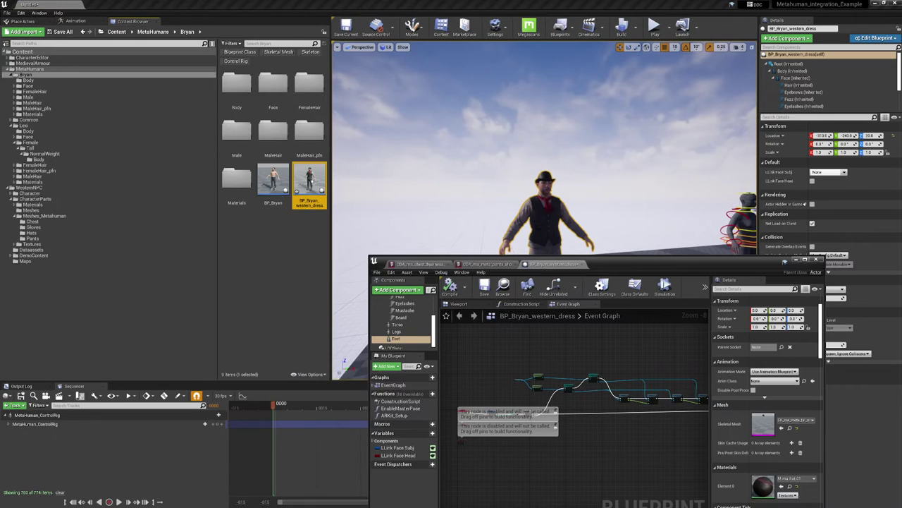
left_click_drag(309, 184, 90, 454)
mouse_move(539, 126)
right_mouse_down()
mouse_move(620, 169)
mouse_move(539, 126)
right_mouse_up()
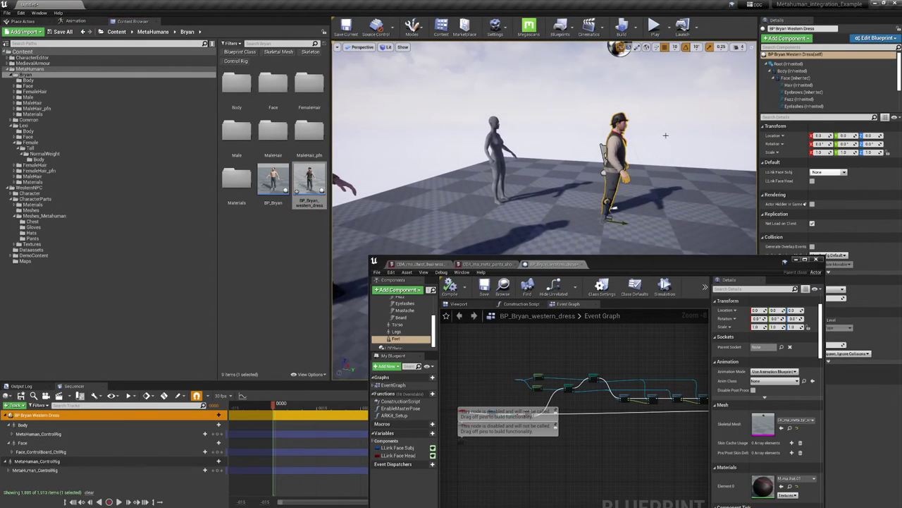
- Show the body control rig of the sequenced western character and raise the actor about 20 units above the floor
left_click(101, 424)
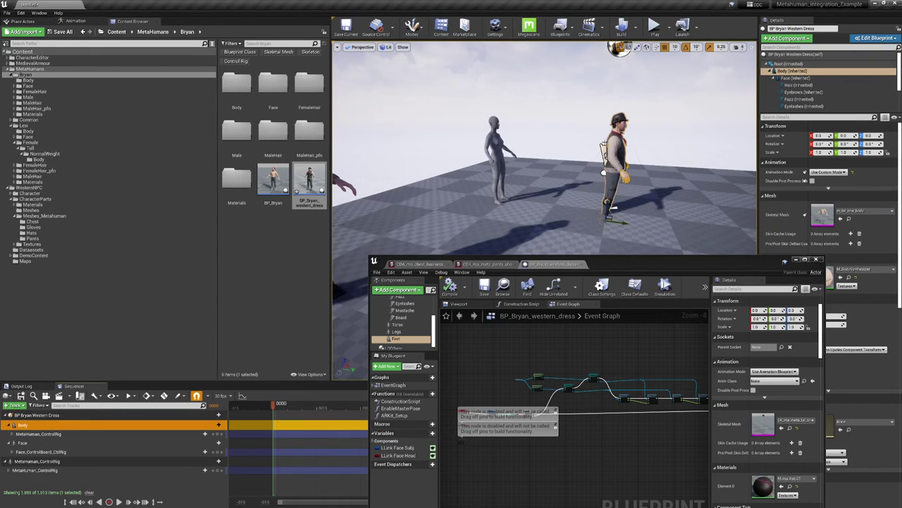
right_click_drag(604, 144, 536, 148)
scroll(687, 130, "down", 3)
left_click(42, 434)
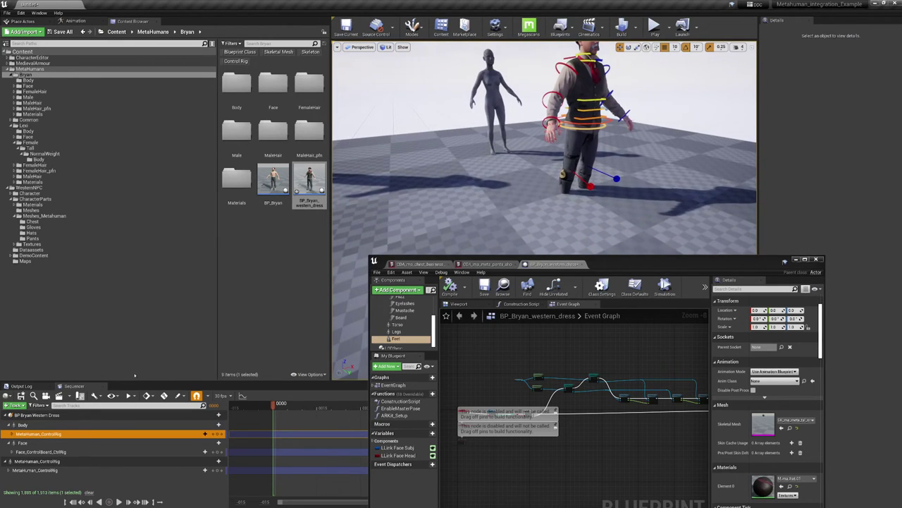
left_click(77, 418)
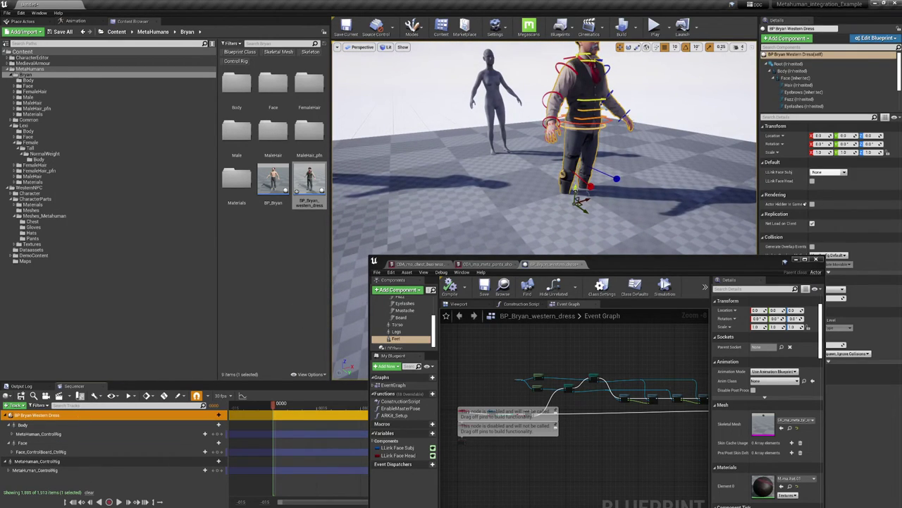
left_click_drag(576, 189, 577, 172)
right_click_drag(544, 176, 578, 134)
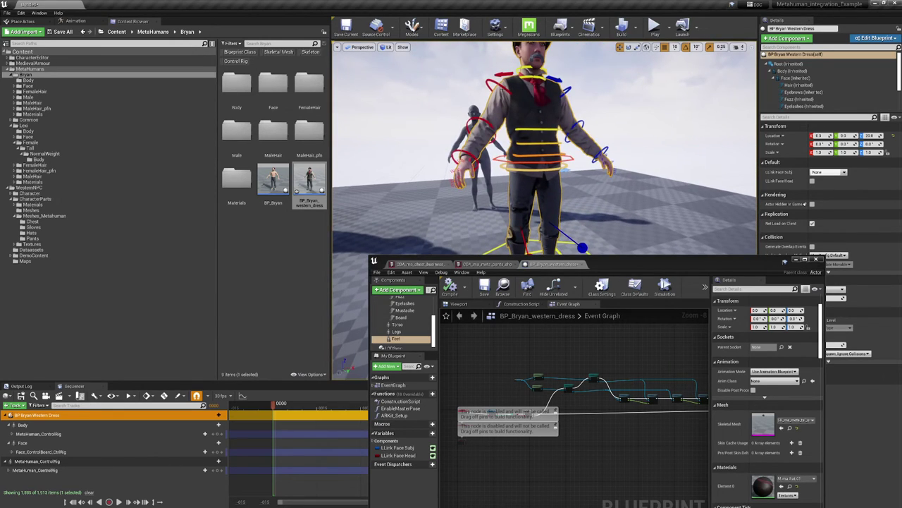
- Rotate the right upper arm control and select the neck_02_ctrl control to test how the outfit deforms
left_click(503, 89)
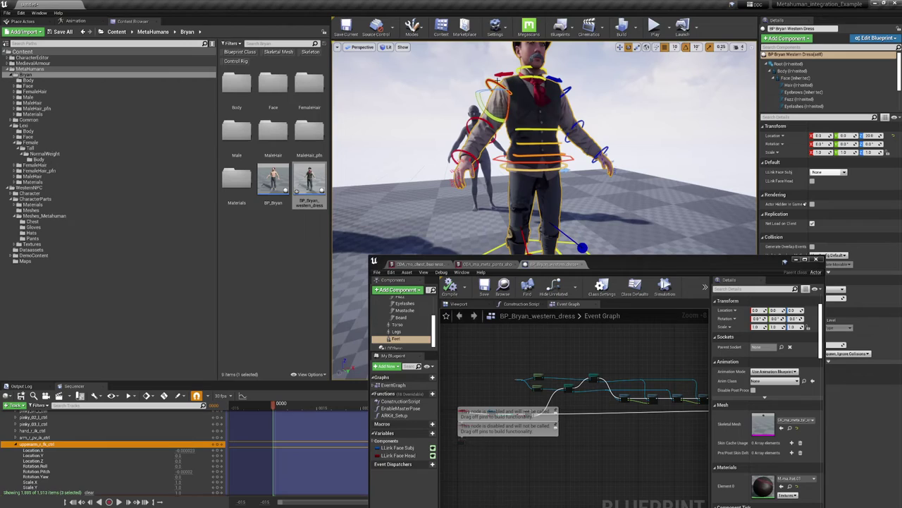
mouse_move(481, 102)
left_mouse_down()
mouse_move(454, 76)
mouse_move(483, 107)
left_mouse_up()
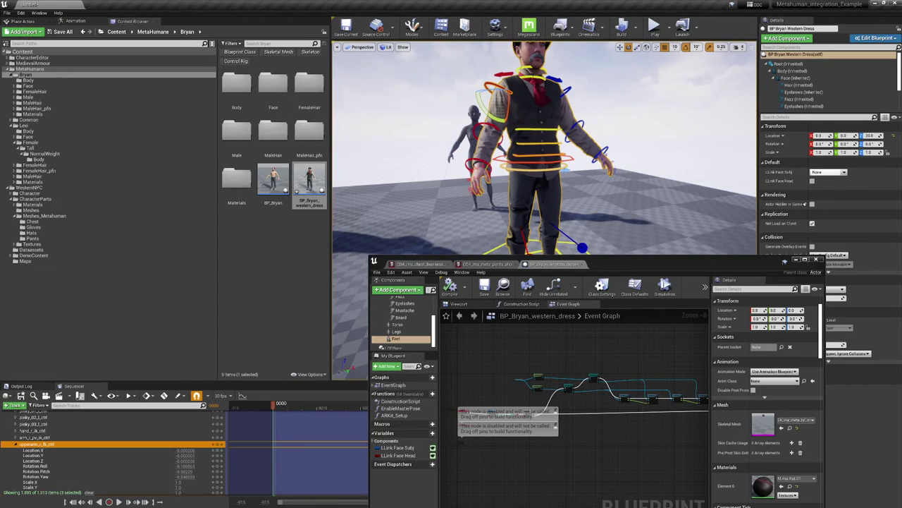
left_click(534, 71)
left_click_drag(525, 69, 546, 70)
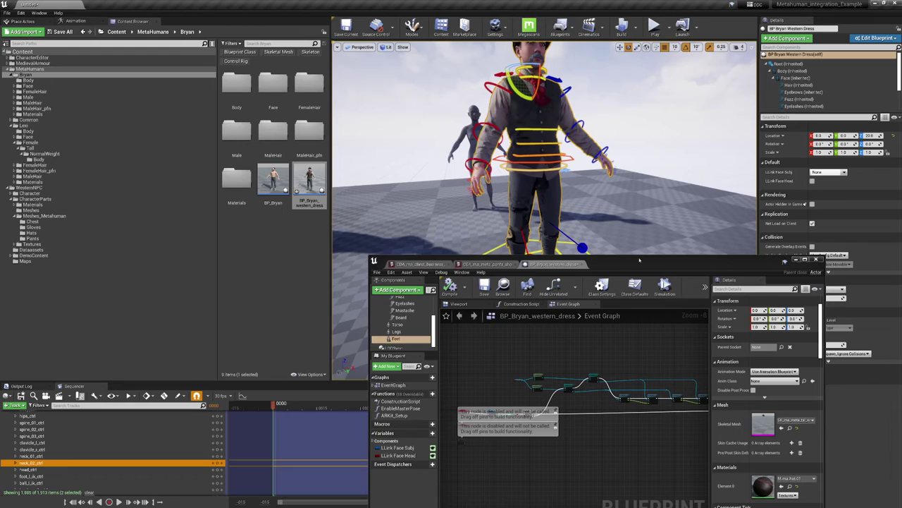
left_click_drag(639, 260, 615, 172)
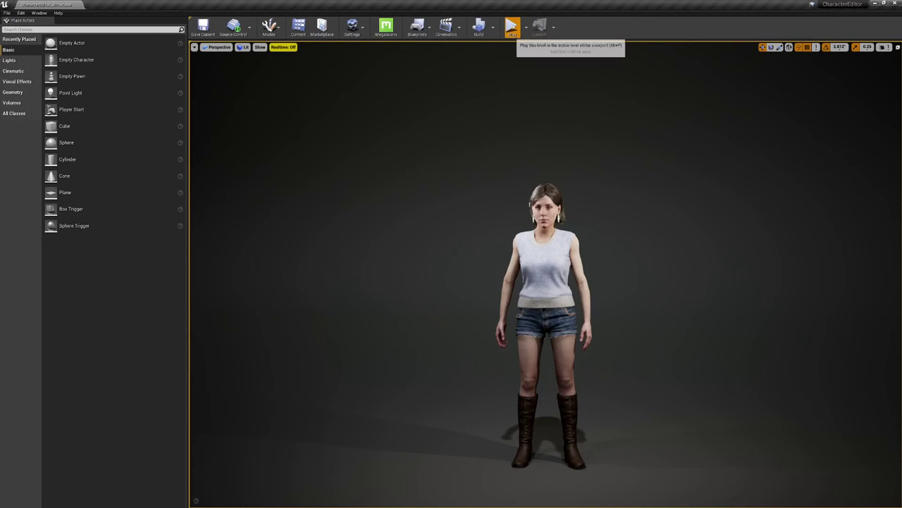
- Play the CharacterEditor showcase level and switch the character to male with the M base type
left_click(512, 25)
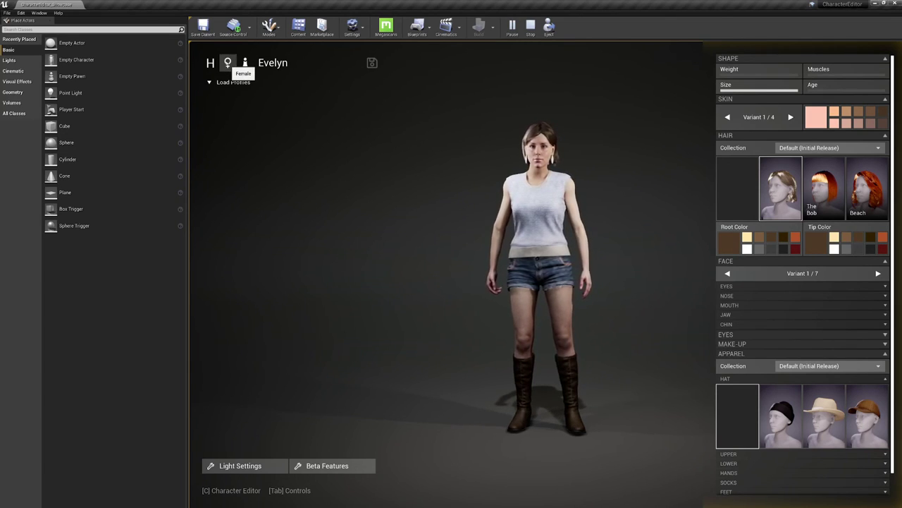
left_click(228, 63)
left_click(210, 62)
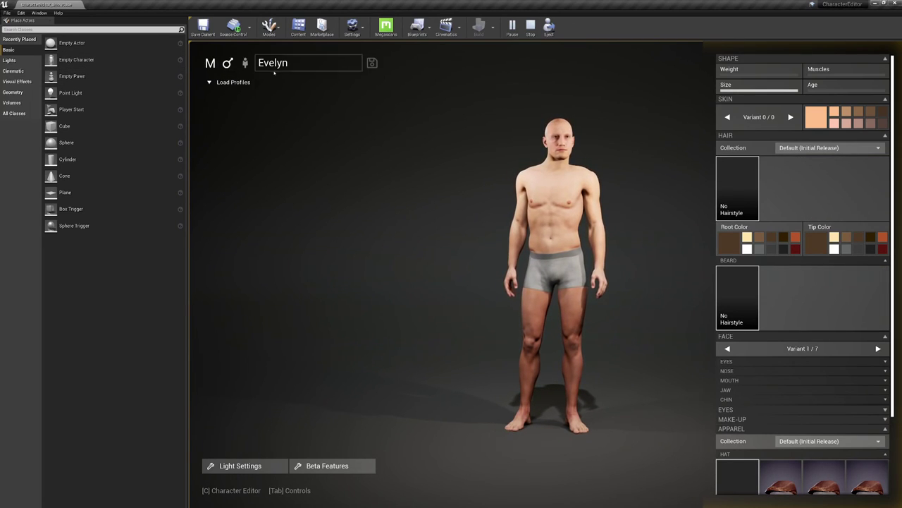
- Randomize the male character's apparel repeatedly within the Default (Initial Release) collection
left_click(721, 431)
left_click(721, 432)
left_click(722, 431)
left_click(721, 430)
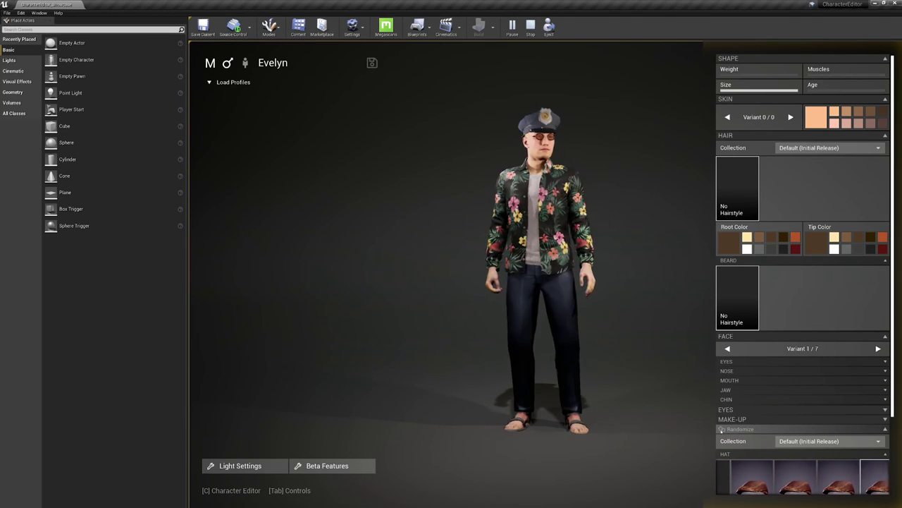
left_click(721, 431)
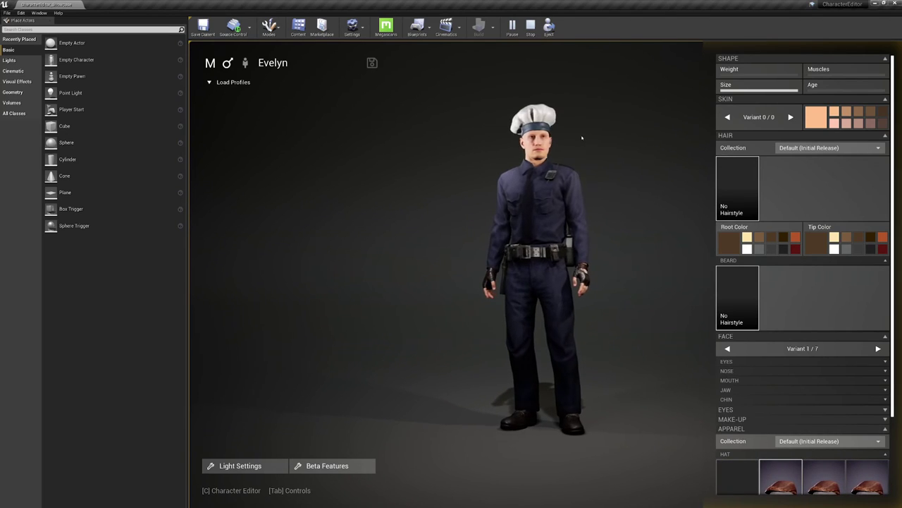
left_click(721, 429)
left_click(722, 428)
left_click(721, 428)
left_click(721, 429)
left_click(721, 428)
left_click(722, 429)
left_click(721, 429)
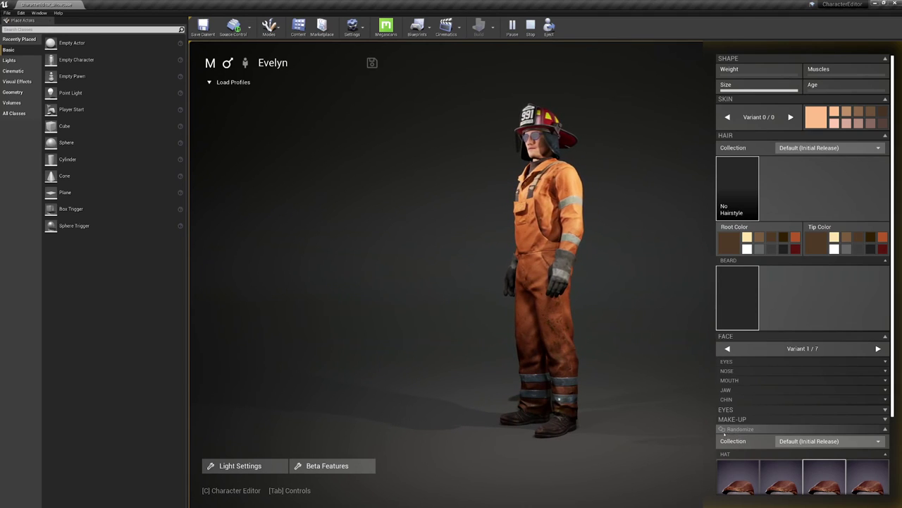
- Set the apparel collection to Military_Citizen_Mix and randomize the outfit repeatedly to check various combinations, including close up
left_click(829, 441)
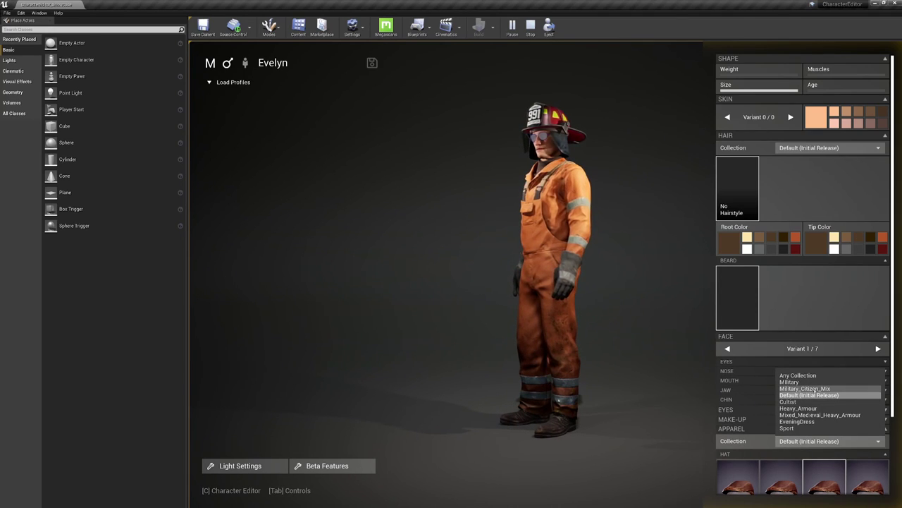
left_click(811, 388)
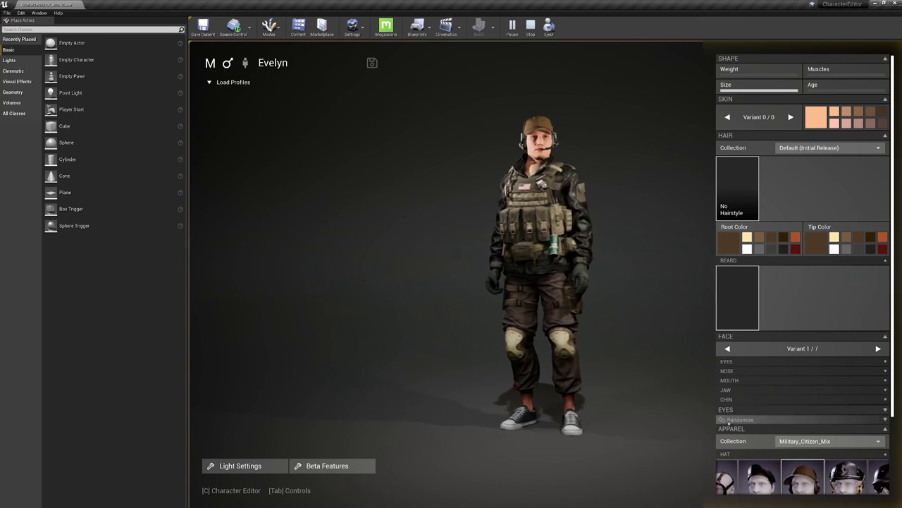
left_click(733, 429)
left_click(722, 429)
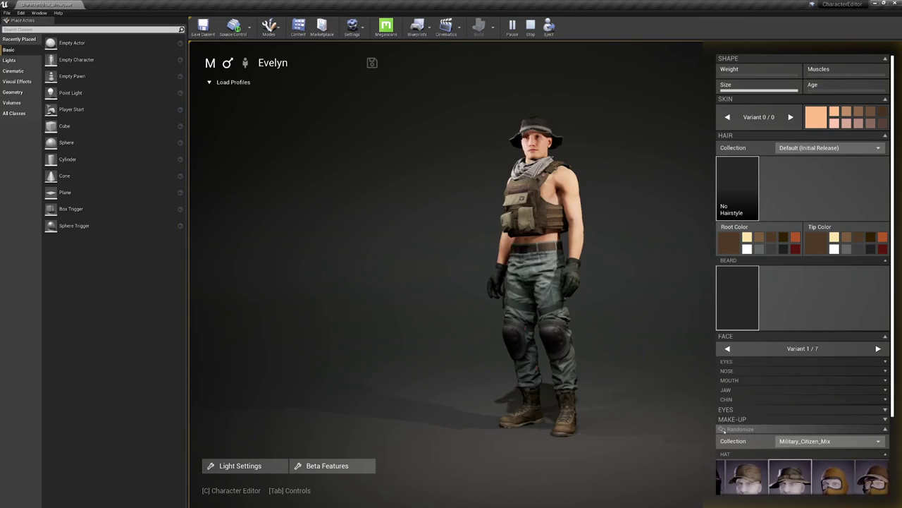
left_click(722, 429)
left_click(722, 430)
left_click(722, 430)
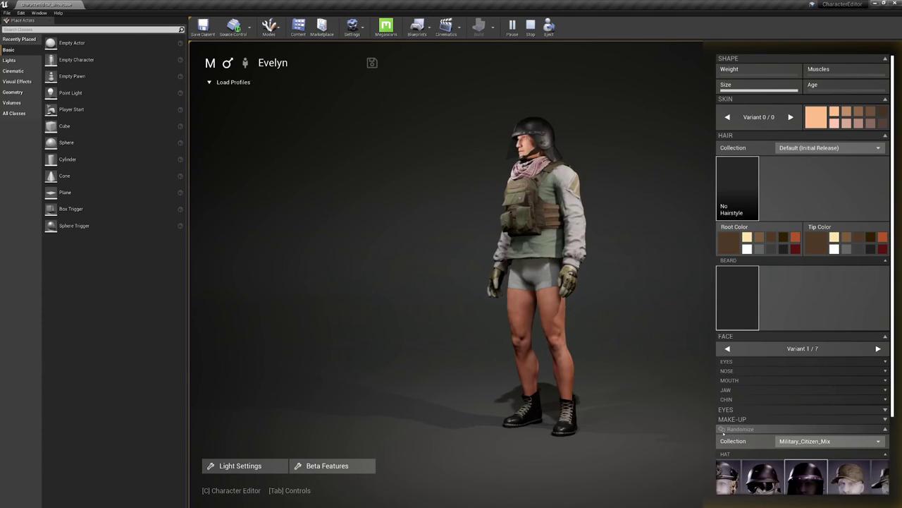
left_click(726, 429)
left_click(726, 429)
left_click(726, 429)
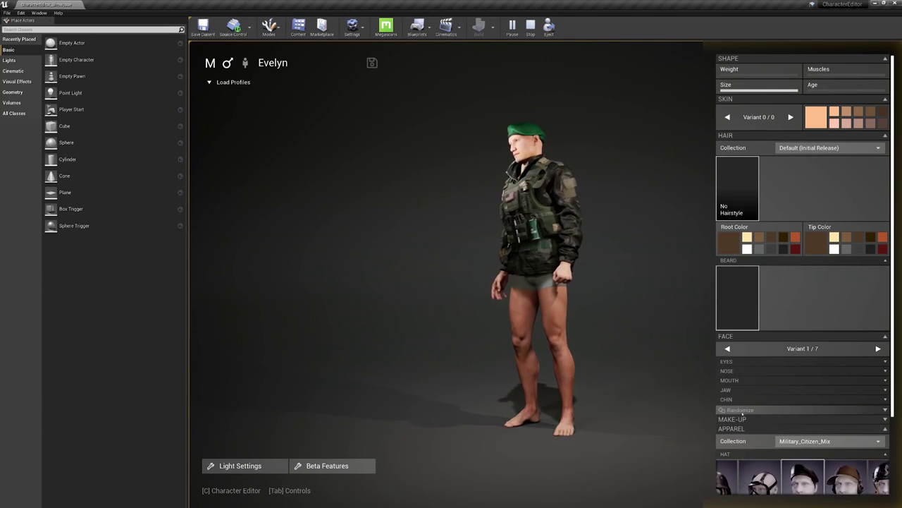
left_click(727, 428)
left_click(726, 429)
left_click(726, 428)
left_click(726, 428)
left_click(726, 428)
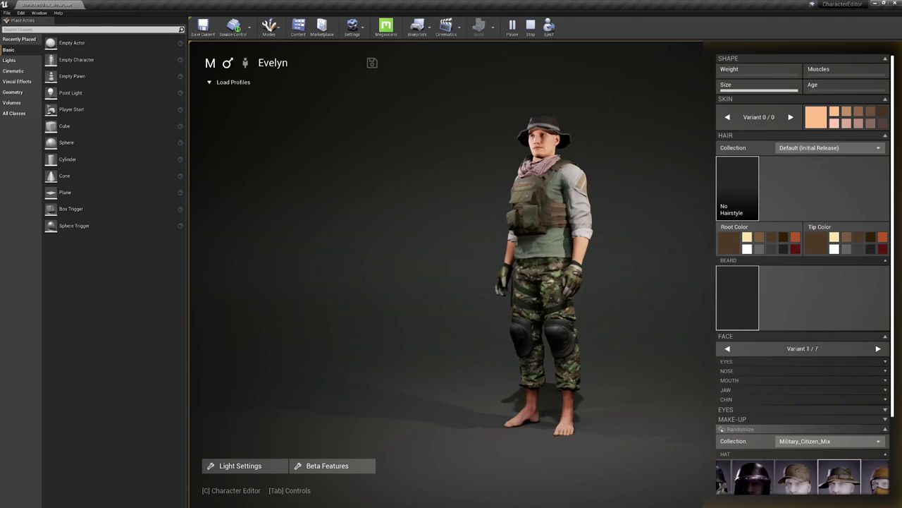
left_click(726, 428)
left_click(726, 428)
left_click(726, 429)
left_click(726, 428)
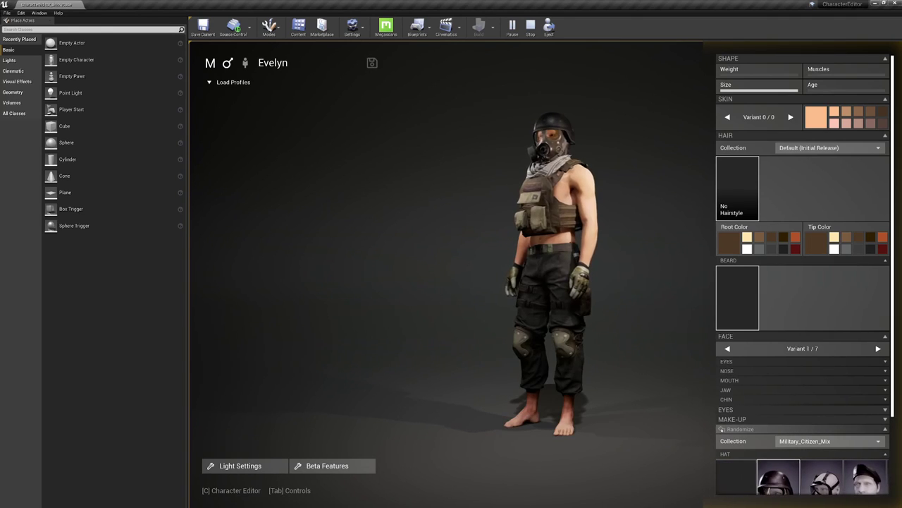
scroll(573, 211, "up", 3)
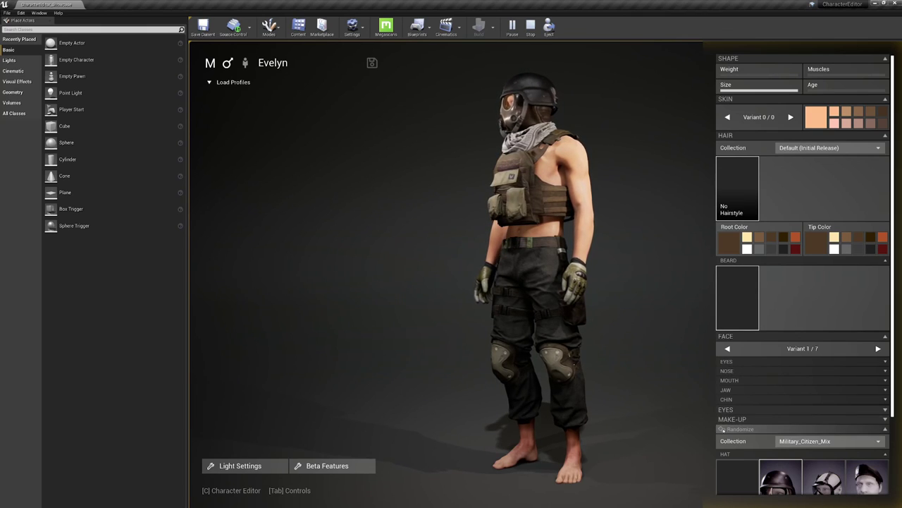
left_click(726, 428)
left_click(723, 429)
left_click(723, 430)
left_click(723, 430)
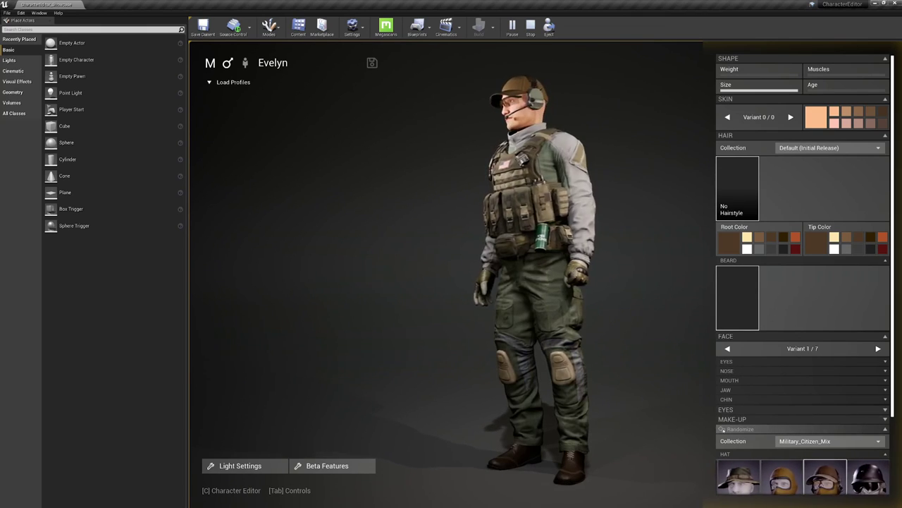
left_click(723, 429)
left_click(726, 429)
left_click(727, 429)
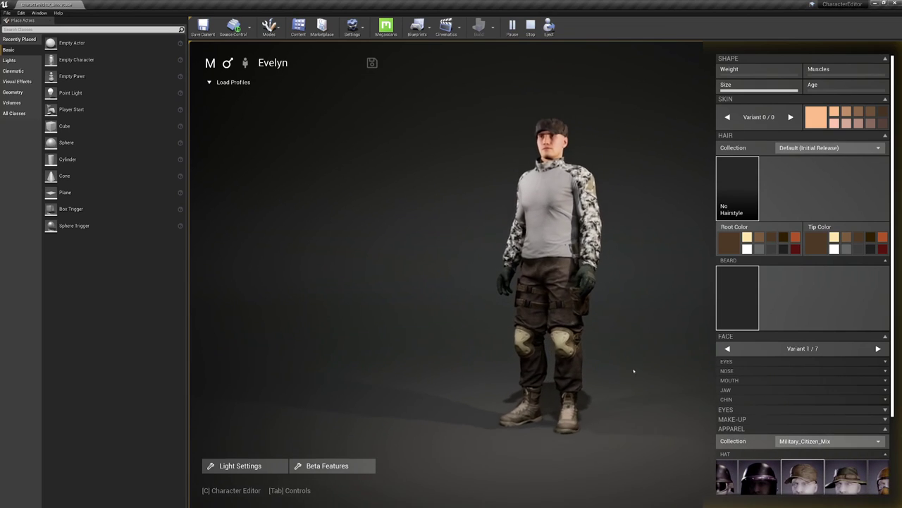
- Try several Military_Citizen_Mix hats on the character, choose the balaclava in its skull-print variant and turn the character to check it
scroll(813, 487, "up", 5)
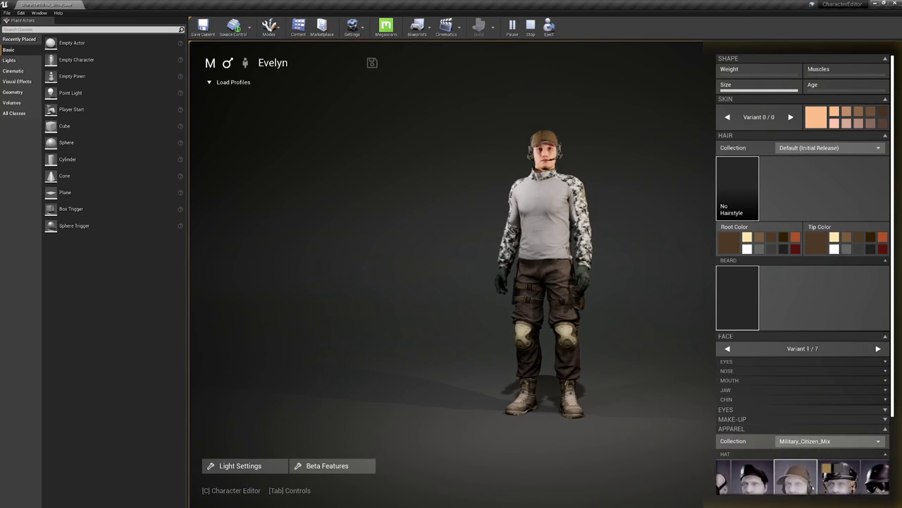
scroll(803, 476, "down", 4)
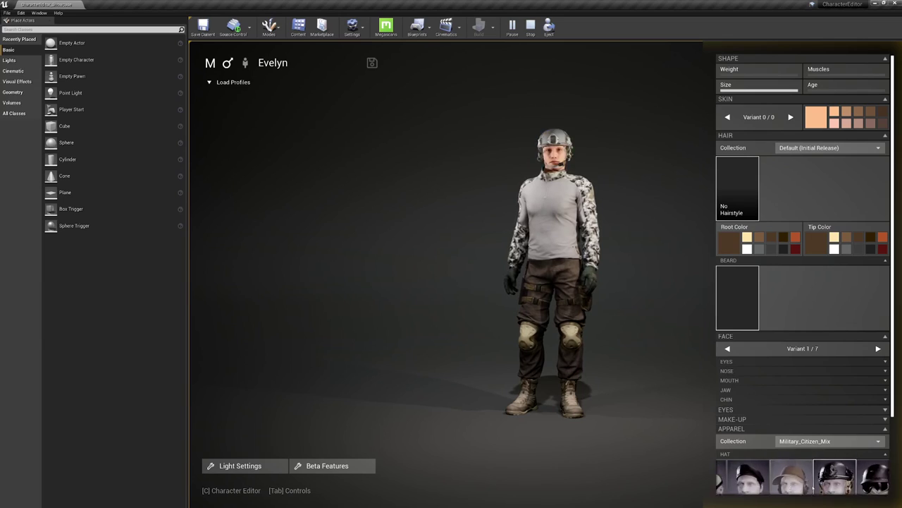
scroll(803, 476, "down", 4)
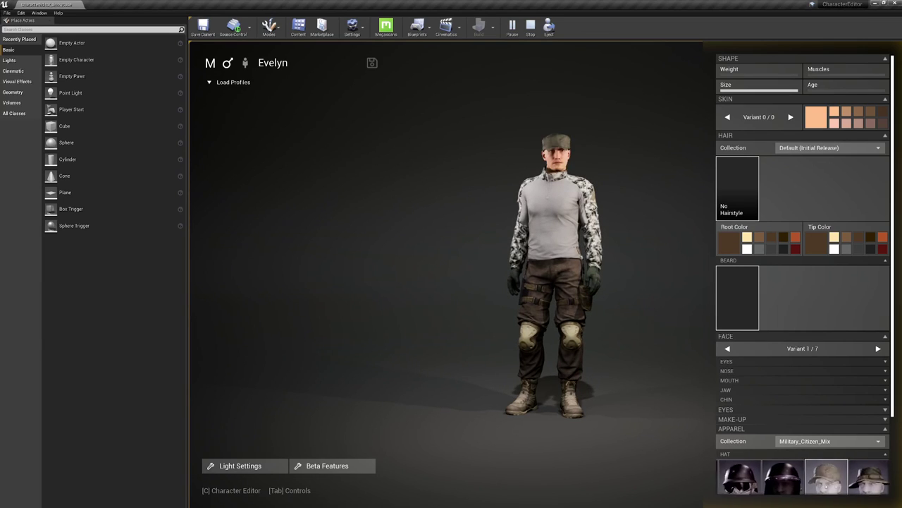
scroll(802, 471, "down", 3)
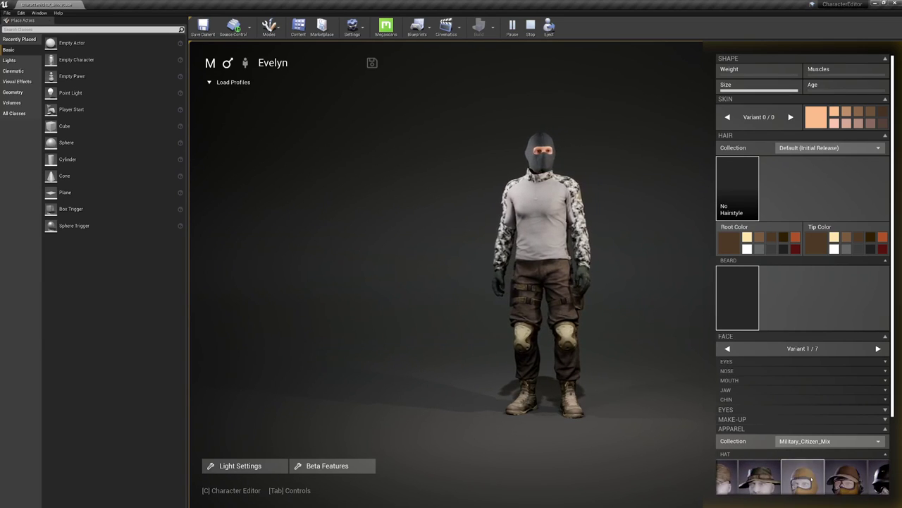
scroll(802, 469, "down", 2)
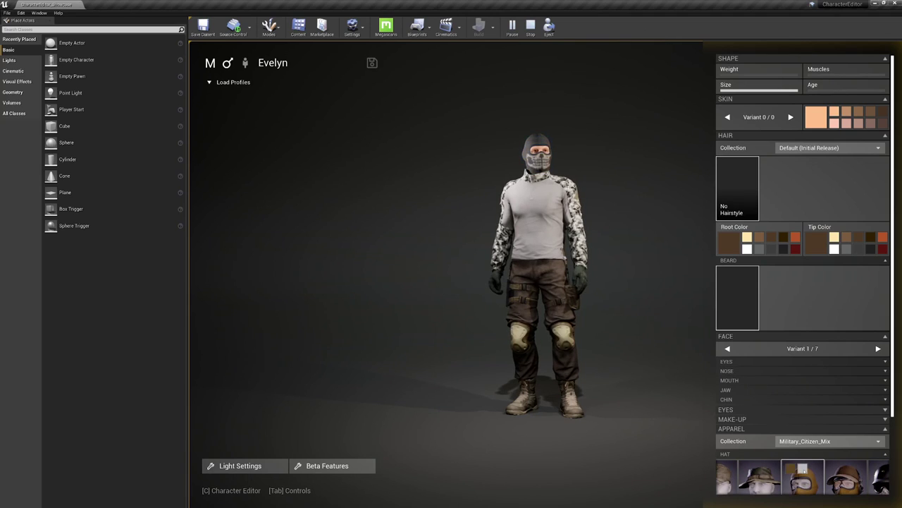
left_click_drag(595, 210, 578, 220)
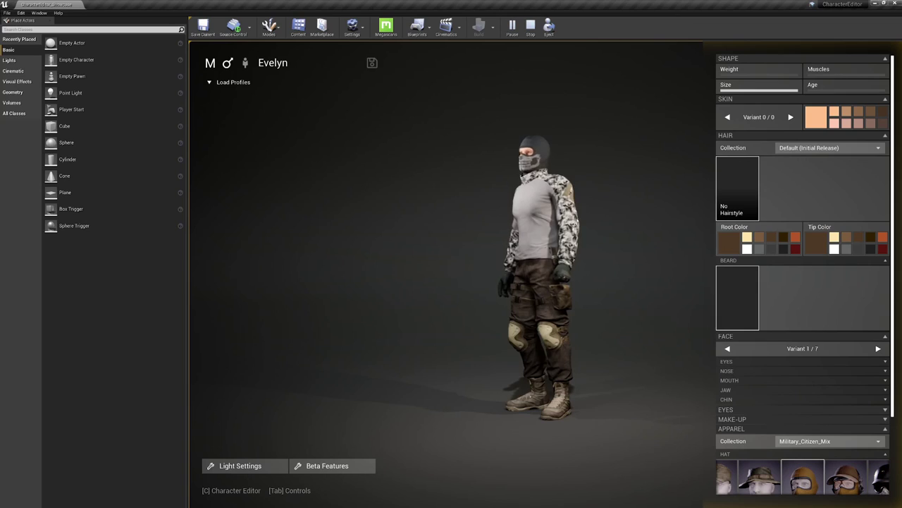